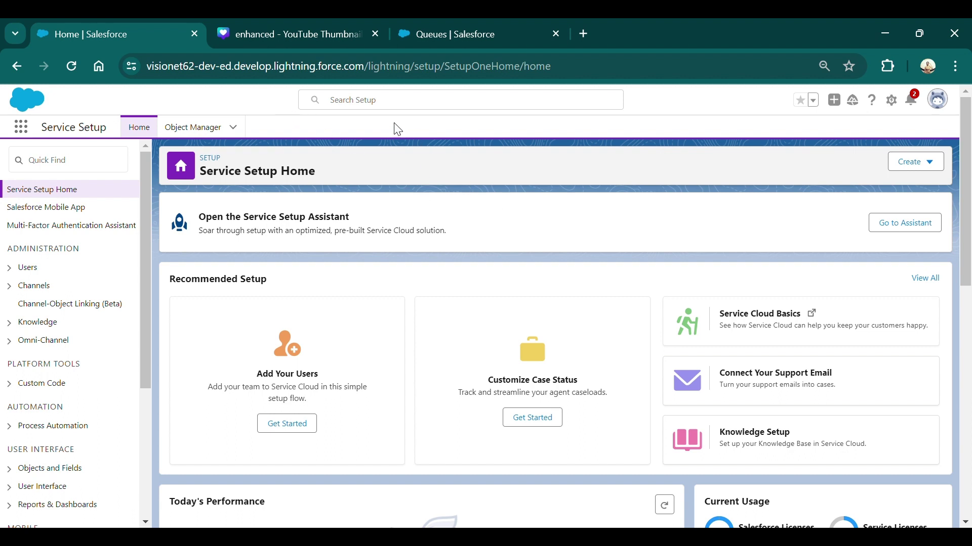
Step: Open the recently used administrator's user record and check its permission set license assignments
{"action": "left_click", "coordinate": [374, 109]}
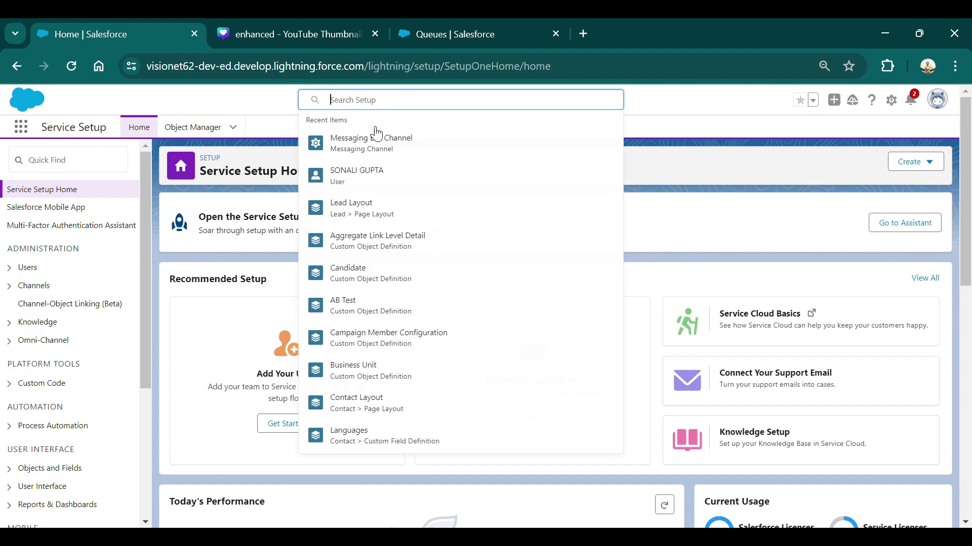
{"action": "left_click", "coordinate": [404, 182]}
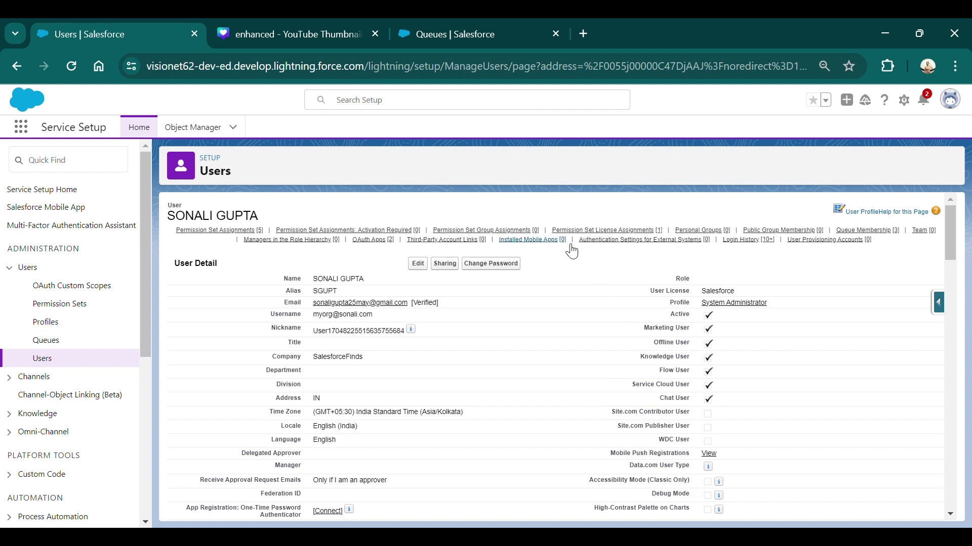
{"action": "mouse_move", "coordinate": [603, 234]}
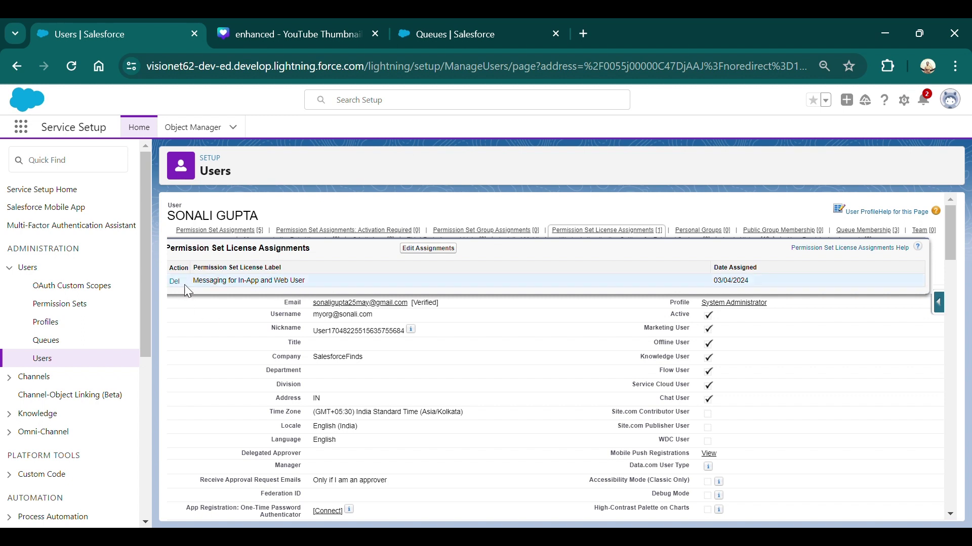
Step: Open the Available-Message presence status for editing, review its status option and service channels, and save it
{"action": "left_click", "coordinate": [89, 173]}
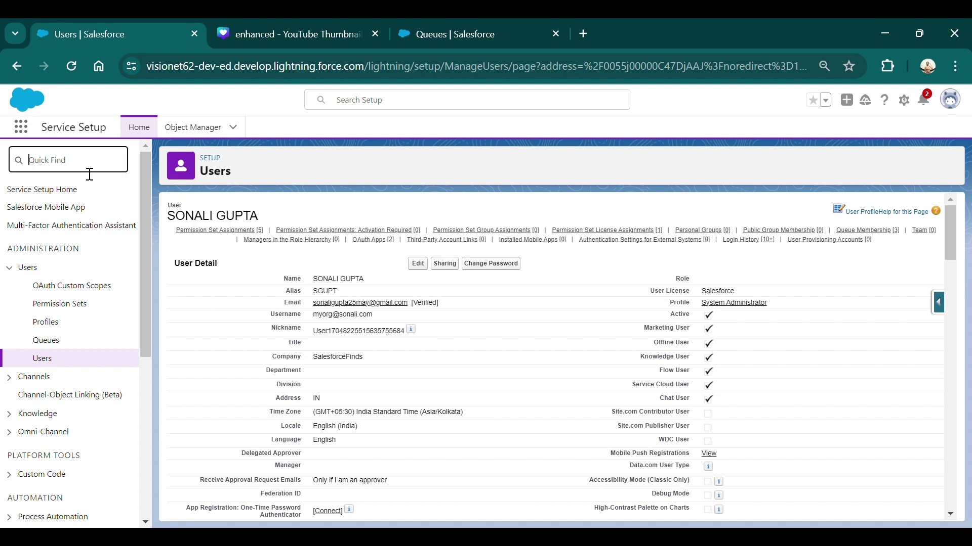
{"action": "type", "text": "prese"}
{"action": "left_click", "coordinate": [90, 247]}
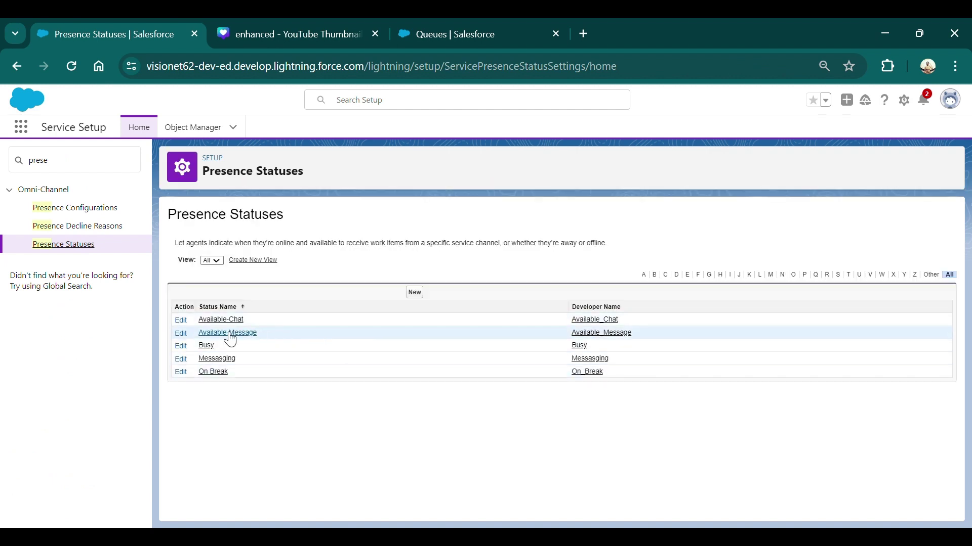
{"action": "left_click", "coordinate": [180, 334]}
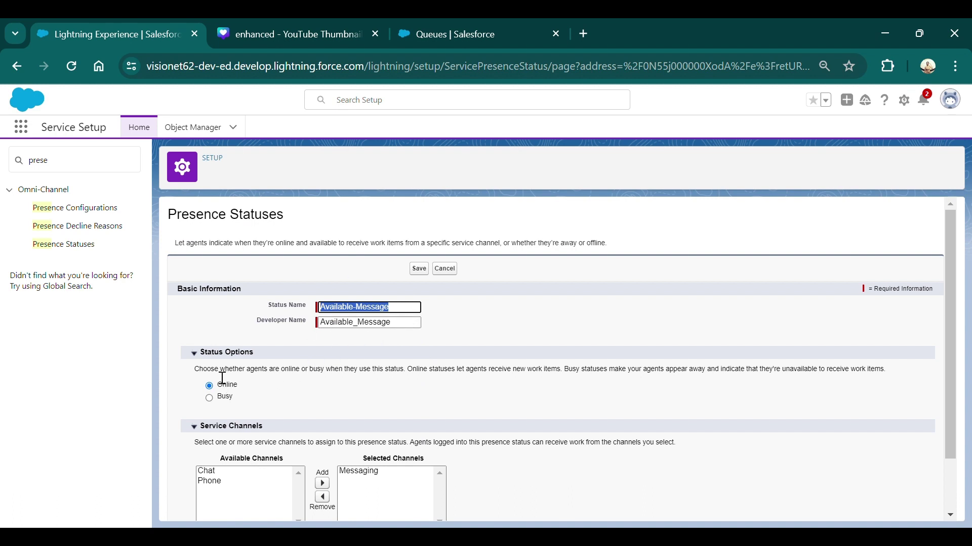
{"action": "scroll", "coordinate": [306, 402], "scroll_direction": "down", "scroll_amount": 2}
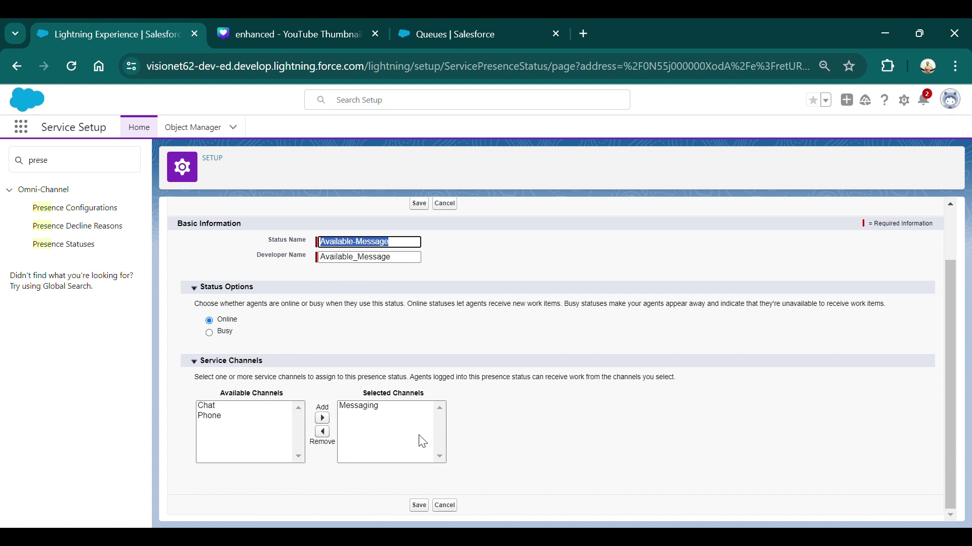
{"action": "left_click", "coordinate": [423, 506]}
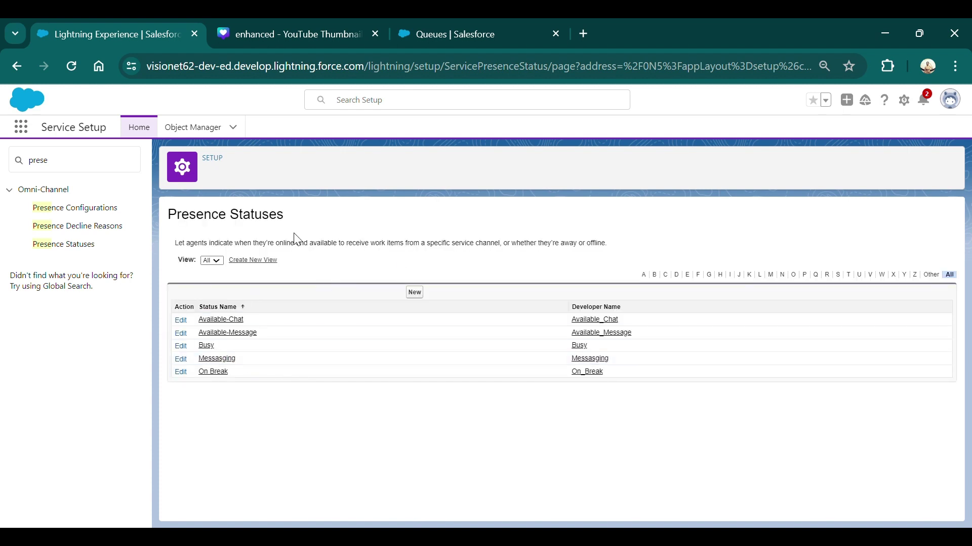
Step: Return to the setup home page and find and open the Profiles setup page
{"action": "left_click", "coordinate": [91, 175]}
{"action": "key", "text": "BackSpace"}
{"action": "key", "text": "BackSpace"}
{"action": "key", "text": "BackSpace"}
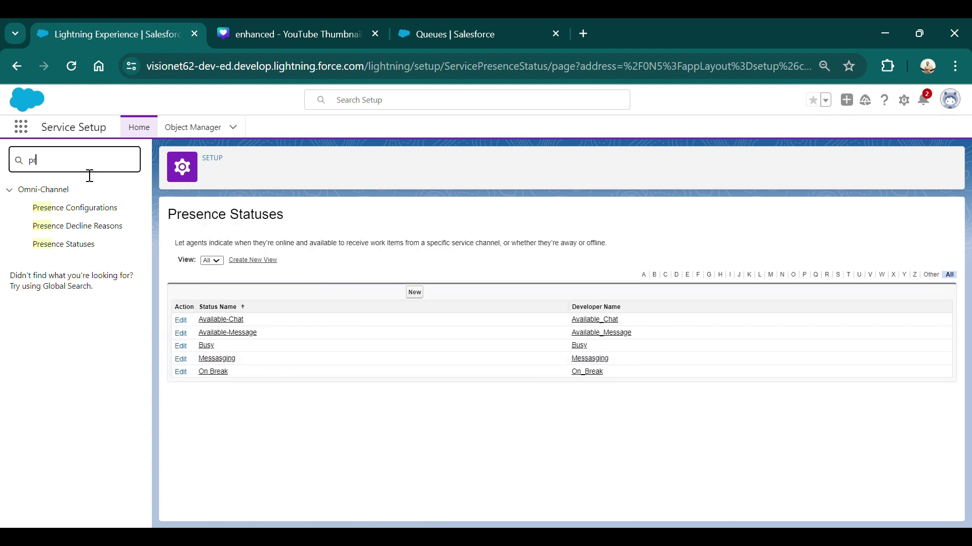
{"action": "left_click", "coordinate": [139, 127]}
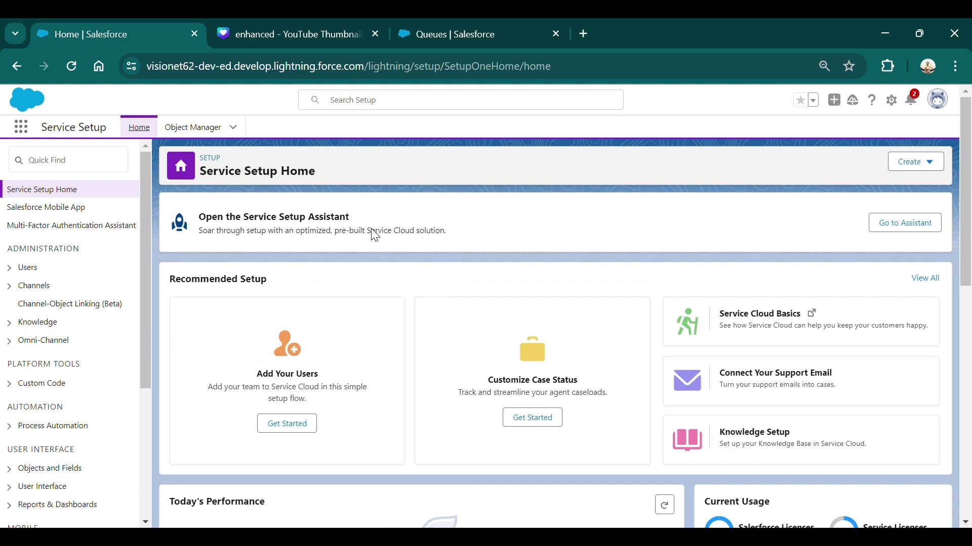
{"action": "left_click", "coordinate": [102, 160]}
{"action": "type", "text": "profile"}
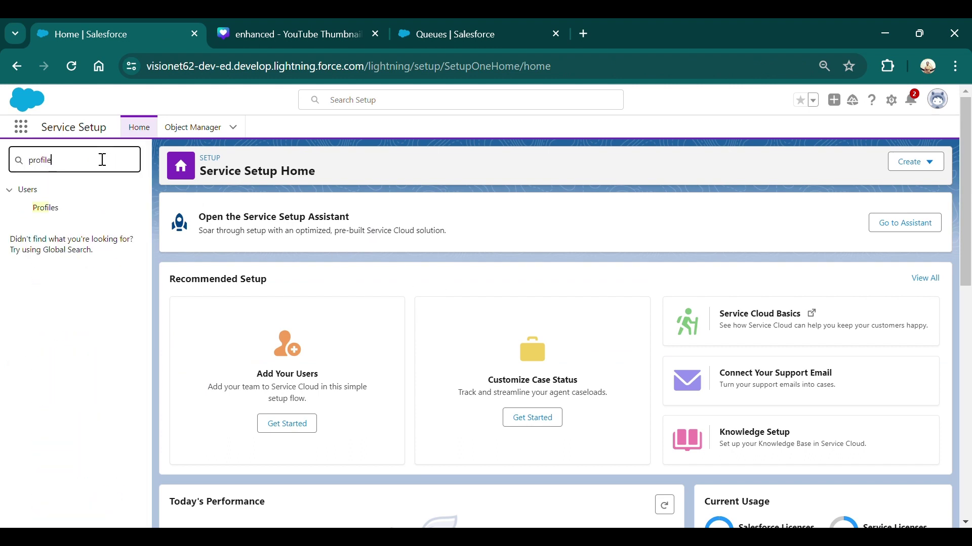
{"action": "left_click", "coordinate": [46, 208]}
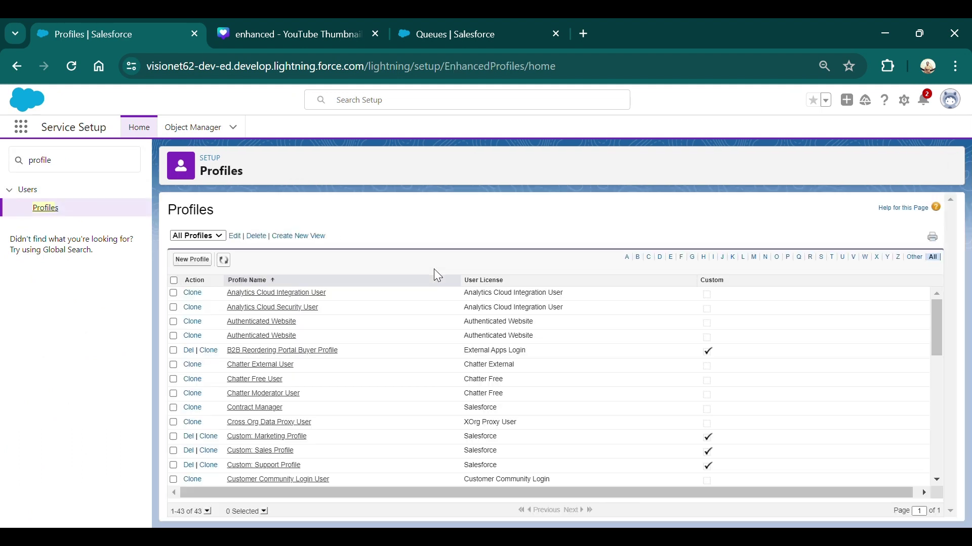
Step: Filter the profiles by the letter S and view the System Administrator profile's Service Presence Statuses Access
{"action": "left_click", "coordinate": [821, 259]}
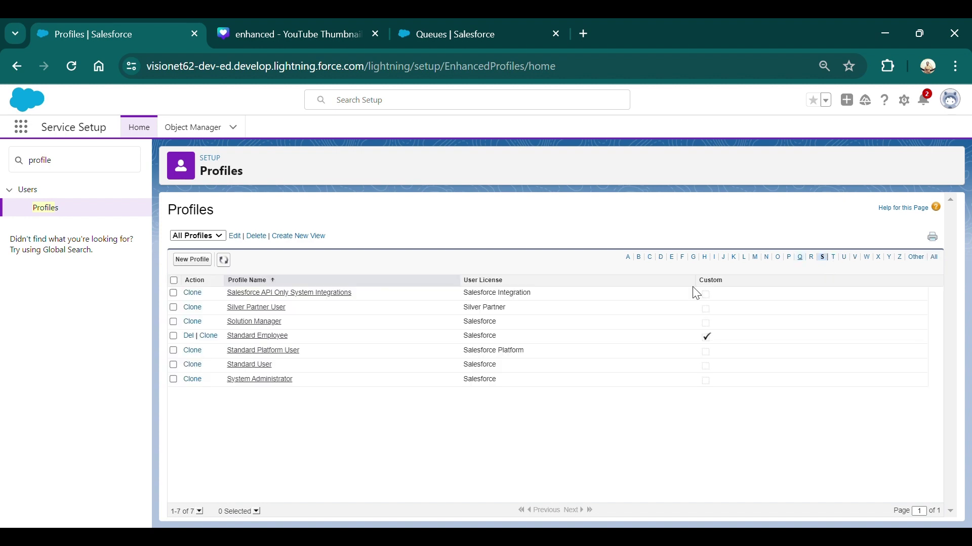
{"action": "left_click", "coordinate": [260, 380]}
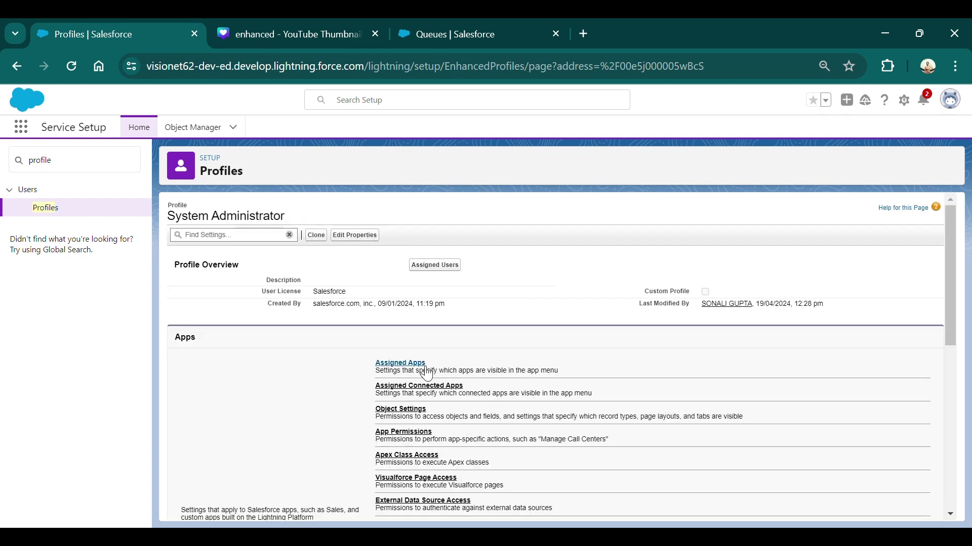
{"action": "scroll", "coordinate": [468, 422], "scroll_direction": "down", "scroll_amount": 2}
{"action": "scroll", "coordinate": [468, 423], "scroll_direction": "down", "scroll_amount": 2}
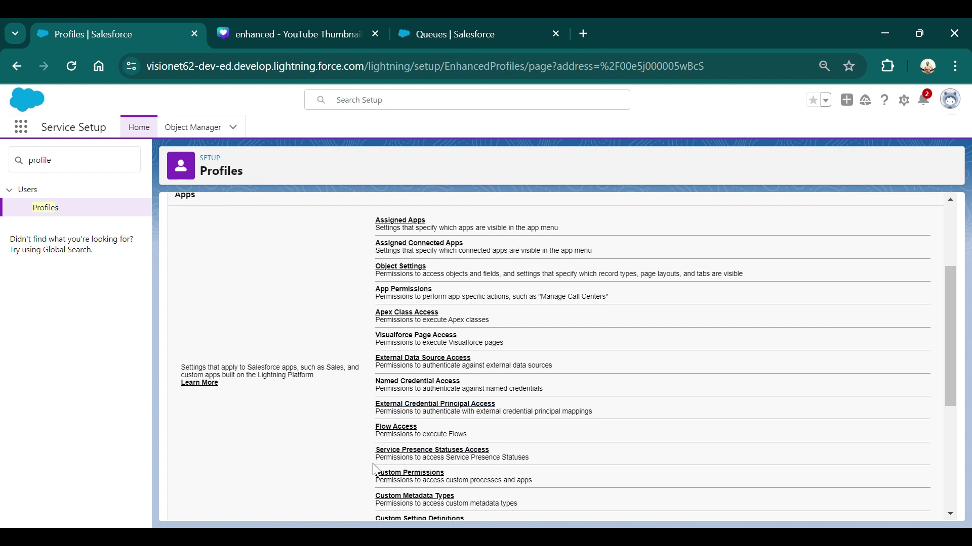
{"action": "left_click", "coordinate": [446, 451]}
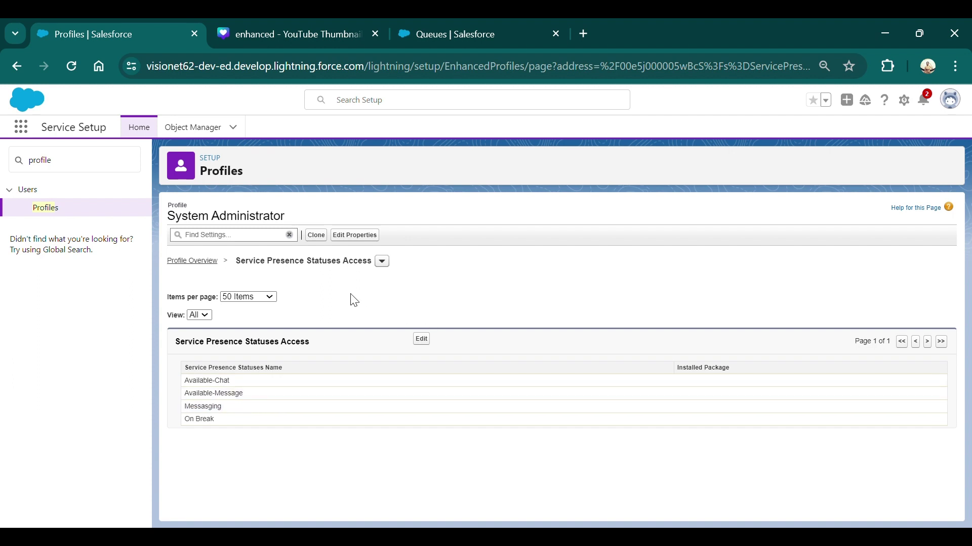
Step: Replace the setup search with "que" and open the Queues setup page
{"action": "left_click", "coordinate": [97, 166]}
{"action": "key", "text": "BackSpace"}
{"action": "key", "text": "BackSpace"}
{"action": "key", "text": "BackSpace"}
{"action": "key", "text": "BackSpace"}
{"action": "key", "text": "BackSpace"}
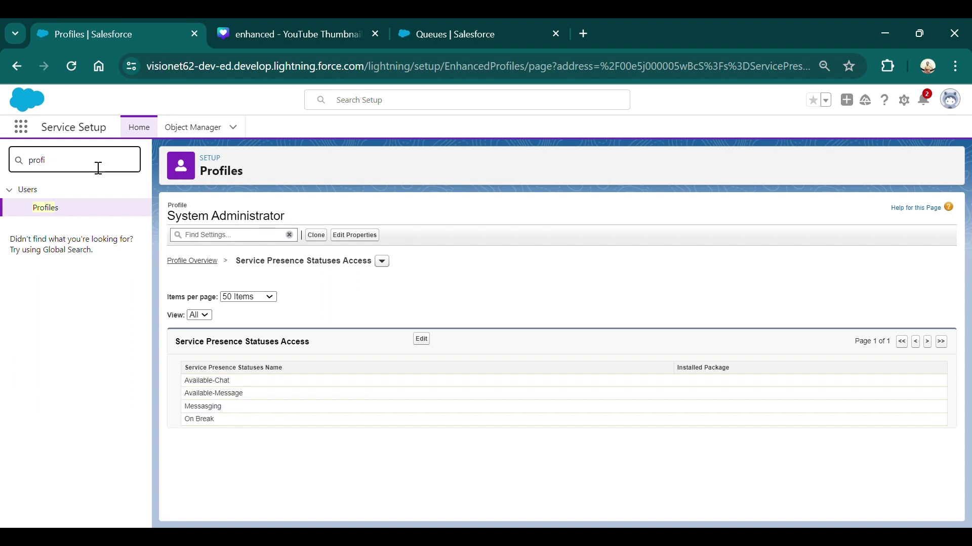
{"action": "key", "text": "BackSpace"}
{"action": "key", "text": "BackSpace"}
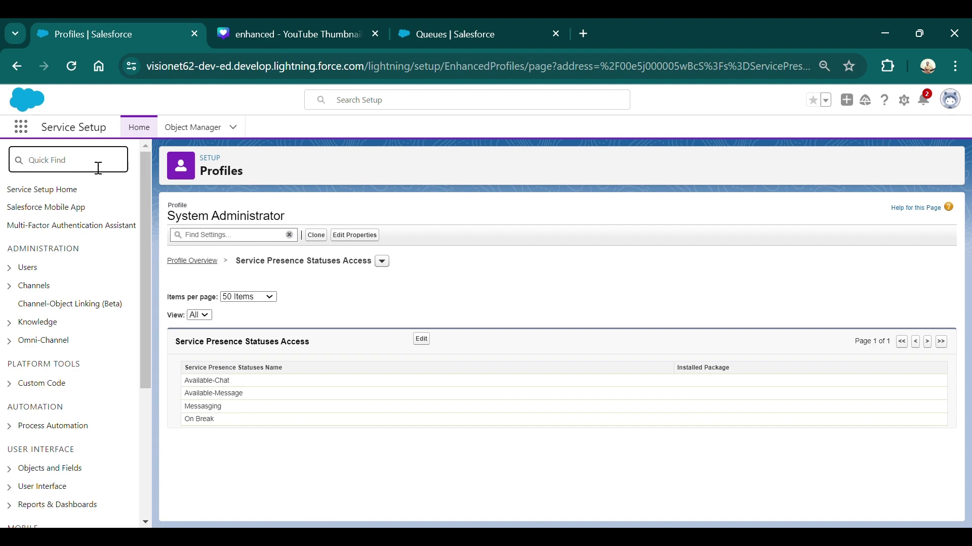
{"action": "type", "text": "que"}
{"action": "left_click", "coordinate": [46, 208]}
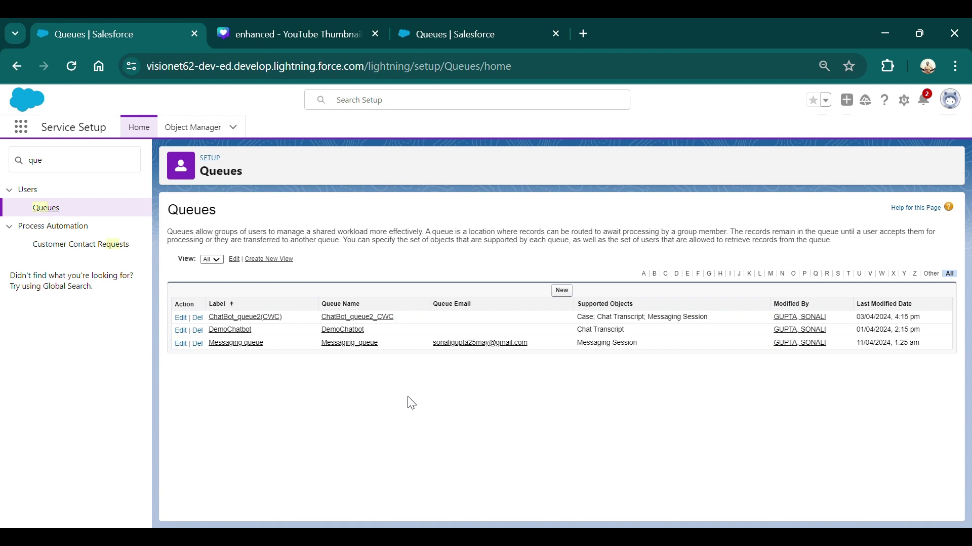
Step: Create a new queue labelled and named ChatBot_messaging_queue, fill in the queue email, and enable sending email to members
{"action": "left_click", "coordinate": [562, 291]}
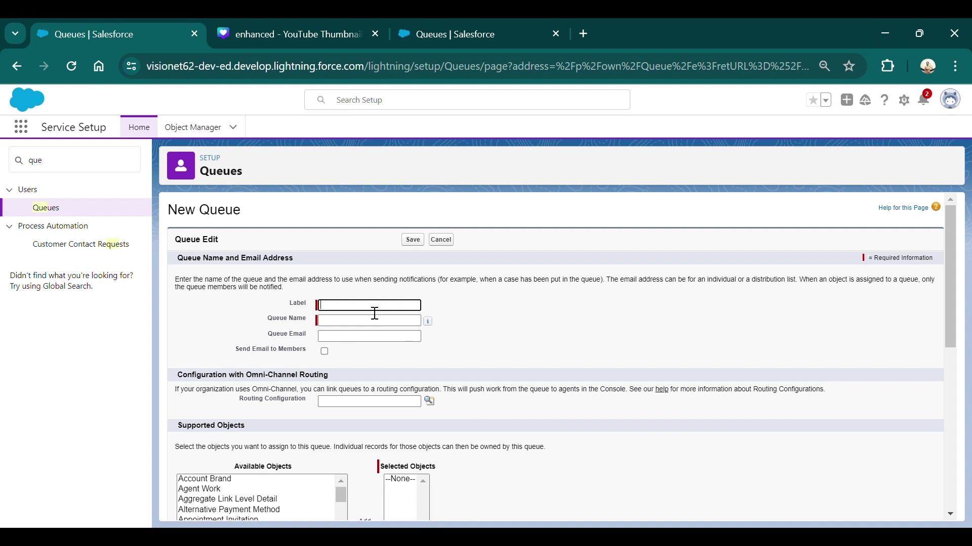
{"action": "left_click", "coordinate": [374, 314]}
{"action": "left_click", "coordinate": [412, 345]}
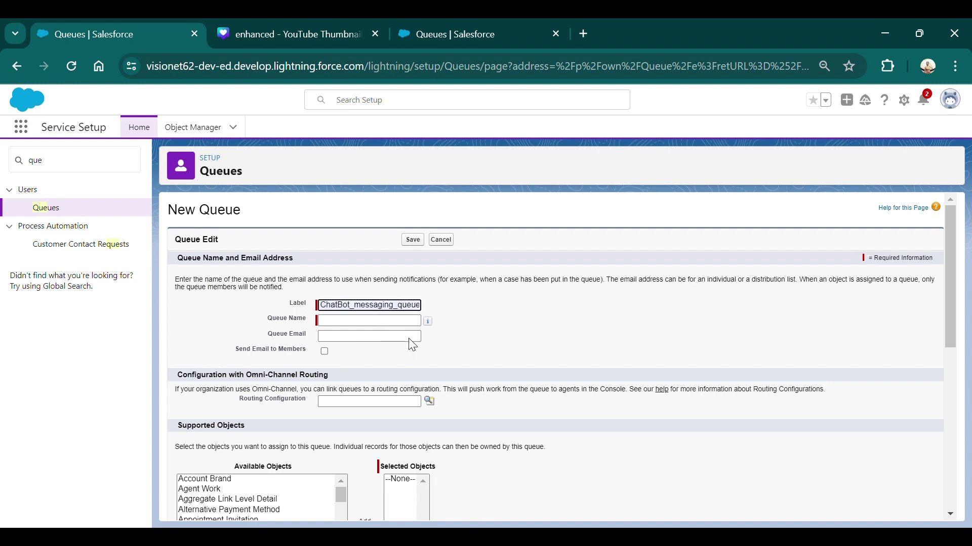
{"action": "left_click", "coordinate": [388, 321]}
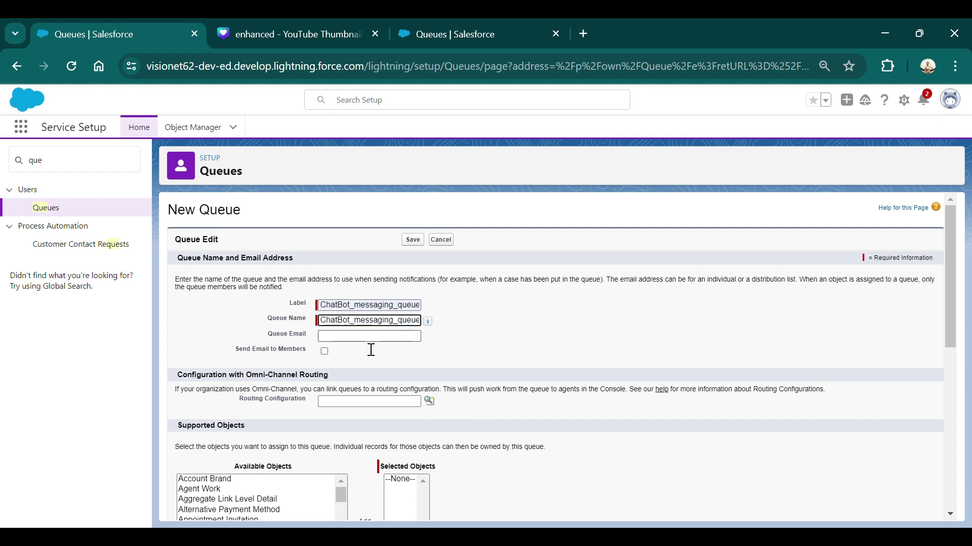
{"action": "left_click", "coordinate": [396, 336]}
{"action": "left_click", "coordinate": [409, 360]}
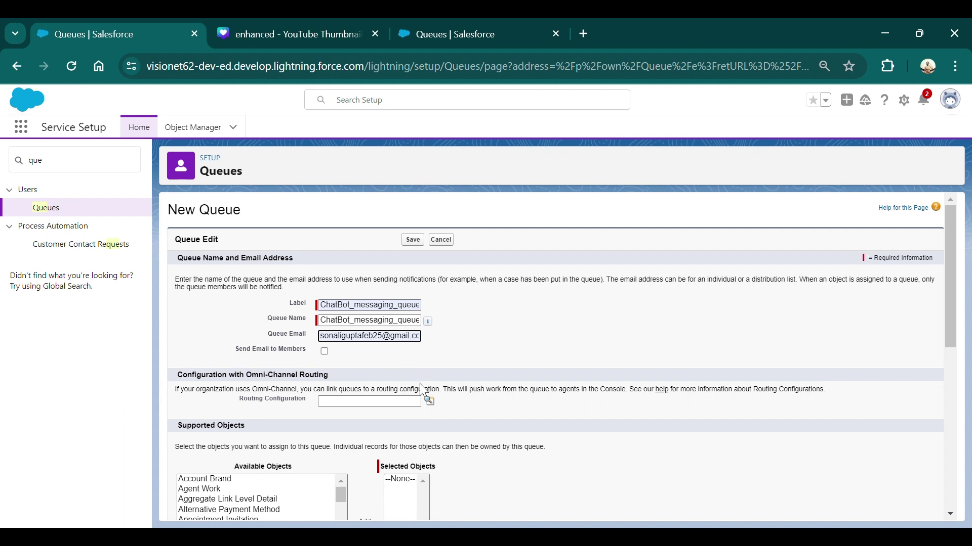
{"action": "left_click", "coordinate": [324, 351]}
Step: Add Messaging Session to the new queue's supported objects
{"action": "scroll", "coordinate": [469, 353], "scroll_direction": "down", "scroll_amount": 1}
{"action": "scroll", "coordinate": [469, 360], "scroll_direction": "down", "scroll_amount": 3}
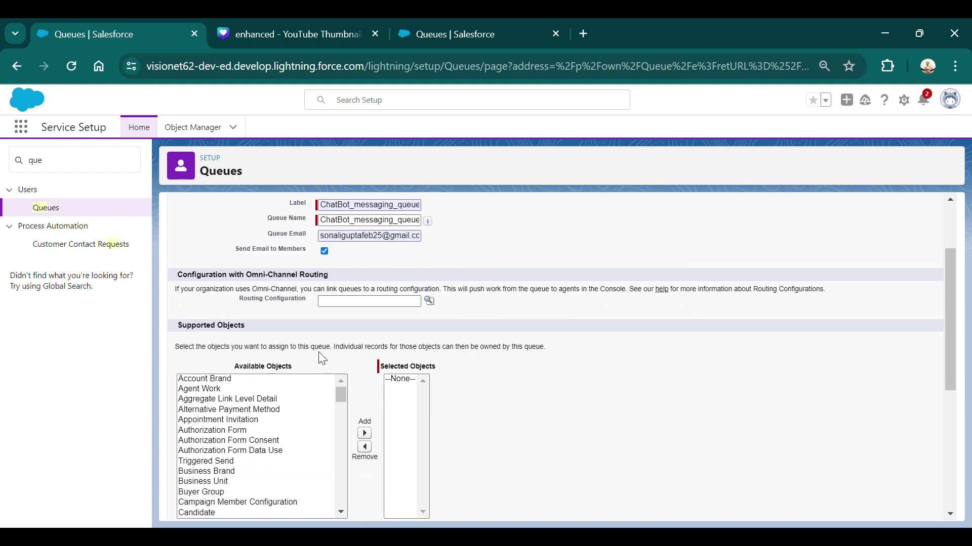
{"action": "scroll", "coordinate": [314, 402], "scroll_direction": "down", "scroll_amount": 15}
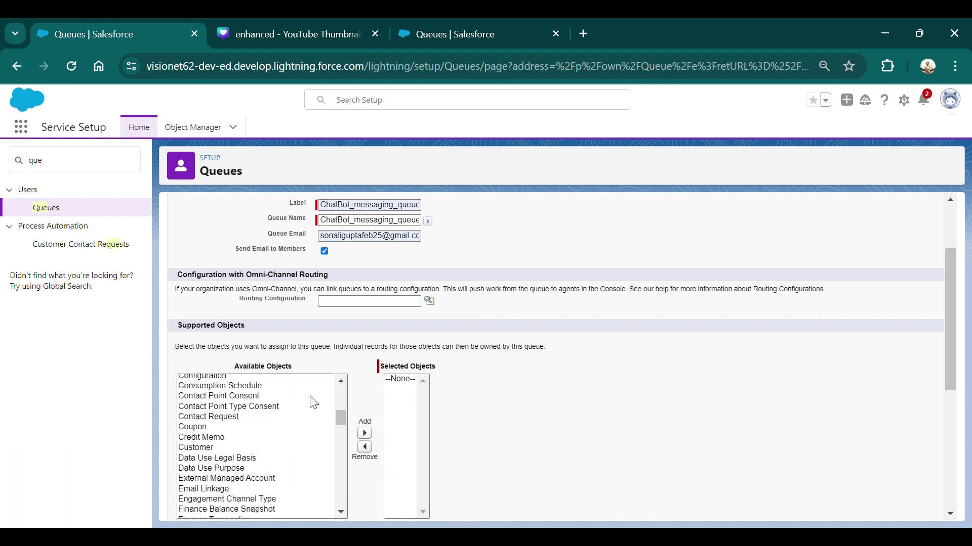
{"action": "scroll", "coordinate": [313, 403], "scroll_direction": "down", "scroll_amount": 4}
{"action": "scroll", "coordinate": [215, 457], "scroll_direction": "down", "scroll_amount": 7}
{"action": "scroll", "coordinate": [215, 456], "scroll_direction": "up", "scroll_amount": 8}
{"action": "scroll", "coordinate": [215, 457], "scroll_direction": "up", "scroll_amount": 3}
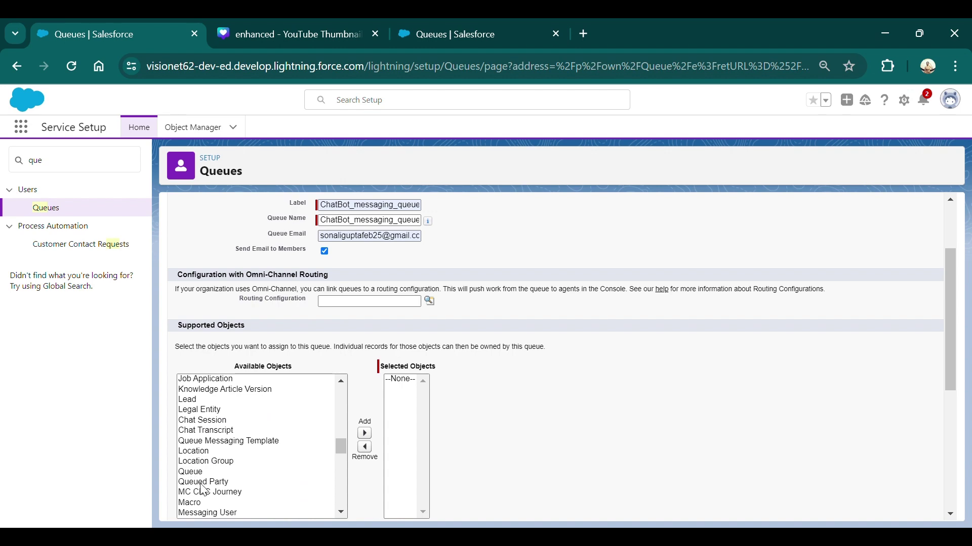
{"action": "scroll", "coordinate": [202, 488], "scroll_direction": "down", "scroll_amount": 1}
{"action": "left_click", "coordinate": [205, 500]}
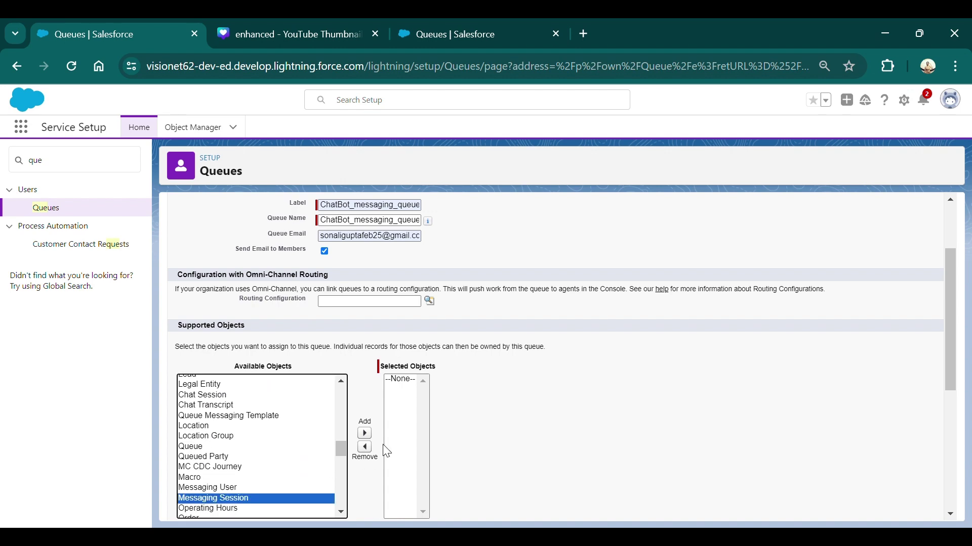
{"action": "left_click", "coordinate": [365, 435]}
Step: Add the administrator's user to the queue members and save the queue
{"action": "scroll", "coordinate": [496, 423], "scroll_direction": "down", "scroll_amount": 5}
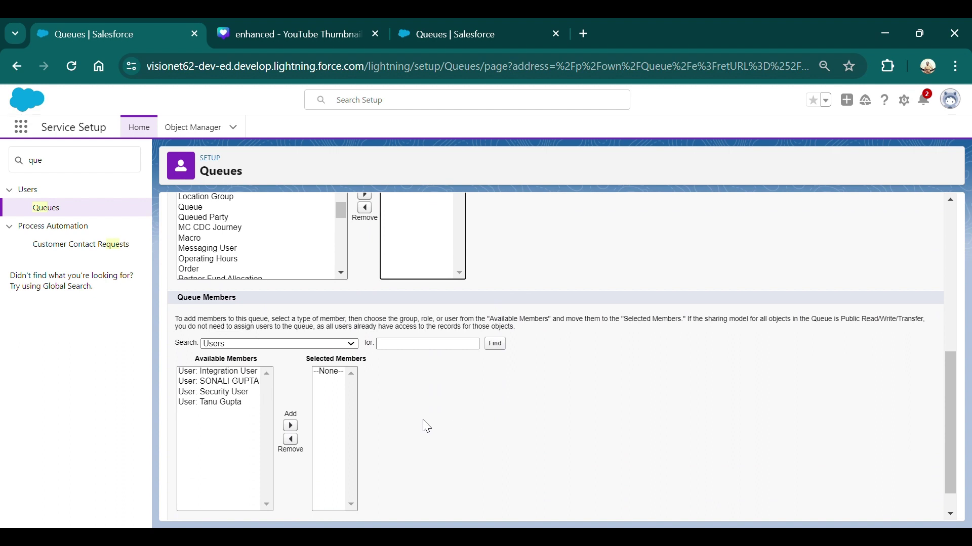
{"action": "left_click", "coordinate": [223, 382]}
{"action": "left_click", "coordinate": [290, 426]}
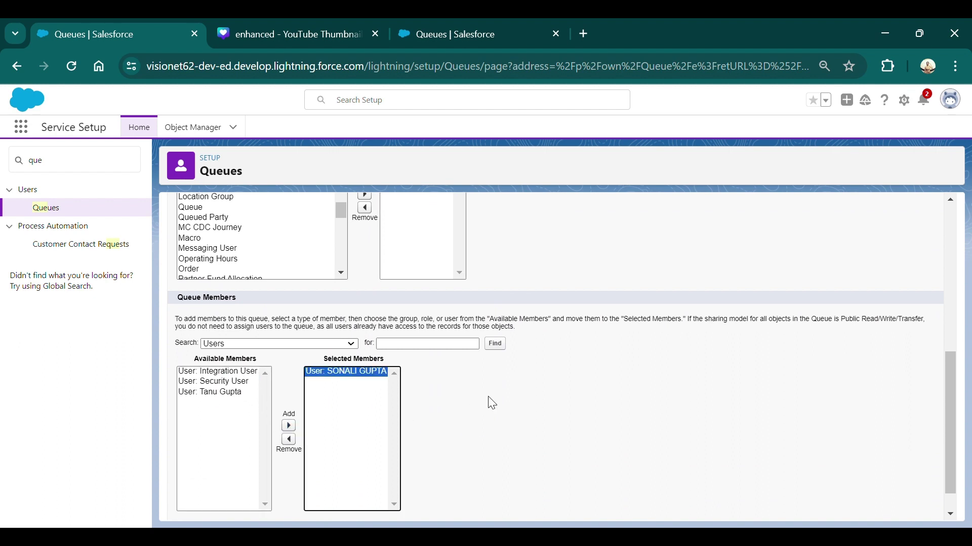
{"action": "scroll", "coordinate": [494, 405], "scroll_direction": "down", "scroll_amount": 1}
{"action": "left_click", "coordinate": [412, 504]}
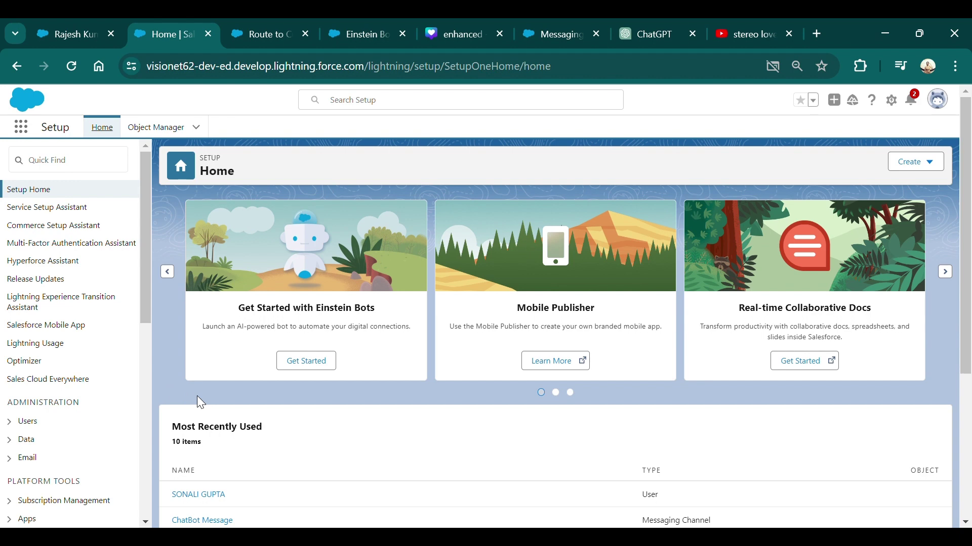
Step: Search setup for "rout", open Routing Configurations, and start a new routing configuration
{"action": "left_click", "coordinate": [86, 170]}
{"action": "type", "text": "rout"}
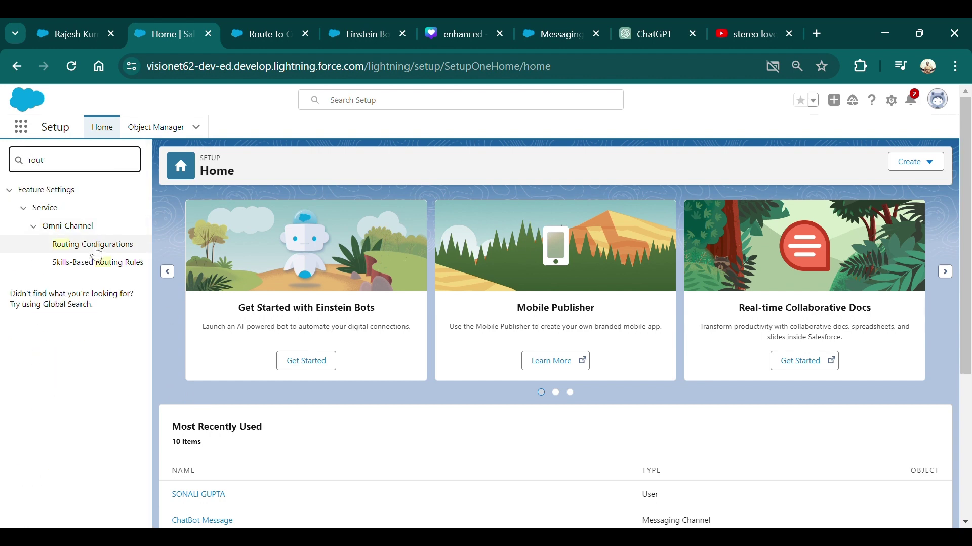
{"action": "left_click", "coordinate": [97, 248]}
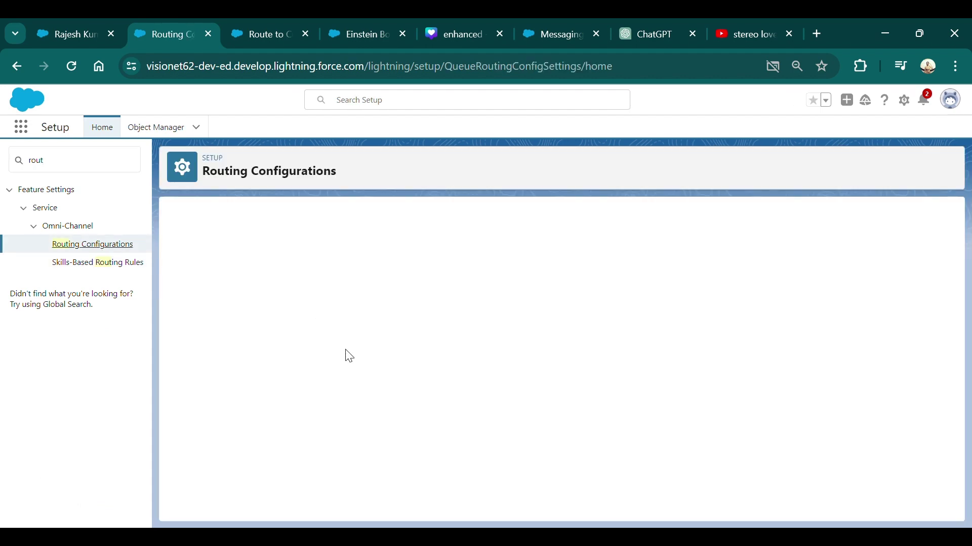
{"action": "left_click", "coordinate": [416, 294]}
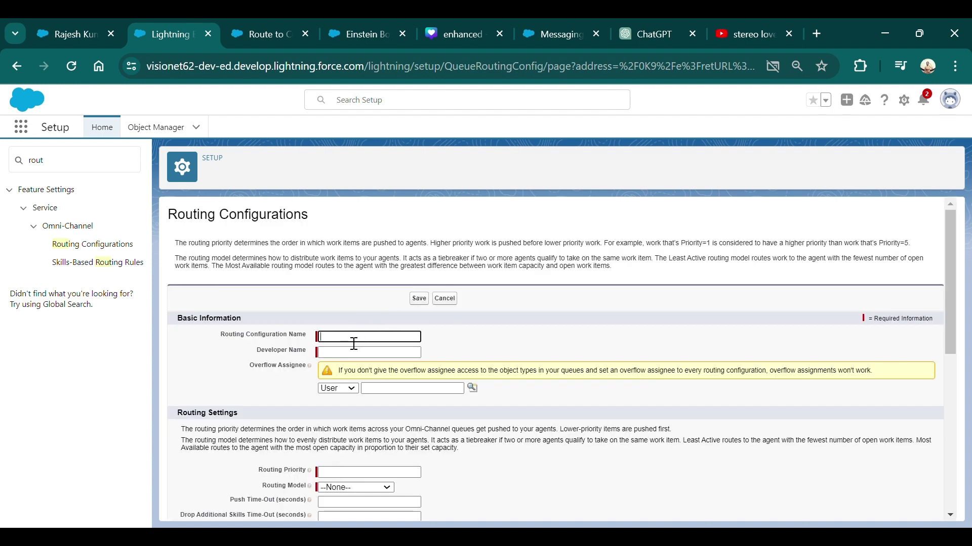
Step: Name the routing configuration Chatbot_message_routing and give it the same developer name
{"action": "type", "text": "hatbot_message_routing"}
{"action": "left_click", "coordinate": [368, 353]}
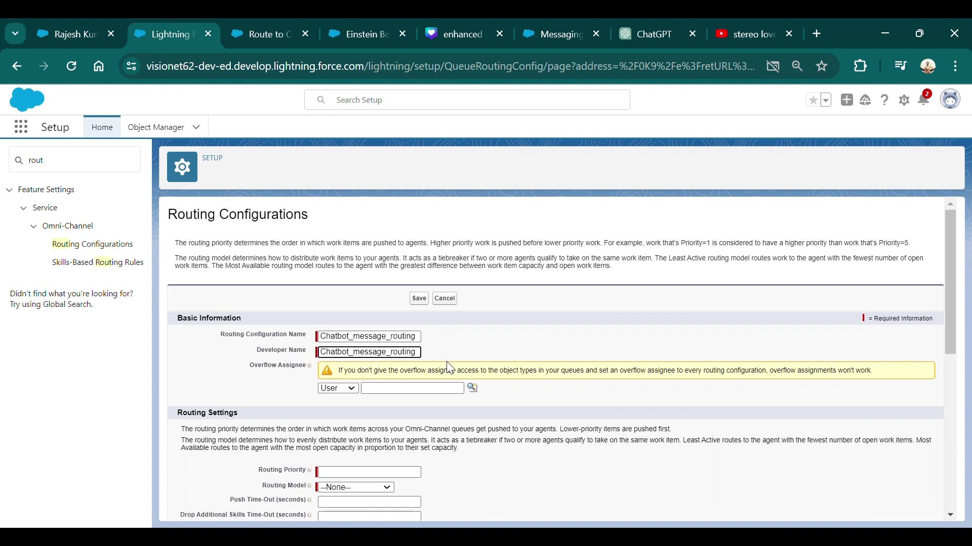
{"action": "scroll", "coordinate": [380, 415], "scroll_direction": "down", "scroll_amount": 2}
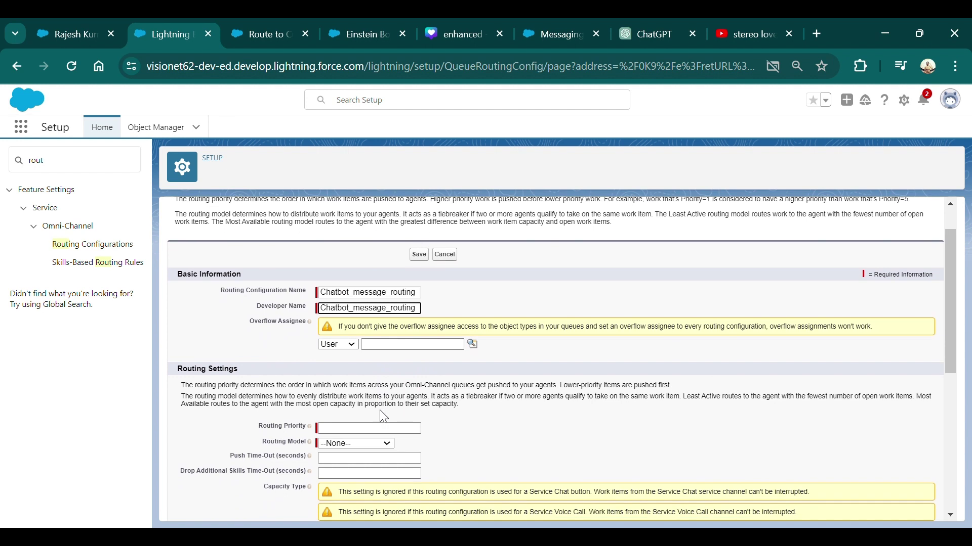
Step: Set the routing configuration's routing priority to 1 and its routing model to Most Available
{"action": "left_click", "coordinate": [364, 375]}
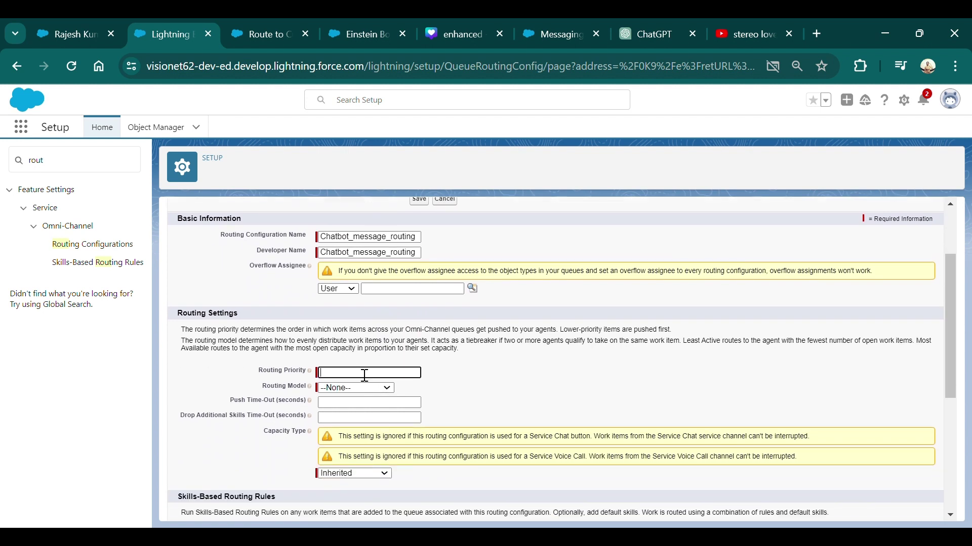
{"action": "scroll", "coordinate": [364, 376], "scroll_direction": "down", "scroll_amount": 1}
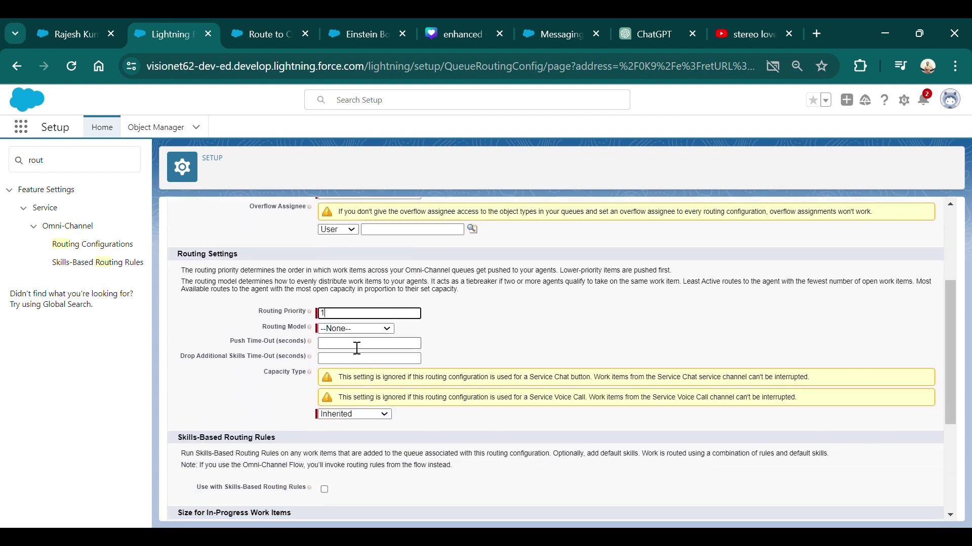
{"action": "key", "text": "Tab"}
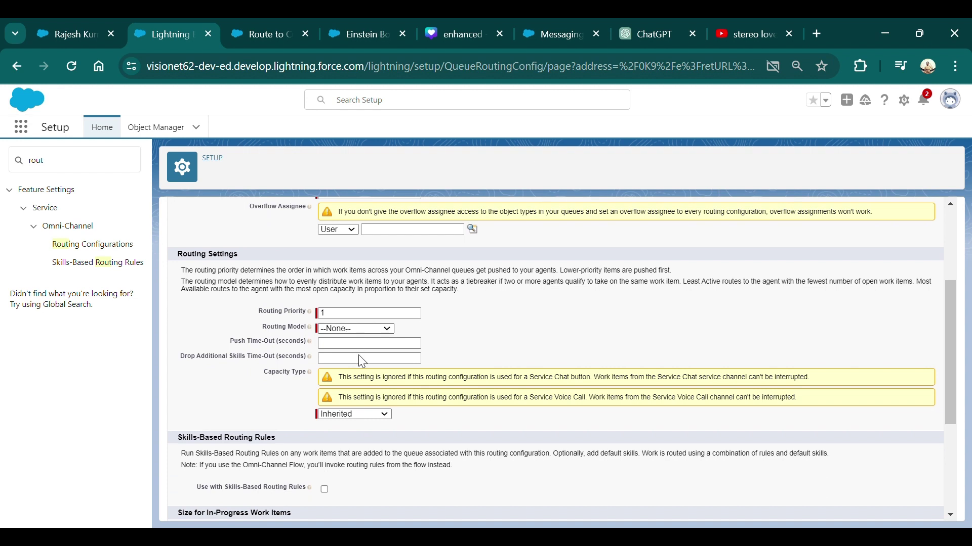
{"action": "key", "text": "Down"}
{"action": "key", "text": "Down"}
Step: Set the units of capacity for in-progress work items to 5 and save the routing configuration
{"action": "scroll", "coordinate": [479, 346], "scroll_direction": "down", "scroll_amount": 3}
{"action": "scroll", "coordinate": [479, 346], "scroll_direction": "down", "scroll_amount": 2}
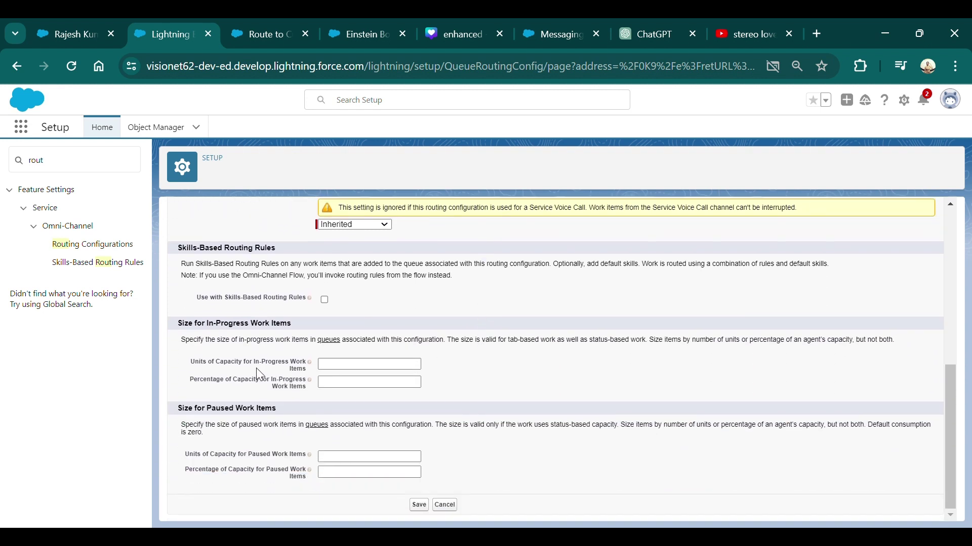
{"action": "left_click", "coordinate": [335, 368]}
{"action": "left_click", "coordinate": [424, 505]}
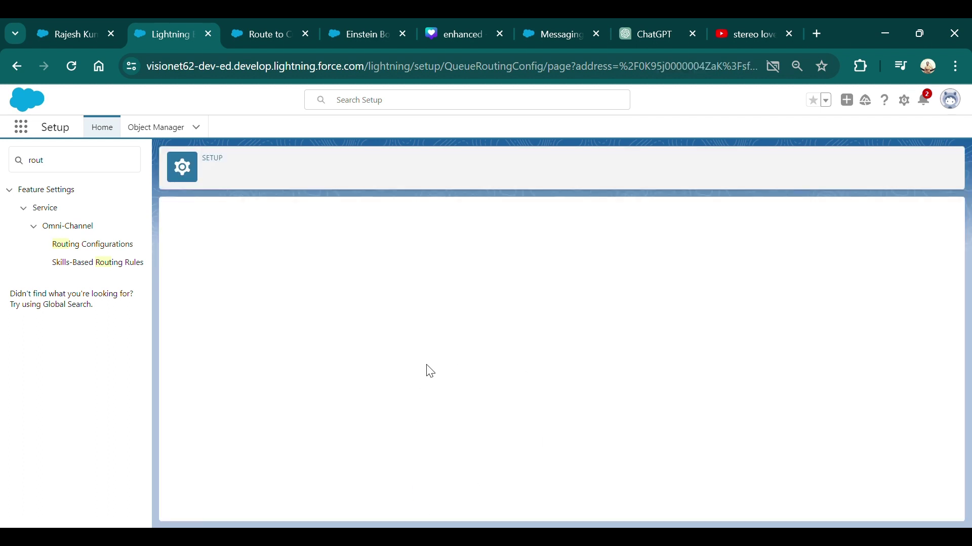
{"action": "scroll", "coordinate": [427, 369], "scroll_direction": "down", "scroll_amount": 1}
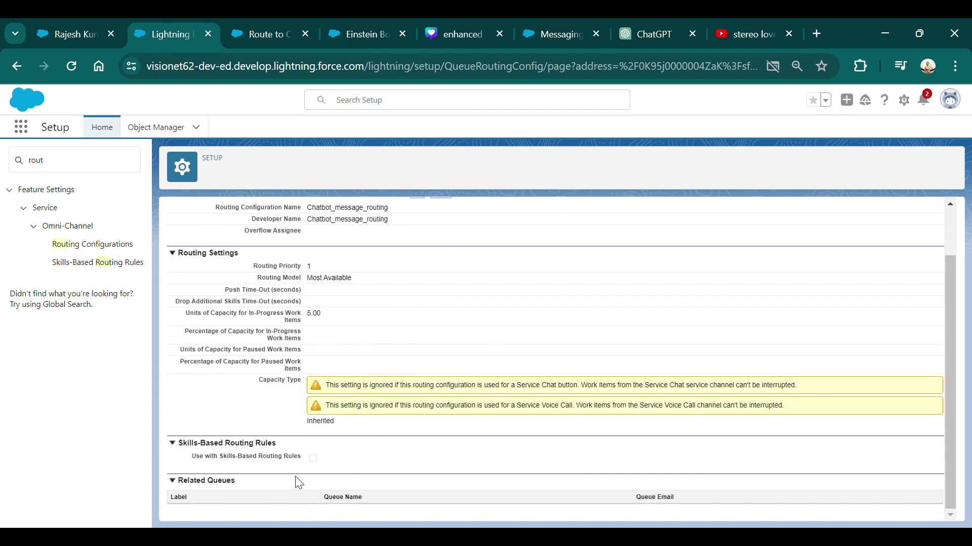
{"action": "scroll", "coordinate": [415, 431], "scroll_direction": "up", "scroll_amount": 1}
Step: Search setup for "que", go to Queues, and open ChatBot_messaging_queue for editing
{"action": "left_click", "coordinate": [100, 168]}
{"action": "key", "text": "BackSpace"}
{"action": "key", "text": "BackSpace"}
{"action": "key", "text": "BackSpace"}
{"action": "key", "text": "BackSpace"}
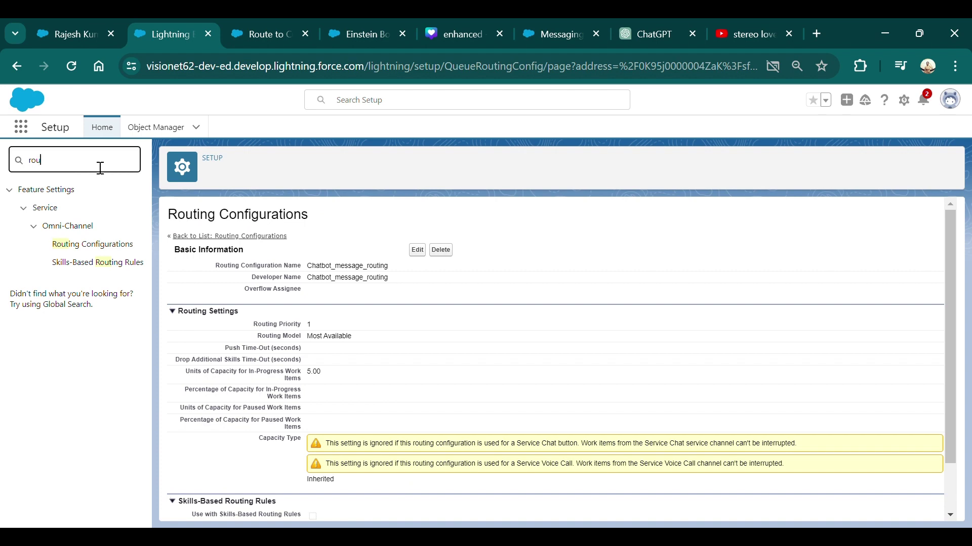
{"action": "type", "text": "que"}
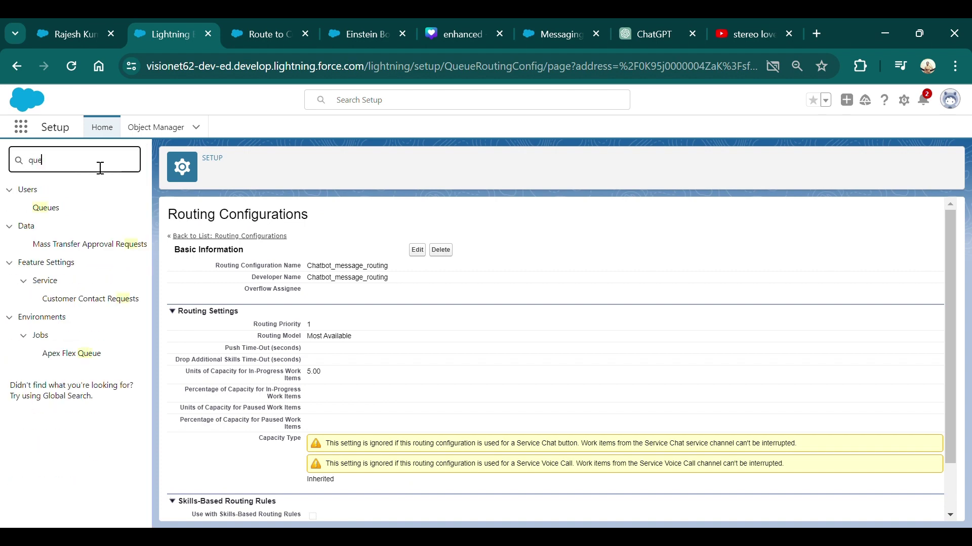
{"action": "left_click", "coordinate": [50, 208]}
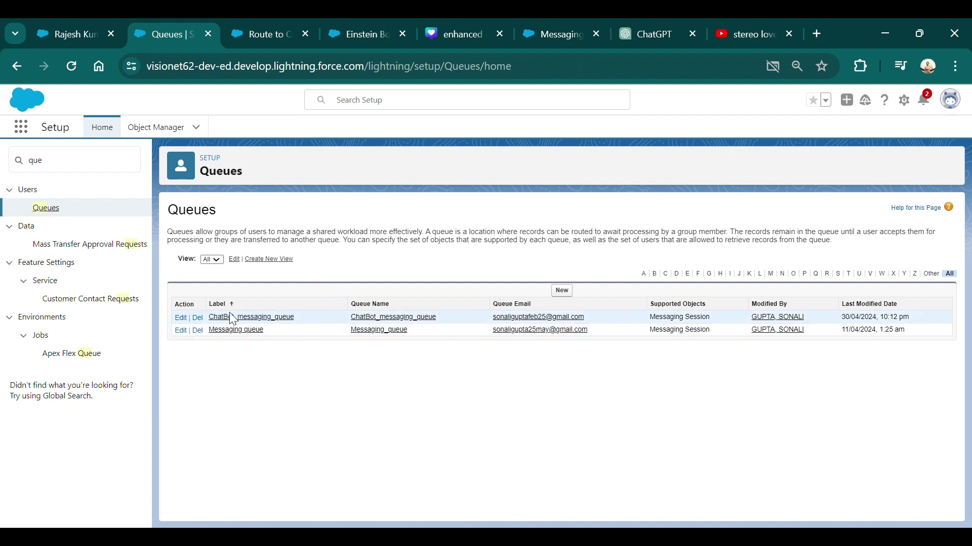
{"action": "left_click", "coordinate": [266, 321]}
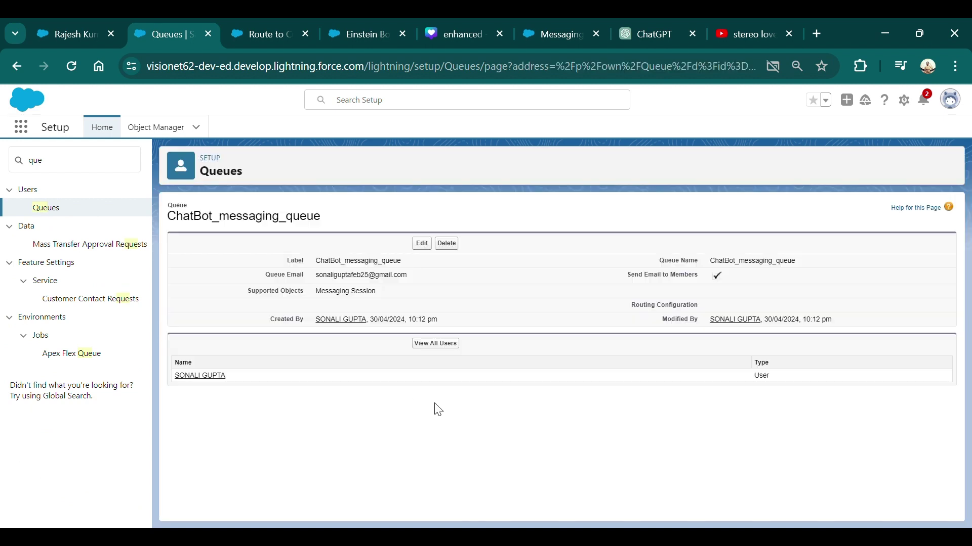
{"action": "left_click", "coordinate": [422, 244]}
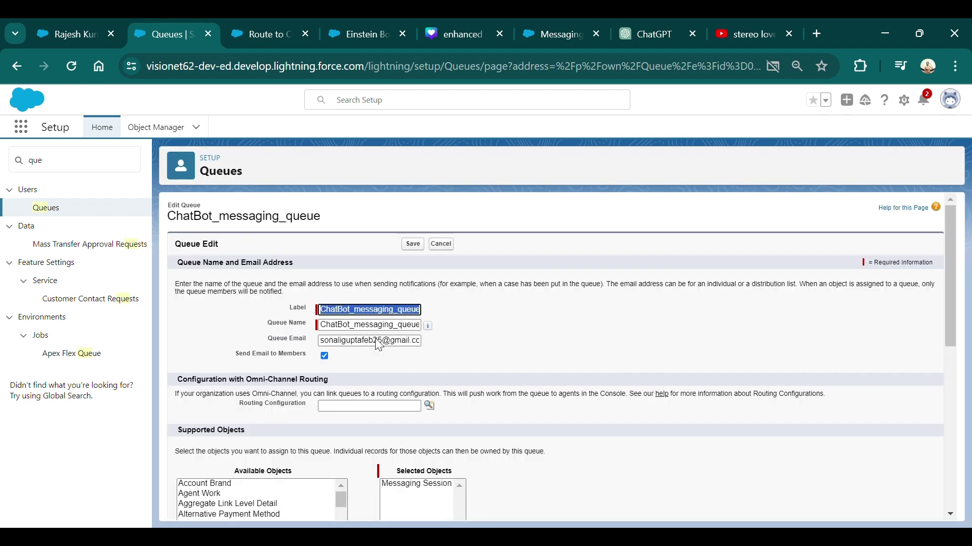
Step: Look up a routing configuration for ChatBot_messaging_queue in its Omni-Channel routing section
{"action": "scroll", "coordinate": [379, 346], "scroll_direction": "down", "scroll_amount": 10}
{"action": "scroll", "coordinate": [379, 346], "scroll_direction": "up", "scroll_amount": 6}
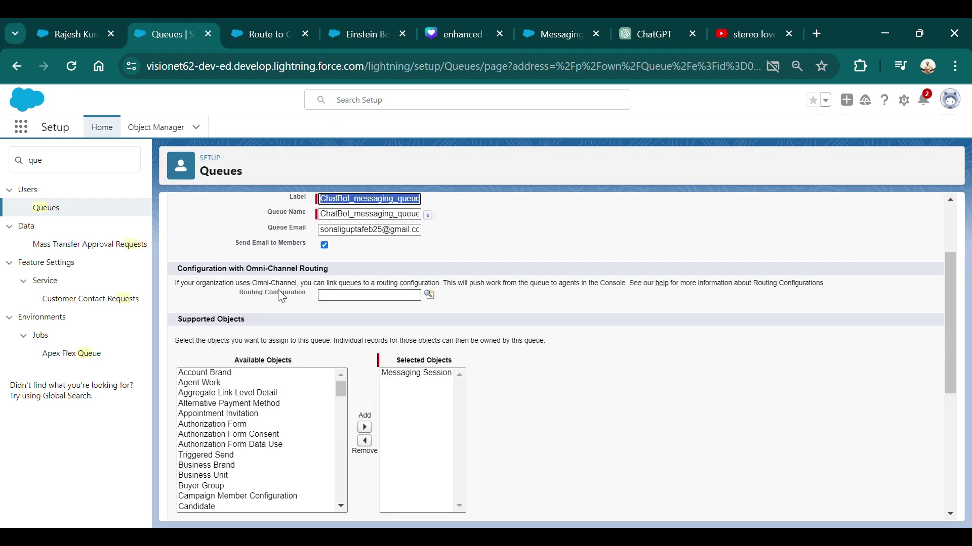
{"action": "left_click", "coordinate": [430, 295]}
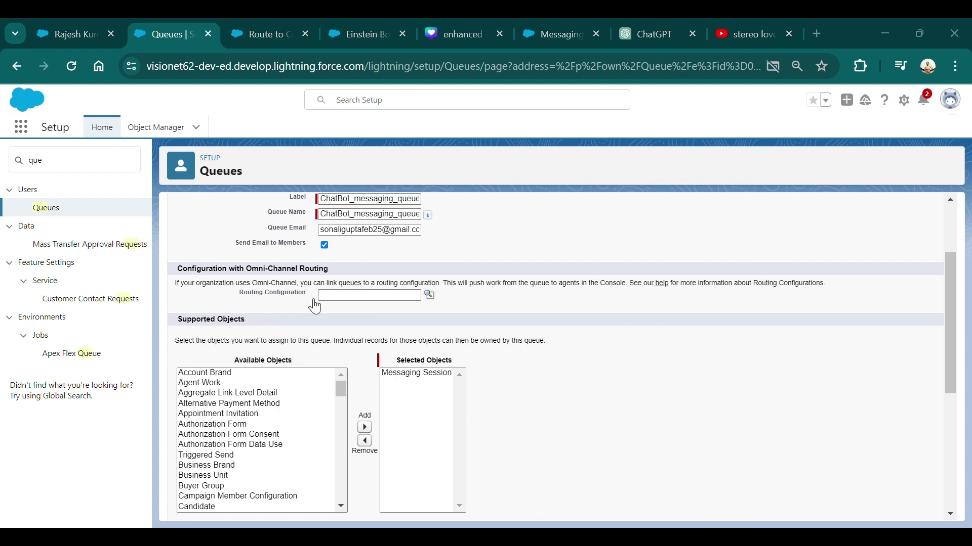
{"action": "scroll", "coordinate": [554, 387], "scroll_direction": "down", "scroll_amount": 5}
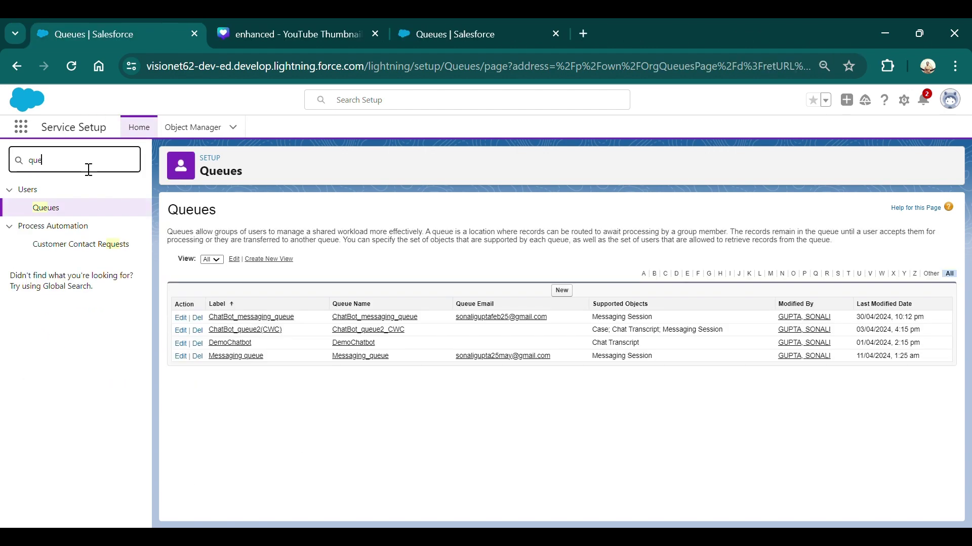
Step: Search setup for "omni" and open Omni-Channel Settings to check the enabled options
{"action": "key", "text": "BackSpace"}
{"action": "type", "text": "omni"}
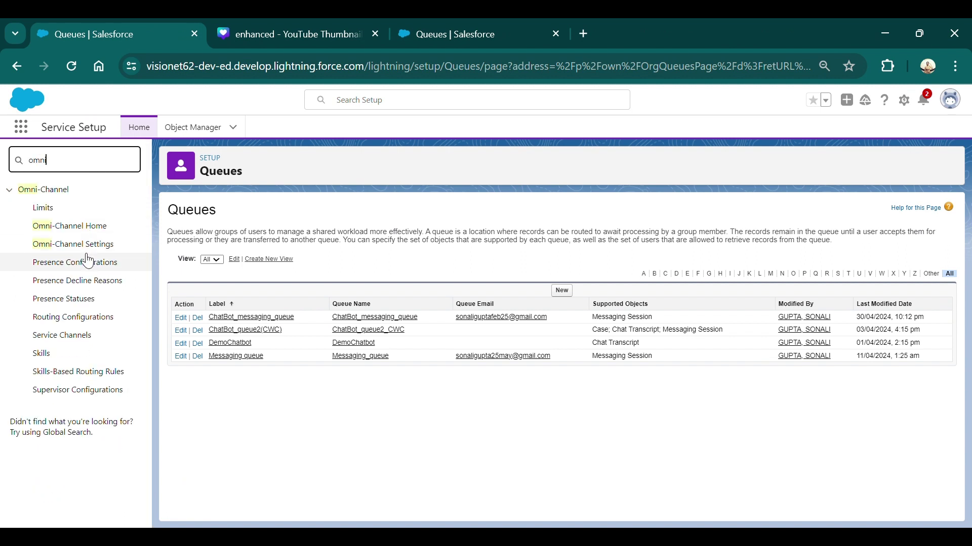
{"action": "left_click", "coordinate": [82, 248]}
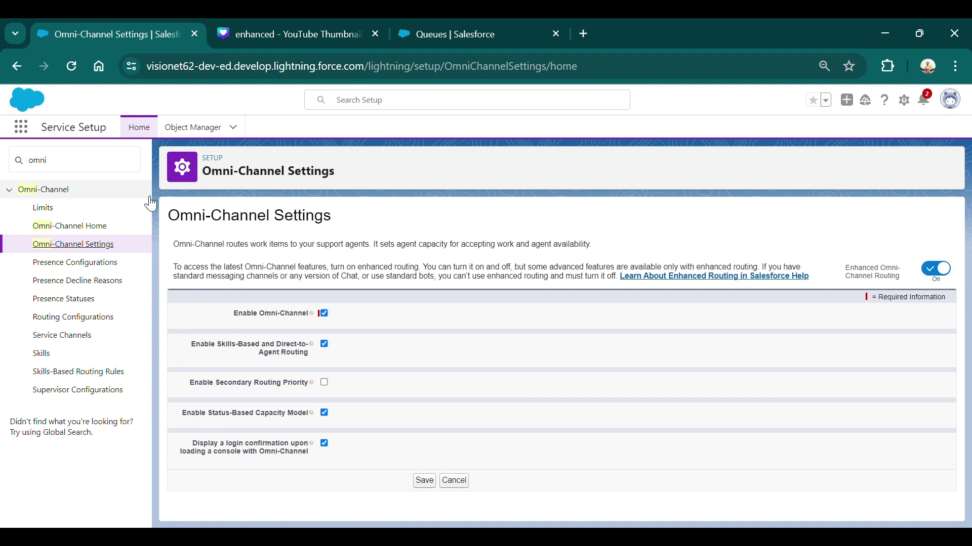
Step: Search setup for "mess" and open Messaging Settings to check whether Messaging is turned on
{"action": "left_click", "coordinate": [92, 170]}
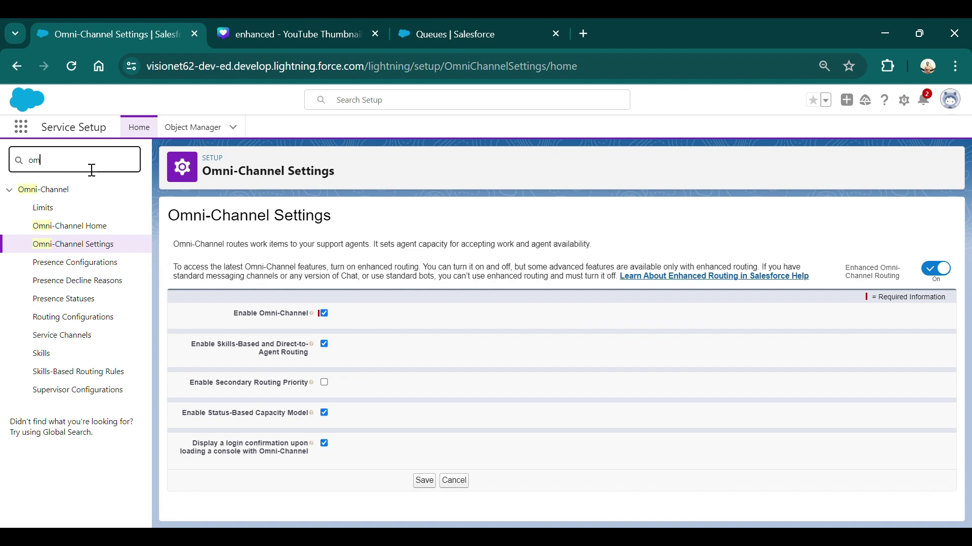
{"action": "key", "text": "BackSpace"}
{"action": "key", "text": "BackSpace"}
{"action": "type", "text": "mess"}
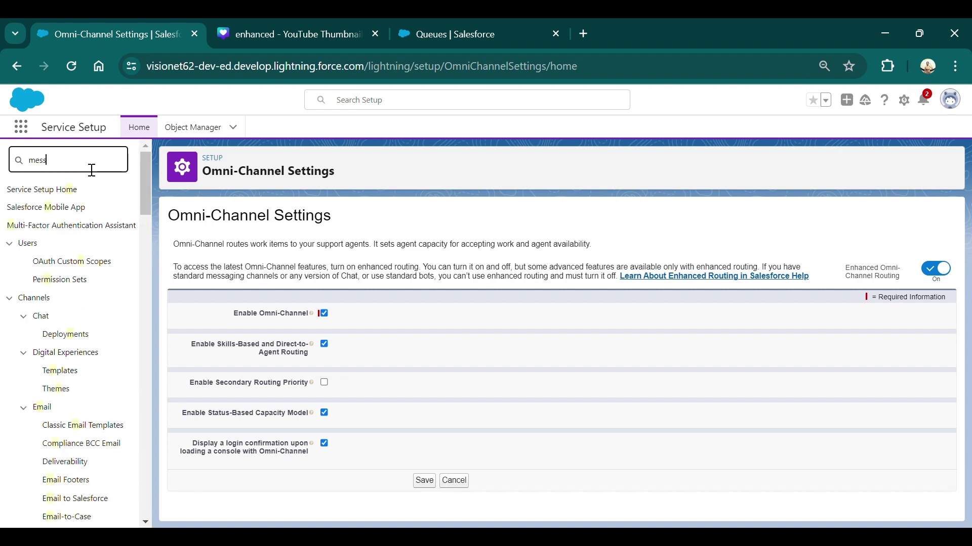
{"action": "left_click", "coordinate": [77, 245]}
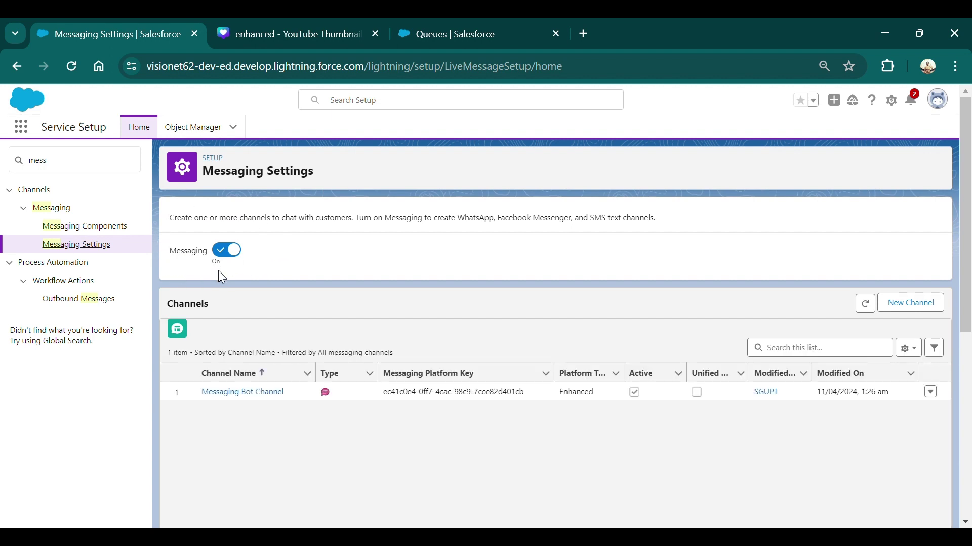
Step: Search setup for "ein" and open Einstein Bots to check whether the feature is turned on
{"action": "left_click", "coordinate": [73, 170]}
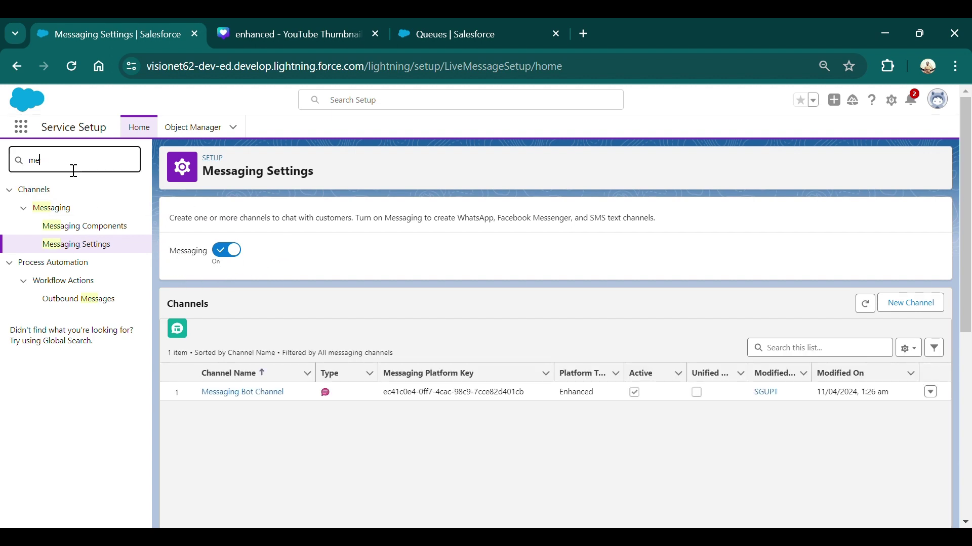
{"action": "key", "text": "BackSpace"}
{"action": "key", "text": "BackSpace"}
{"action": "type", "text": "e"}
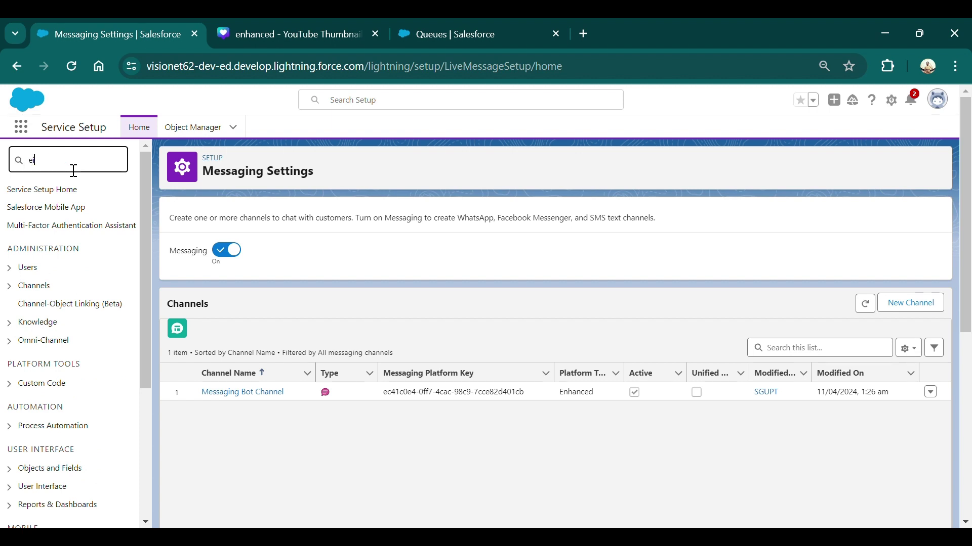
{"action": "type", "text": "is"}
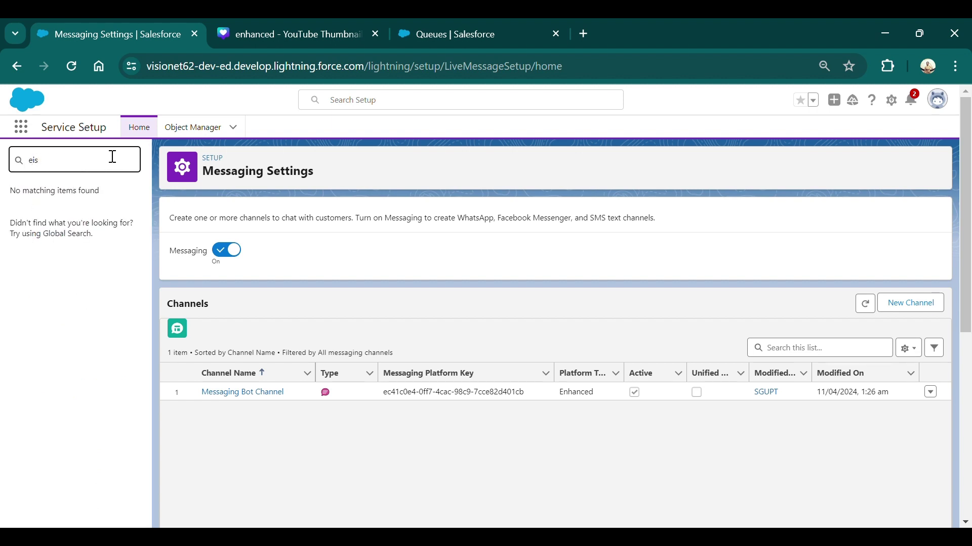
{"action": "key", "text": "BackSpace"}
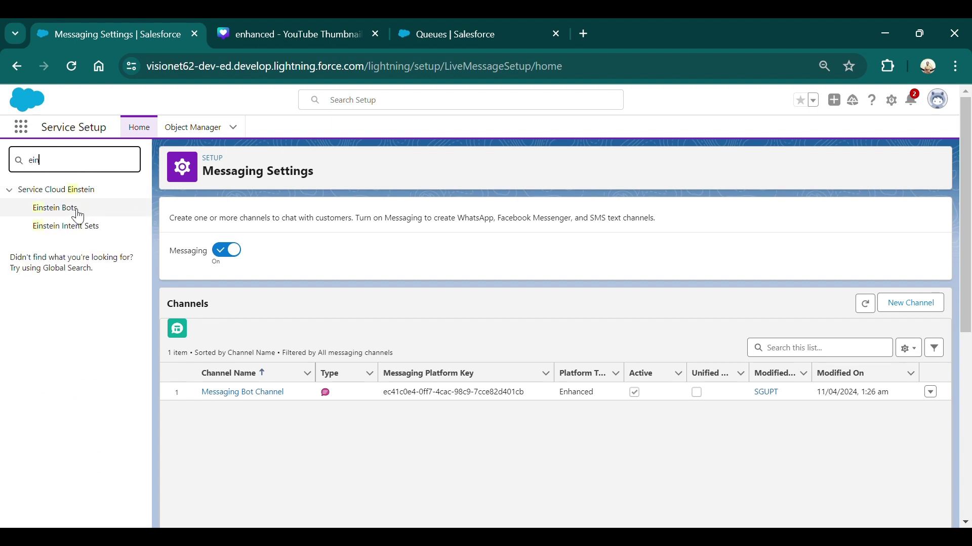
{"action": "left_click", "coordinate": [57, 208]}
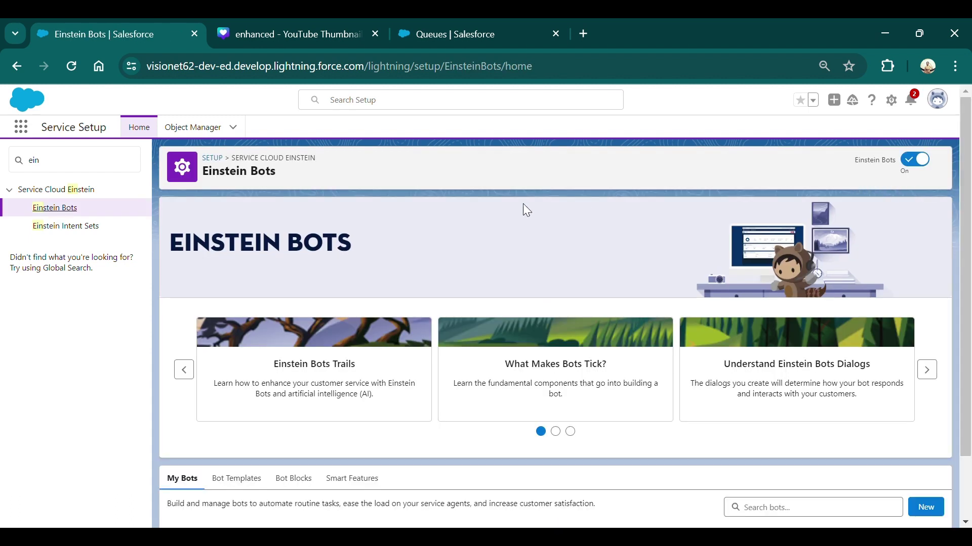
Step: Search setup for "mess" again and return to the Messaging Settings page
{"action": "left_click", "coordinate": [96, 163]}
{"action": "key", "text": "BackSpace"}
{"action": "key", "text": "BackSpace"}
{"action": "key", "text": "BackSpace"}
{"action": "type", "text": "mess"}
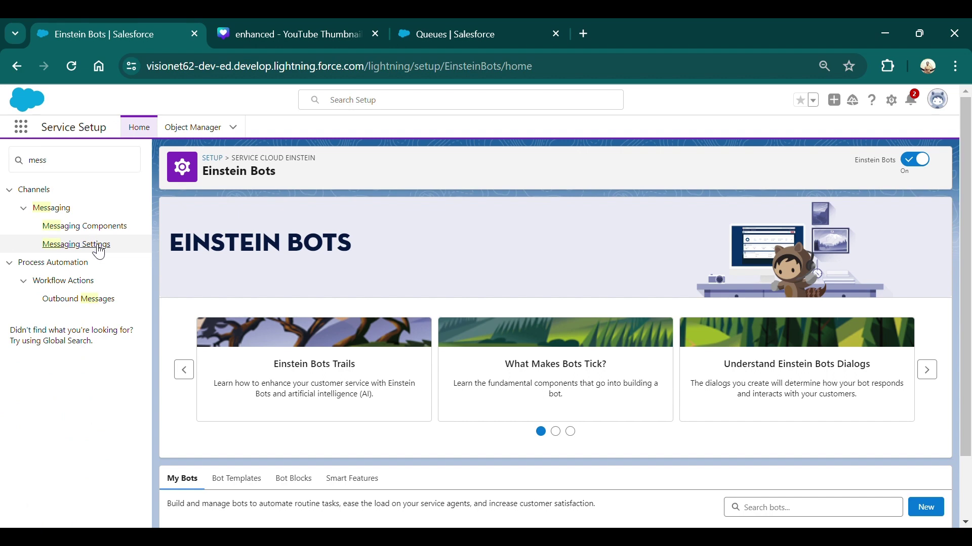
{"action": "left_click", "coordinate": [100, 248]}
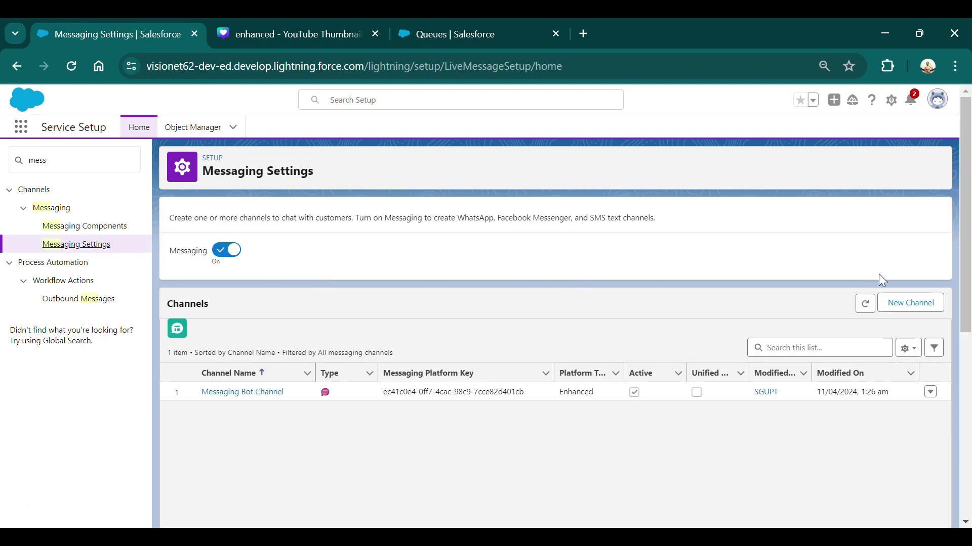
Step: Add a Messaging for In-App and Web channel named ChatBot Message with developer name ChatBot_Message, and save it
{"action": "left_click", "coordinate": [903, 304]}
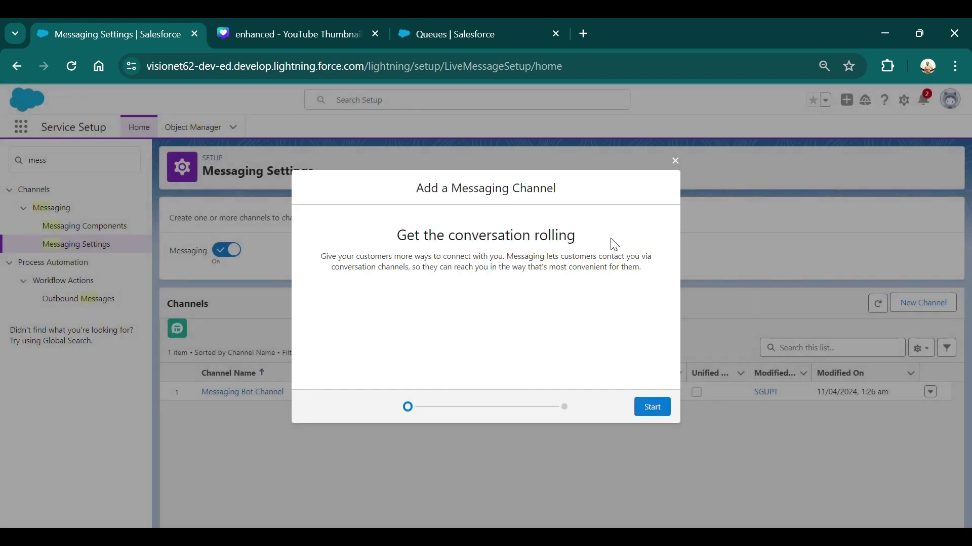
{"action": "left_click", "coordinate": [657, 457]}
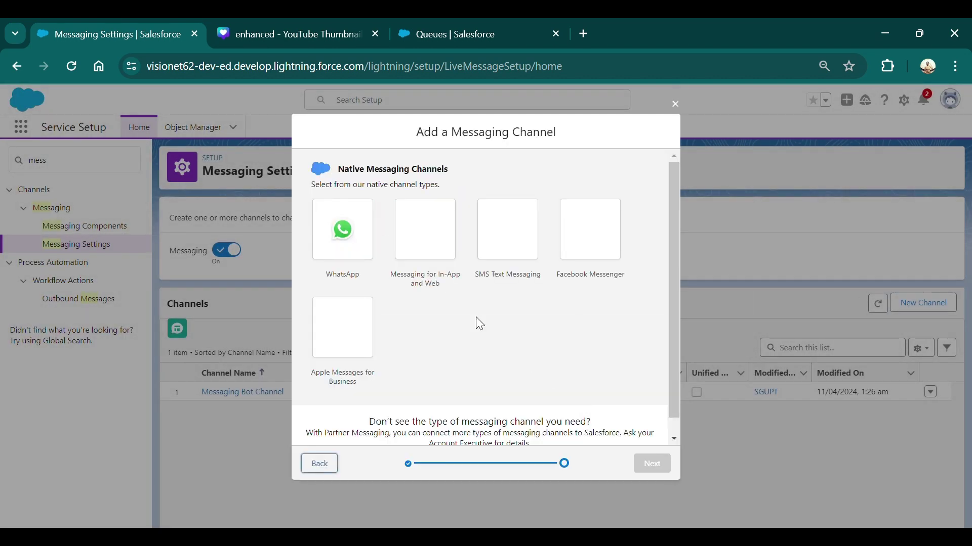
{"action": "left_click", "coordinate": [434, 255]}
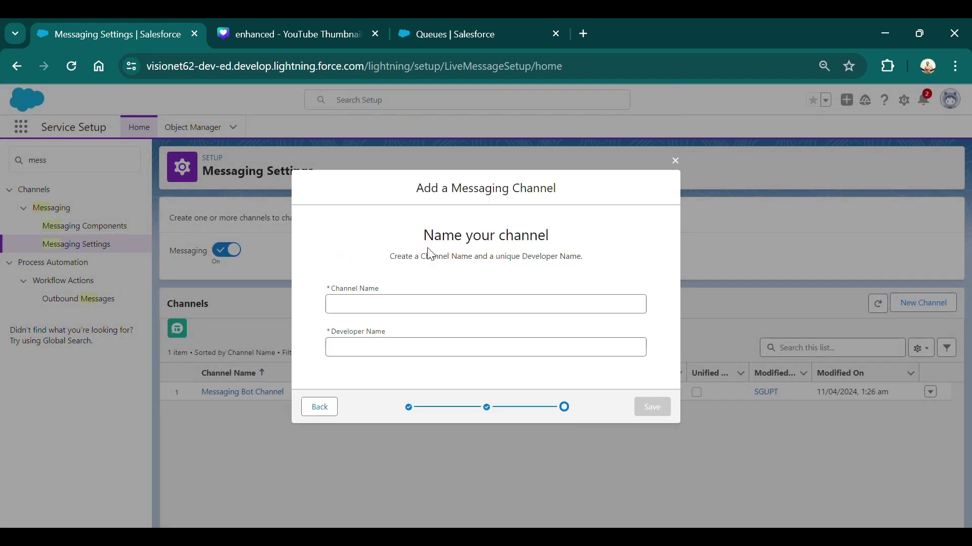
{"action": "left_click", "coordinate": [441, 313]}
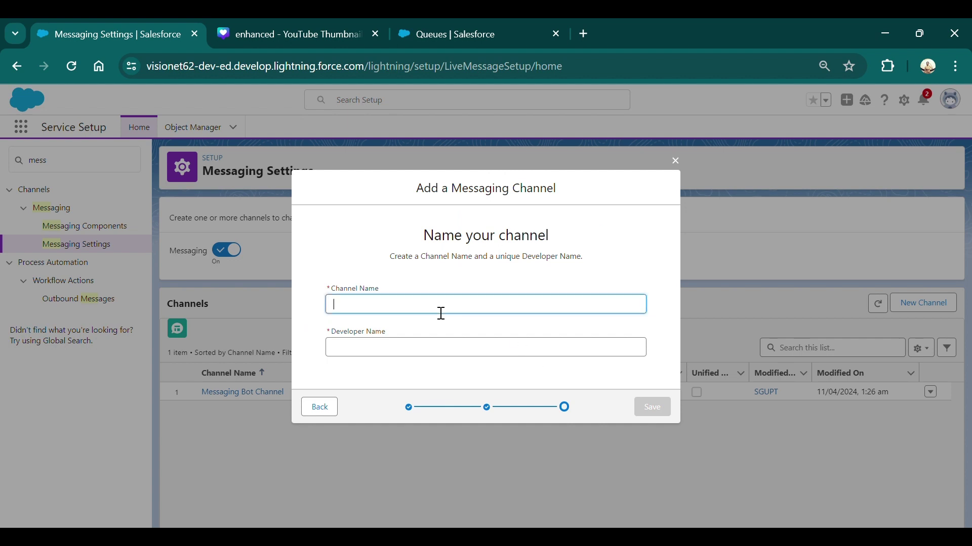
{"action": "type", "text": "ChatBot Message"}
{"action": "left_click", "coordinate": [458, 351]}
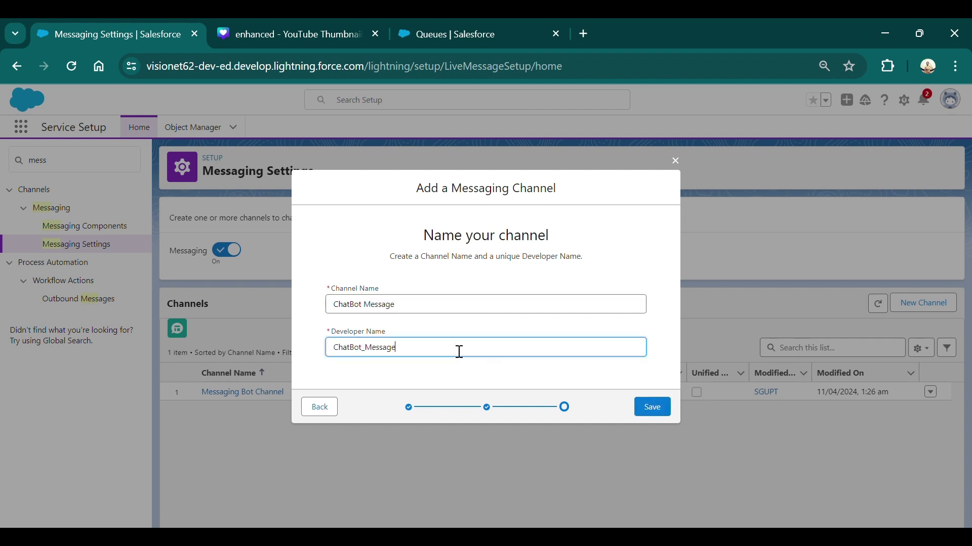
{"action": "left_click", "coordinate": [658, 411]}
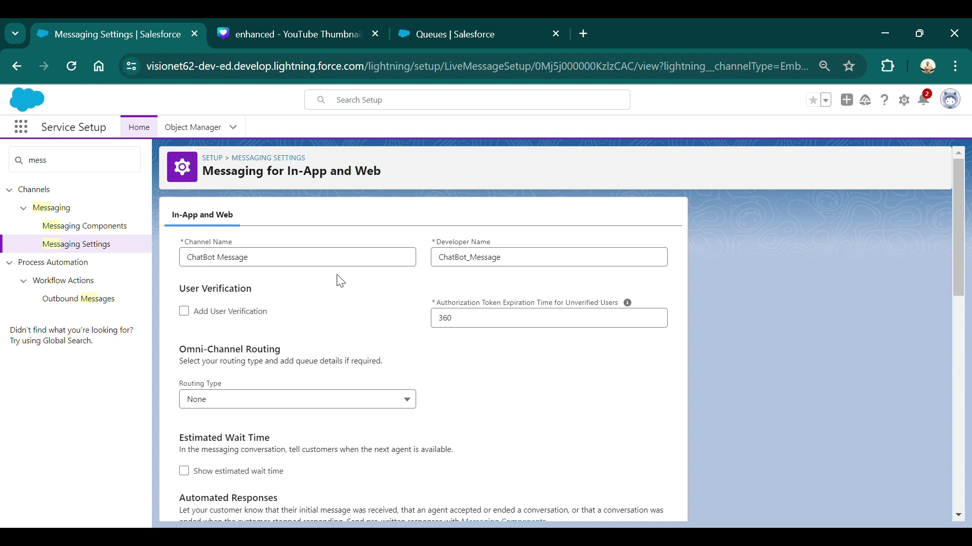
Step: Set the ChatBot Message channel's routing type to Omni-Queue with ChatBot_messaging_queue as the queue, and save the channel
{"action": "scroll", "coordinate": [339, 281], "scroll_direction": "down", "scroll_amount": 1}
{"action": "scroll", "coordinate": [339, 281], "scroll_direction": "down", "scroll_amount": 1}
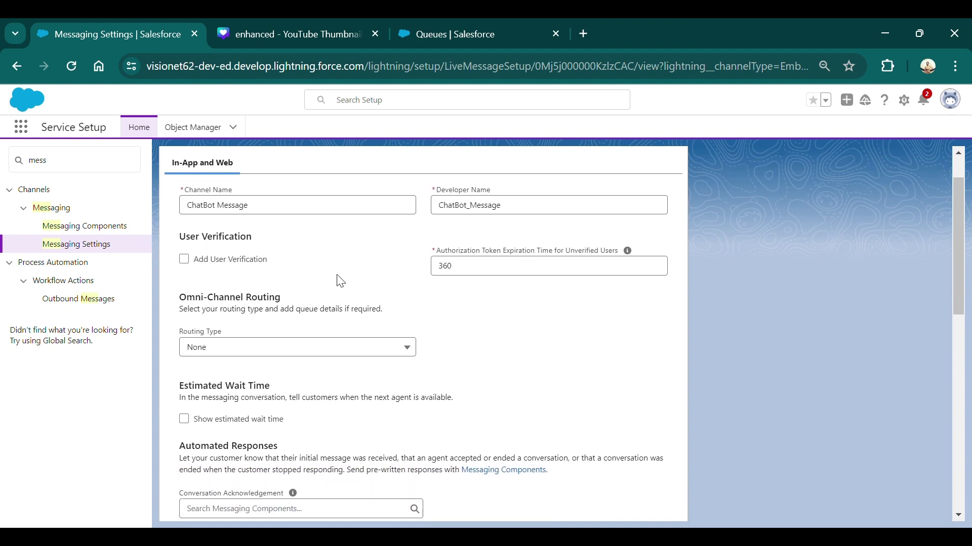
{"action": "left_click", "coordinate": [238, 346]}
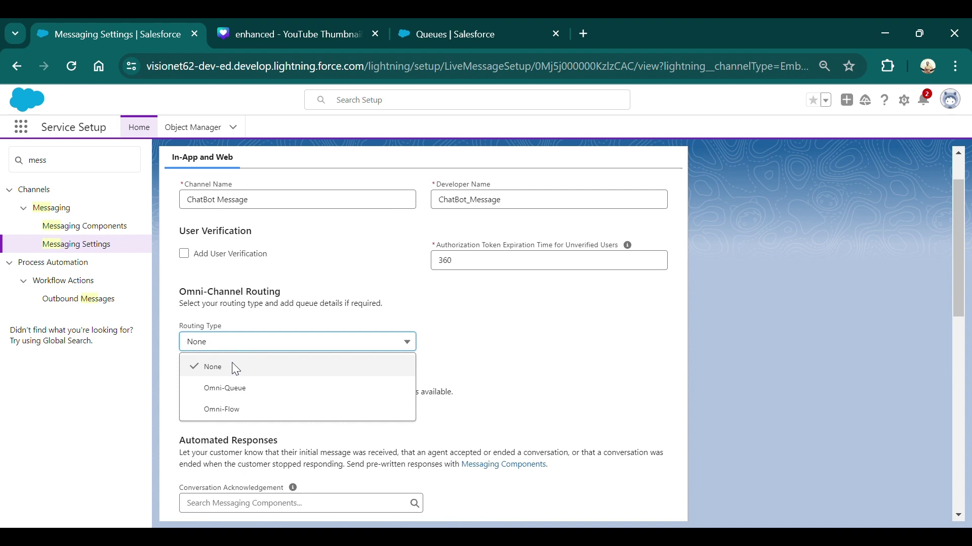
{"action": "left_click", "coordinate": [238, 390]}
{"action": "left_click", "coordinate": [460, 348]}
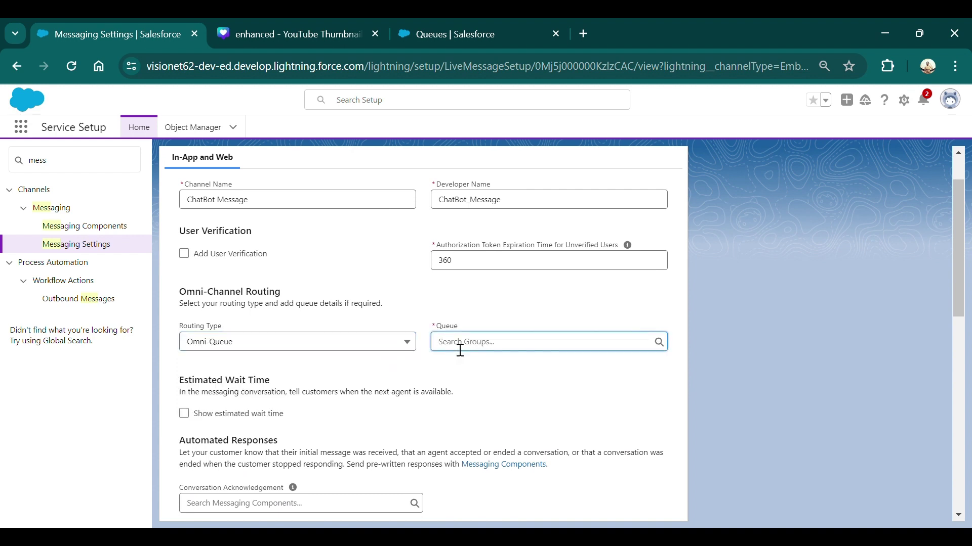
{"action": "type", "text": "chat"}
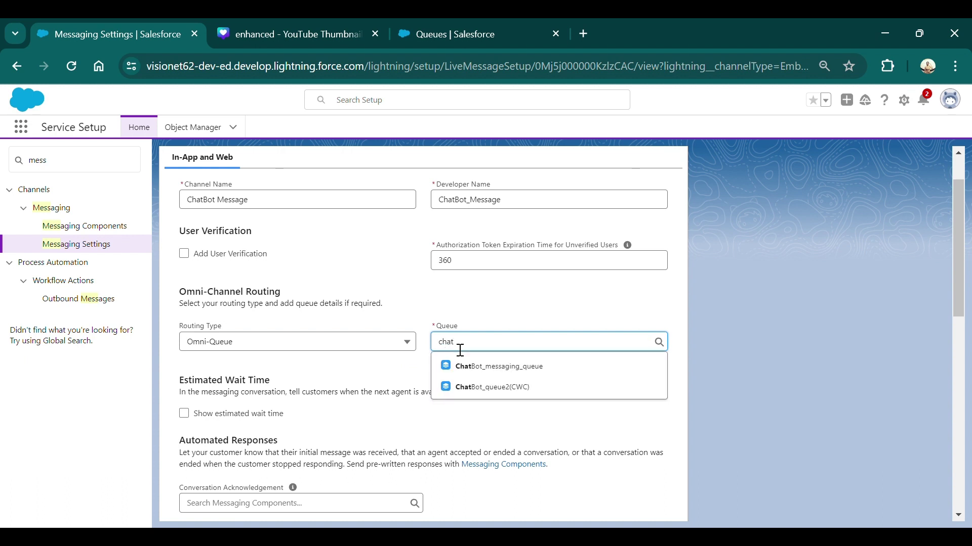
{"action": "left_click", "coordinate": [529, 373]}
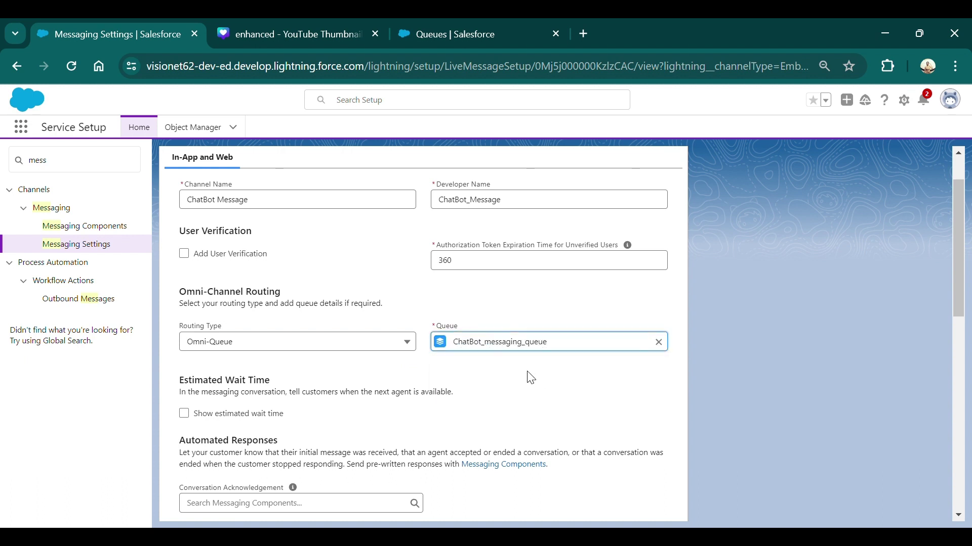
{"action": "scroll", "coordinate": [484, 382], "scroll_direction": "down", "scroll_amount": 2}
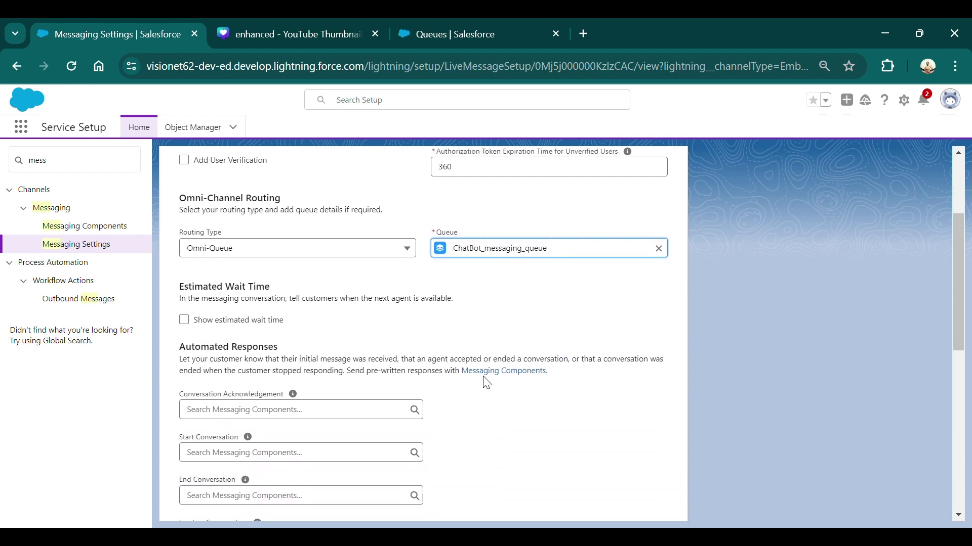
{"action": "scroll", "coordinate": [487, 383], "scroll_direction": "down", "scroll_amount": 7}
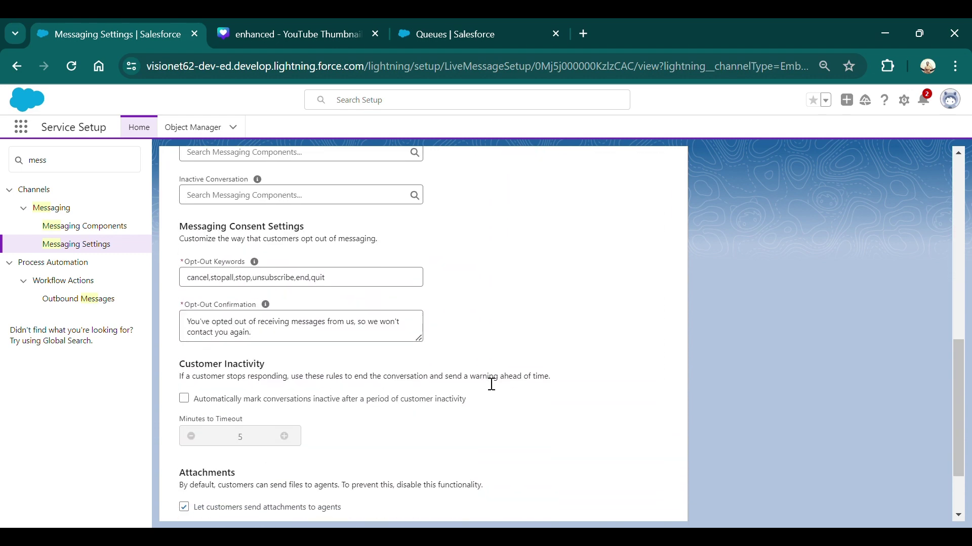
{"action": "scroll", "coordinate": [487, 383], "scroll_direction": "down", "scroll_amount": 2}
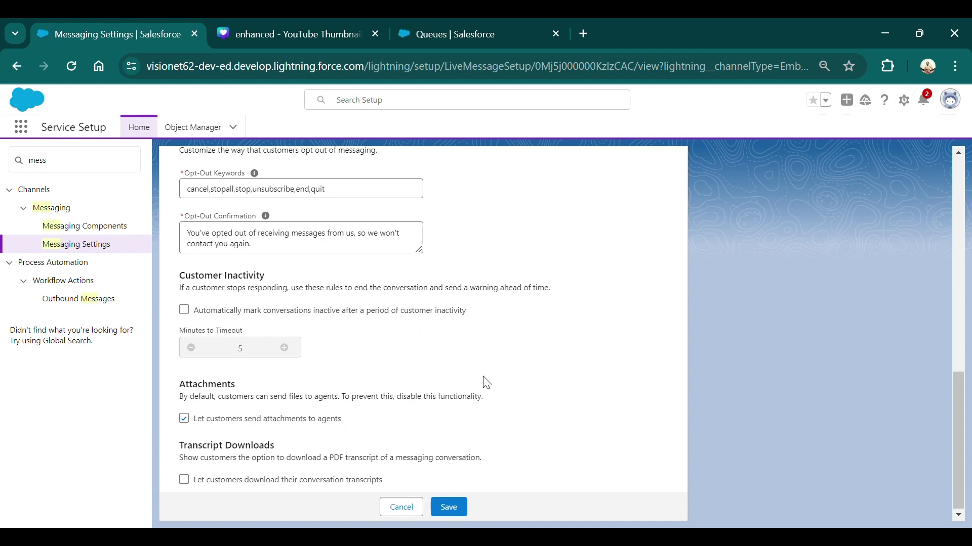
{"action": "left_click", "coordinate": [457, 507]}
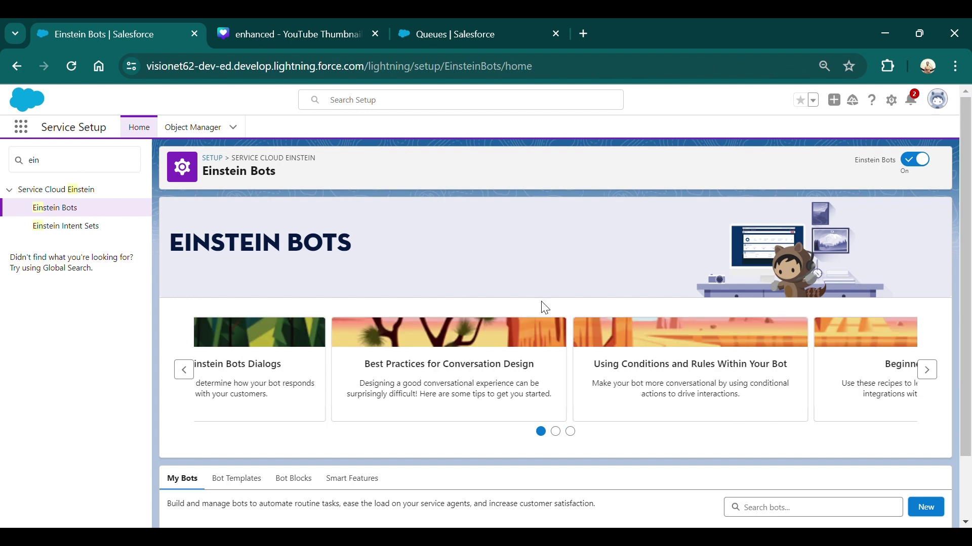
Step: Start a new Einstein bot of the Enhanced Bot type, built from scratch
{"action": "left_click", "coordinate": [940, 509]}
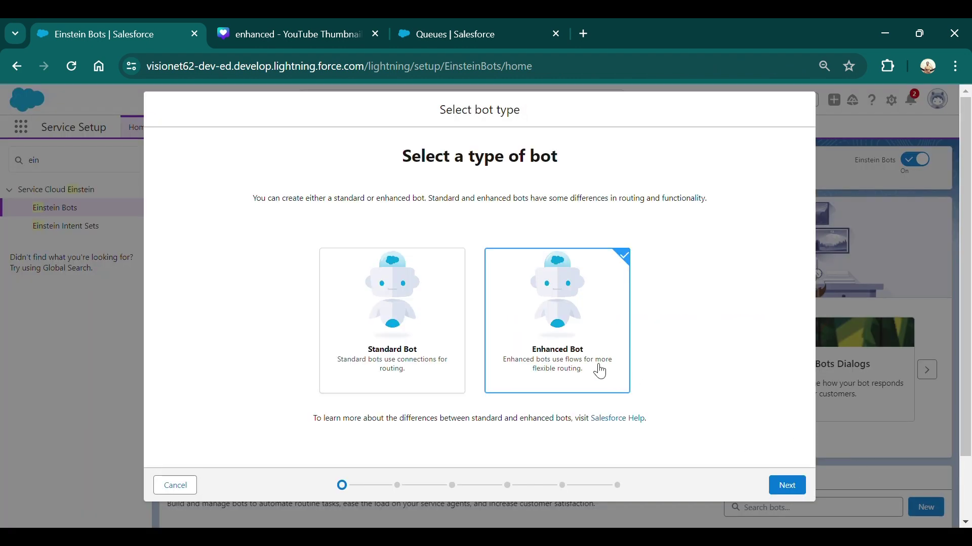
{"action": "left_click", "coordinate": [792, 487]}
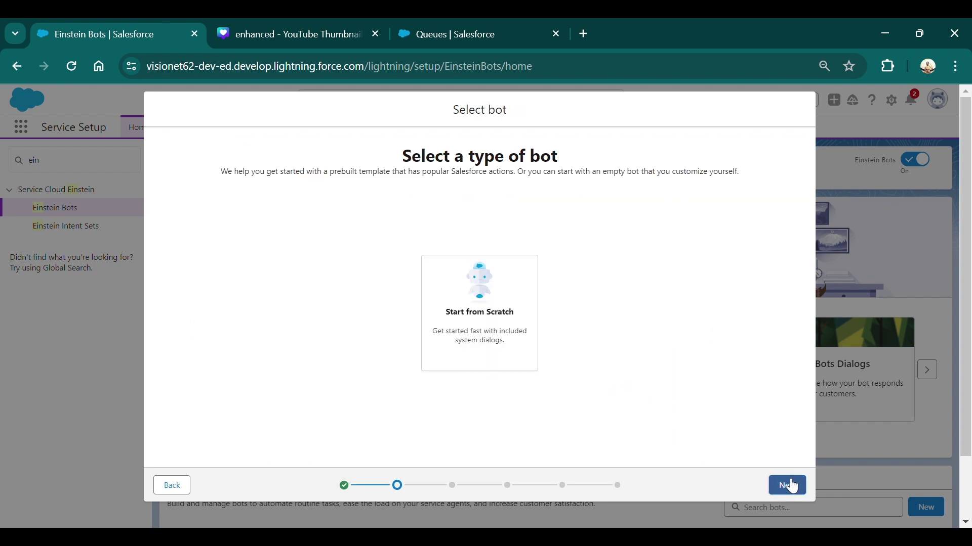
{"action": "left_click", "coordinate": [517, 338]}
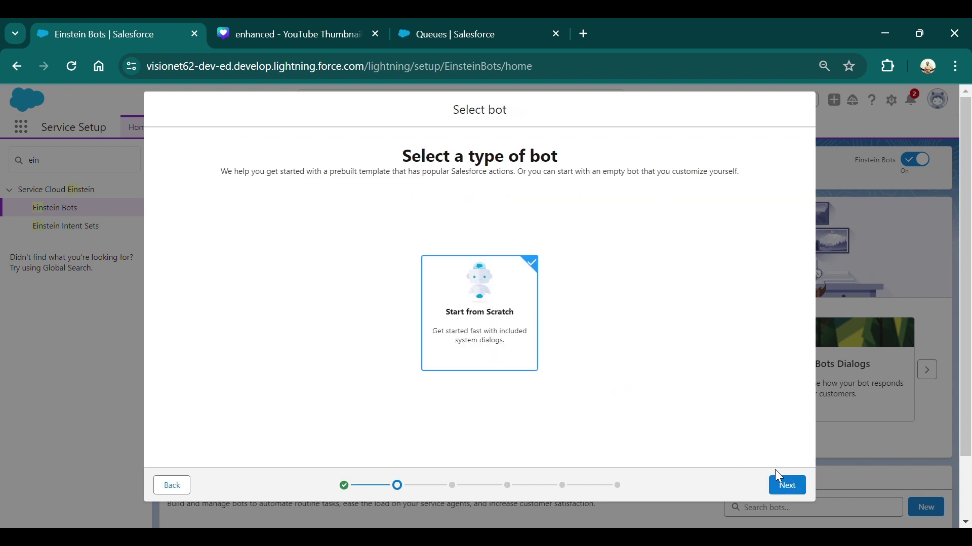
{"action": "left_click", "coordinate": [788, 488]}
Step: Name the bot Customer Service Bot, accepting English and the default welcome message, with the menu items left empty
{"action": "left_click", "coordinate": [565, 260]}
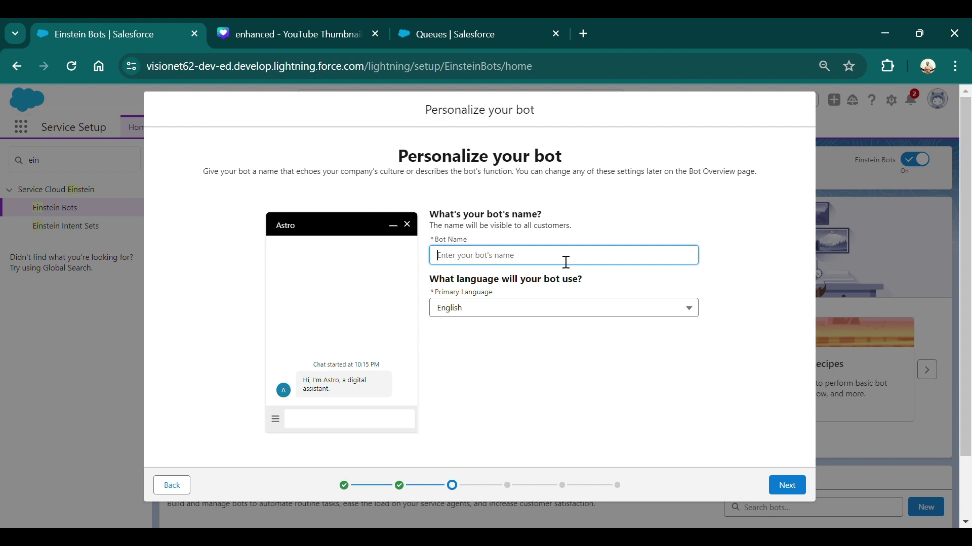
{"action": "type", "text": "Cusr"}
{"action": "key", "text": "BackSpace"}
{"action": "type", "text": "tomer Service"}
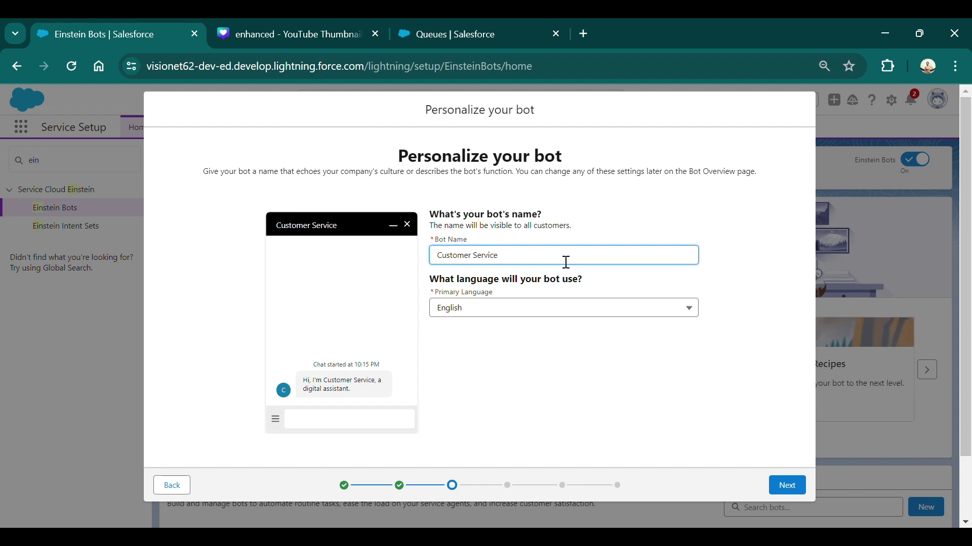
{"action": "type", "text": " Bot"}
{"action": "left_click", "coordinate": [789, 487]}
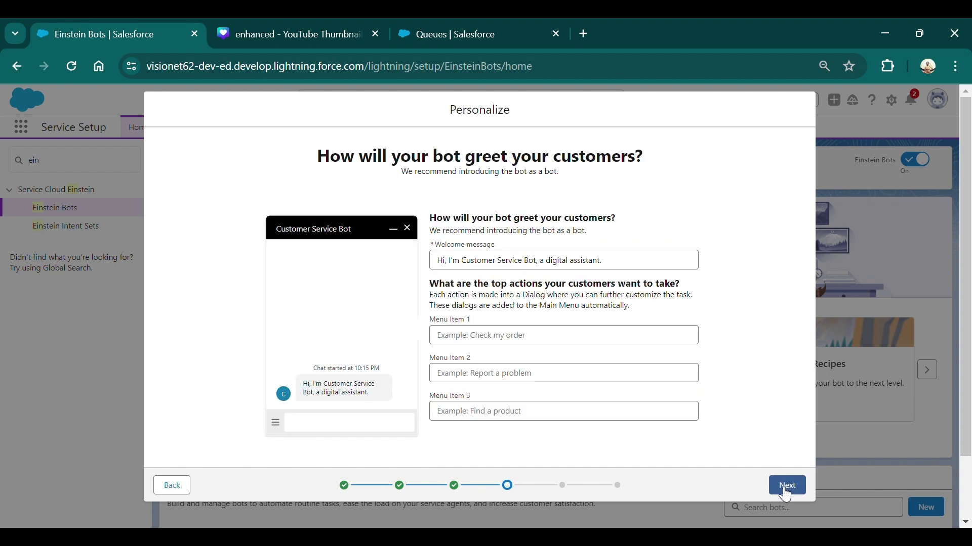
{"action": "left_click", "coordinate": [787, 488]}
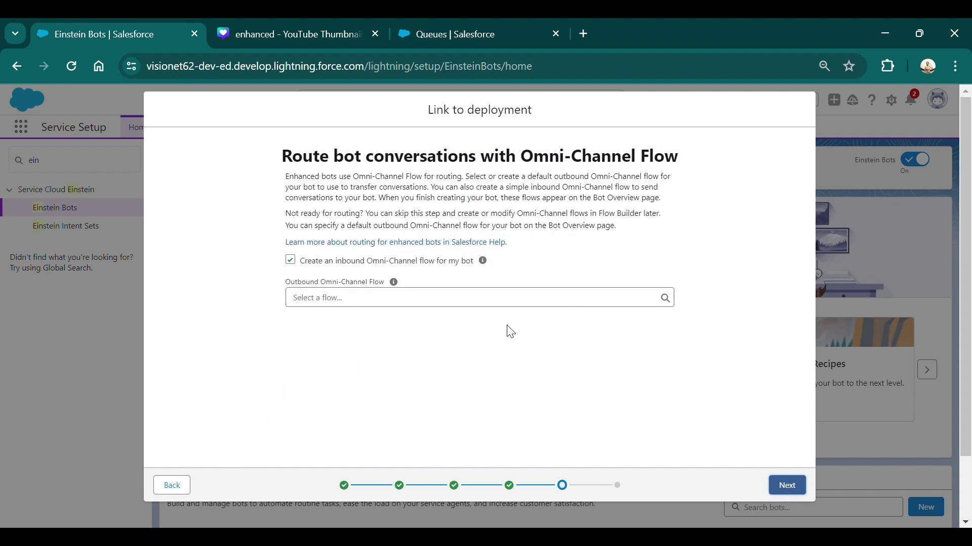
Step: Choose New Outbound Omni-Channel Flow for the bot's routing and finish creating the bot
{"action": "left_click", "coordinate": [459, 306]}
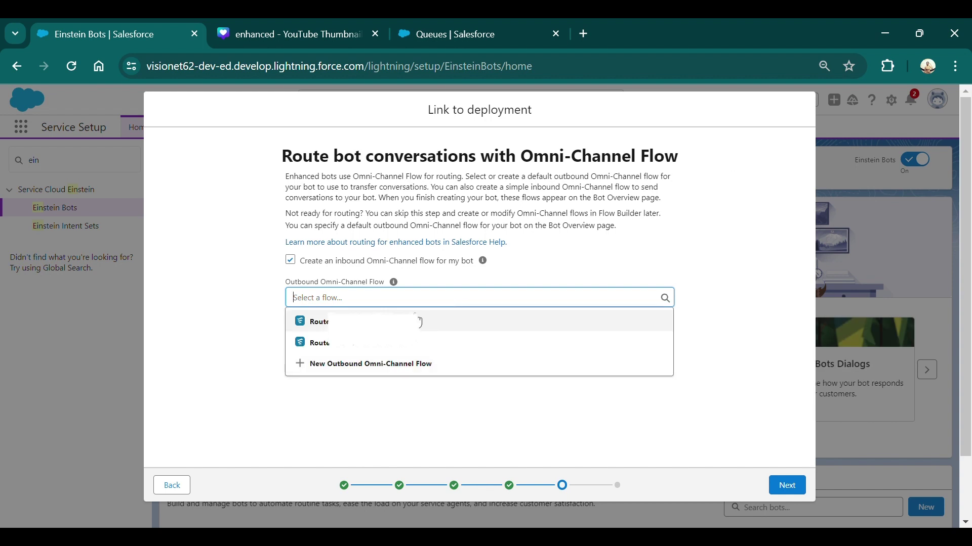
{"action": "left_click", "coordinate": [368, 371]}
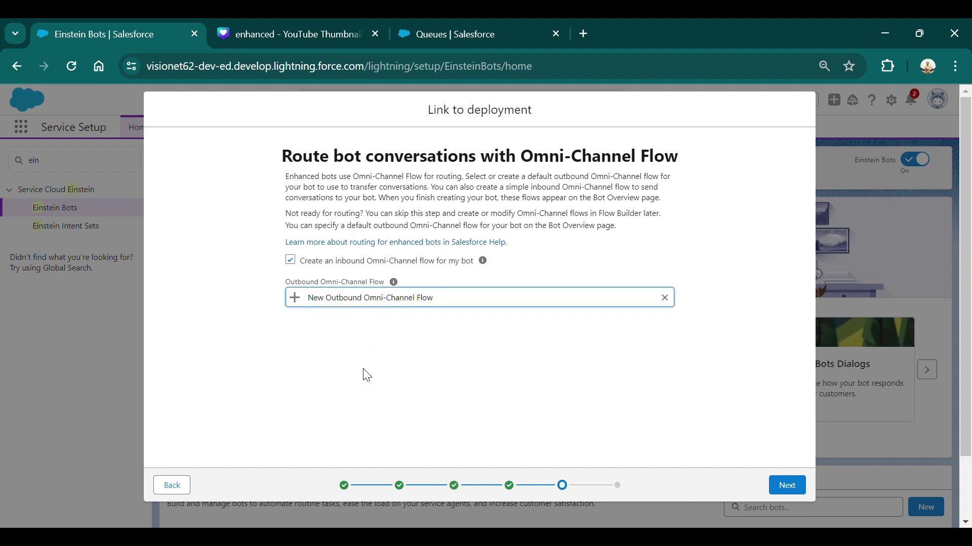
{"action": "left_click", "coordinate": [790, 487]}
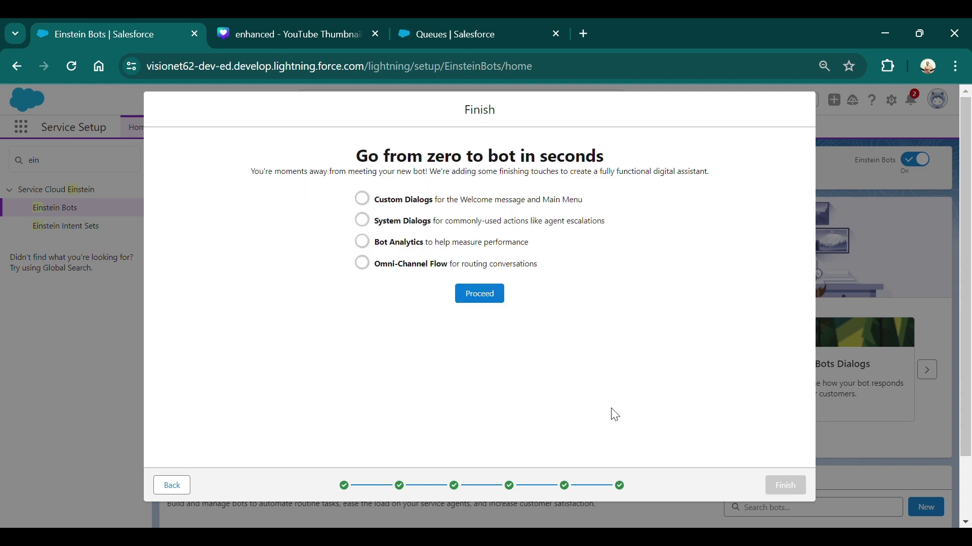
{"action": "left_click", "coordinate": [490, 296]}
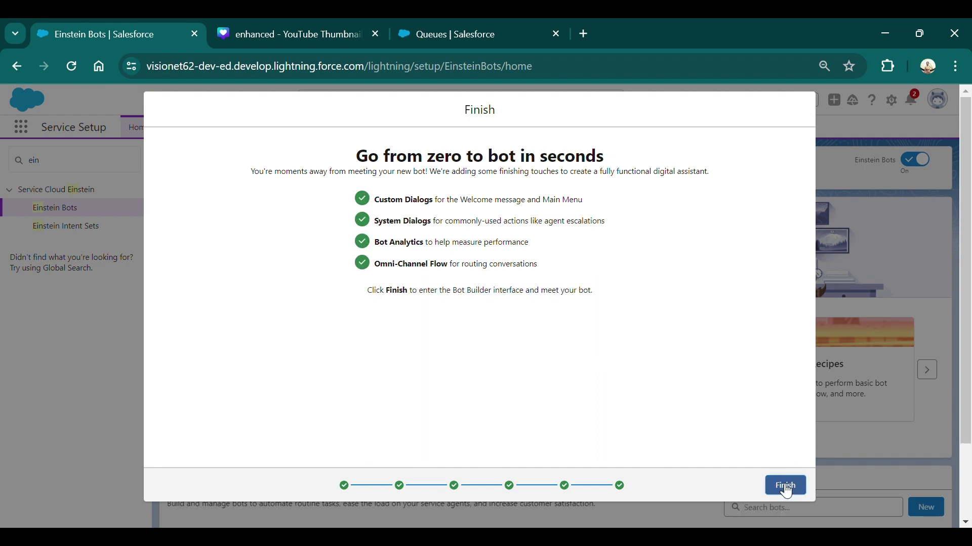
{"action": "left_click", "coordinate": [786, 486]}
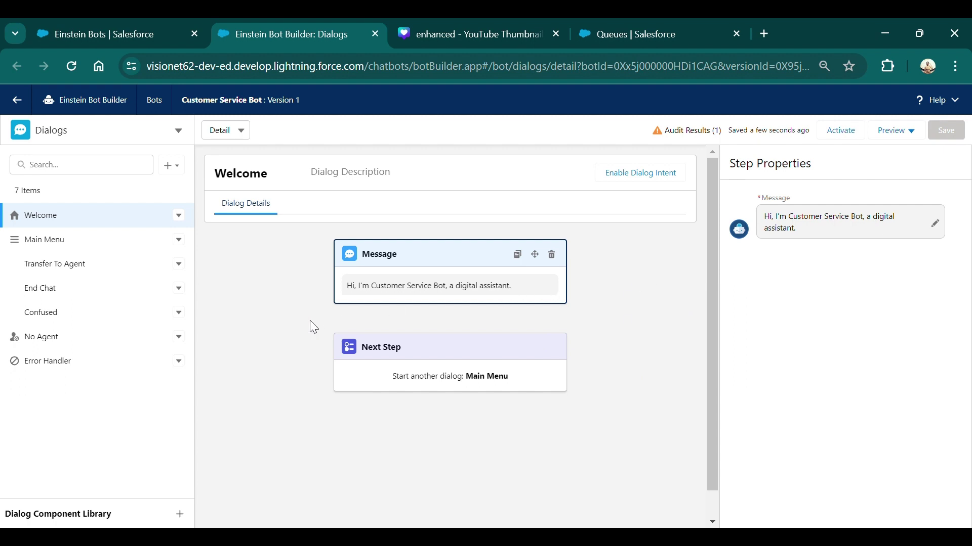
Step: Return to Service Setup, search it for "depl" and open Embedded Service Deployments
{"action": "left_click", "coordinate": [153, 20]}
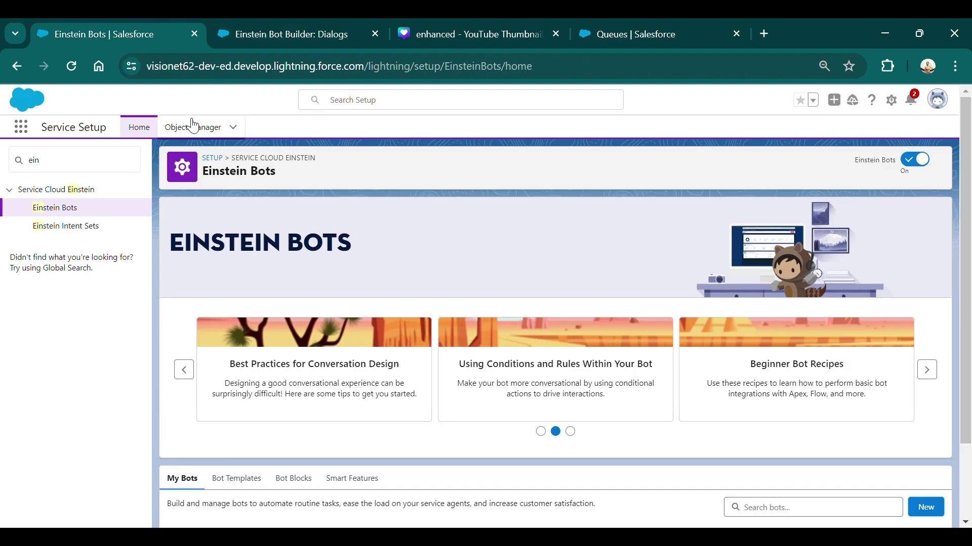
{"action": "left_click", "coordinate": [114, 162]}
{"action": "key", "text": "BackSpace"}
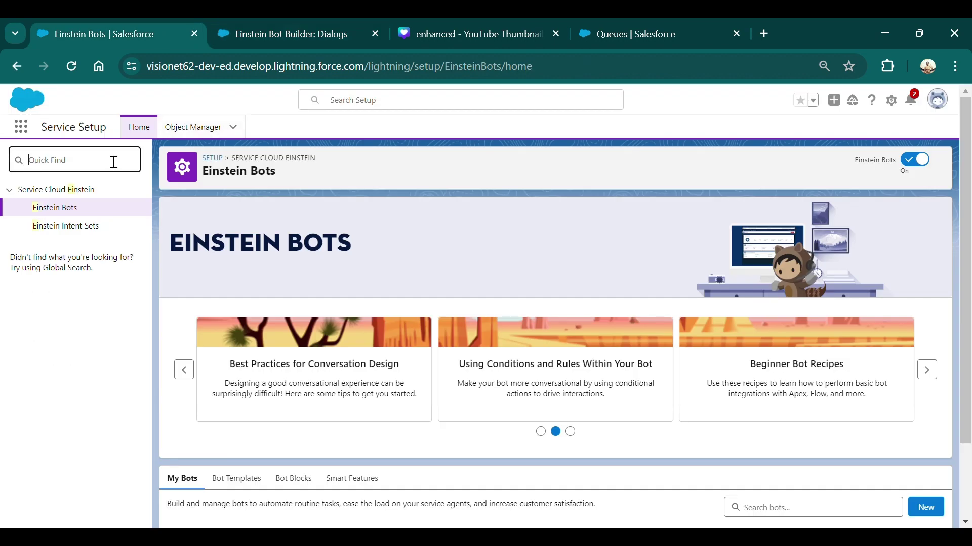
{"action": "type", "text": "empl"}
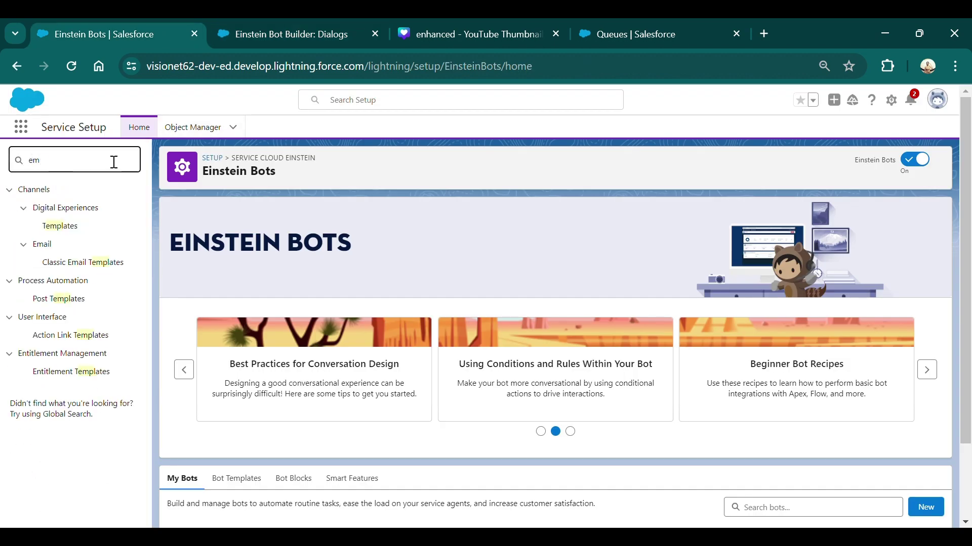
{"action": "key", "text": "BackSpace"}
{"action": "key", "text": "BackSpace"}
{"action": "key", "text": "BackSpace"}
{"action": "type", "text": "depl"}
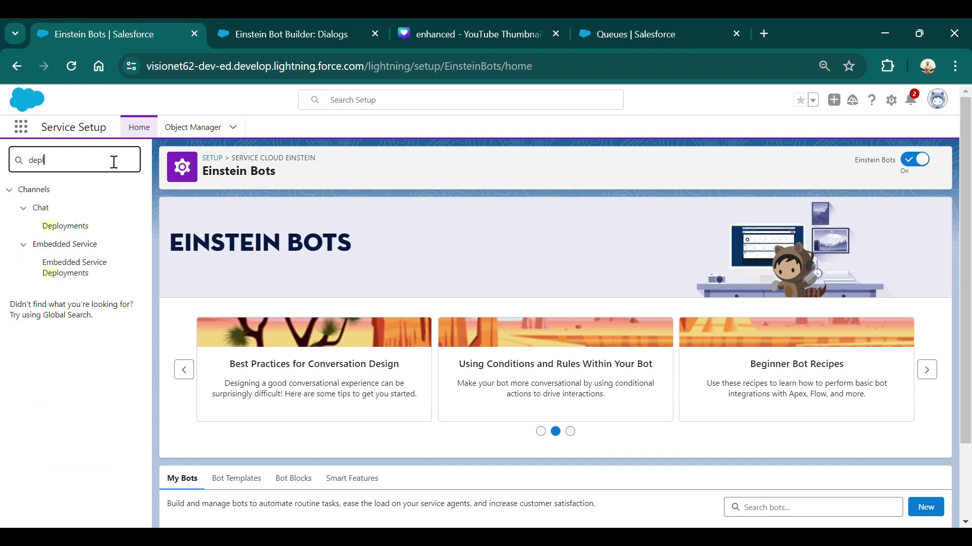
{"action": "left_click", "coordinate": [72, 272]}
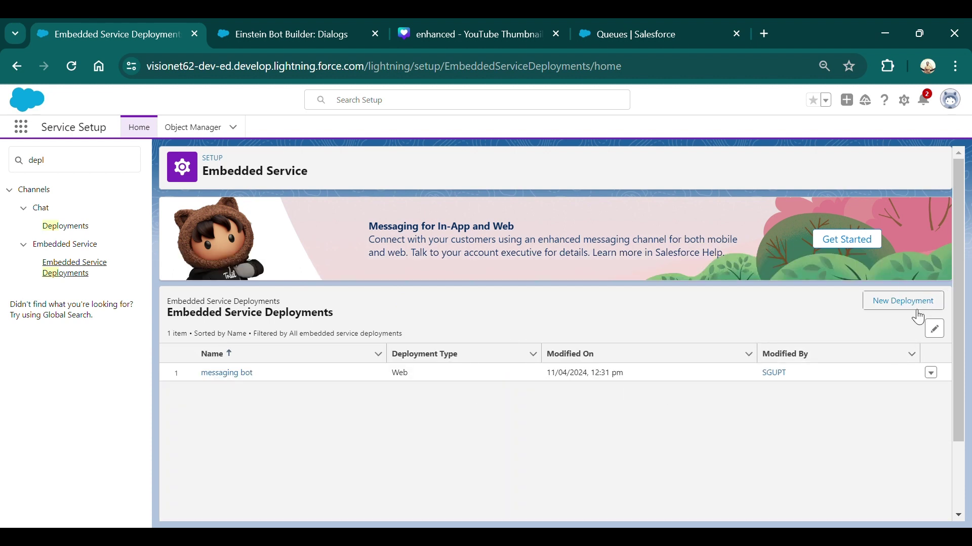
Step: Start a new embedded service deployment for Messaging for In-App and Web with Web as the destination
{"action": "left_click", "coordinate": [894, 311]}
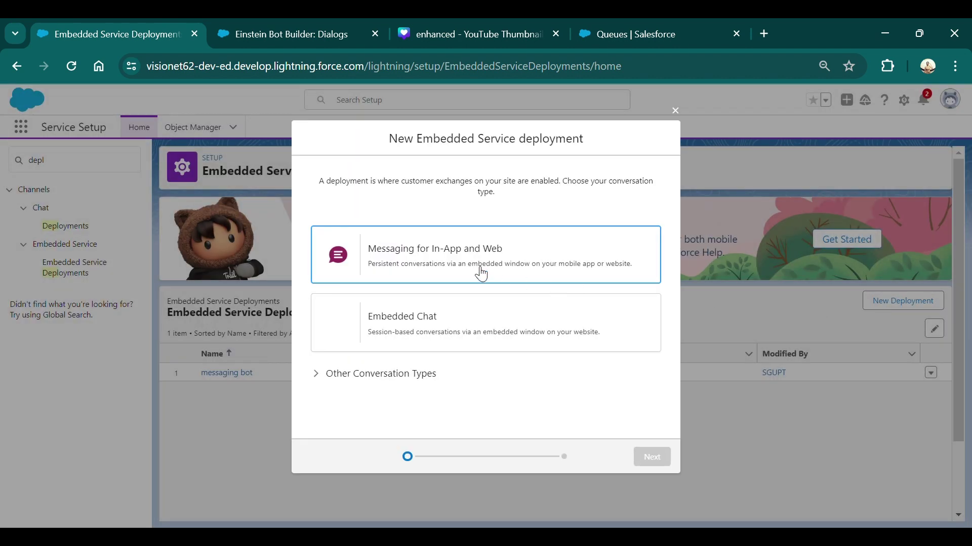
{"action": "left_click", "coordinate": [456, 267]}
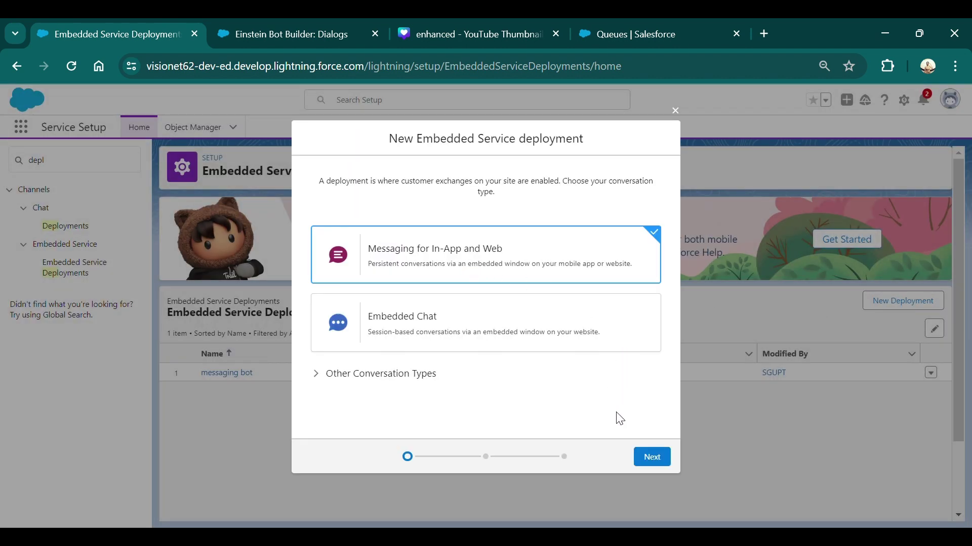
{"action": "left_click", "coordinate": [656, 458]}
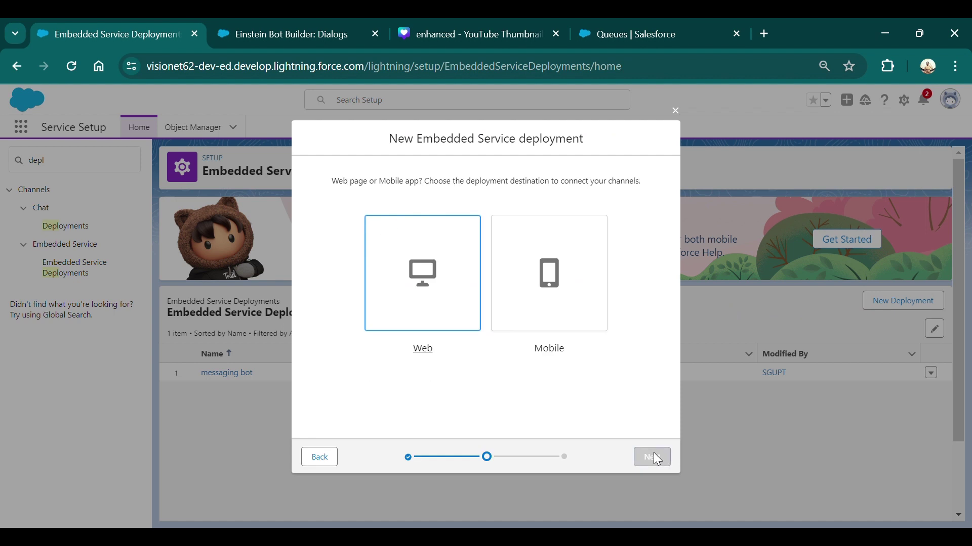
{"action": "left_click", "coordinate": [427, 294]}
{"action": "left_click", "coordinate": [643, 459]}
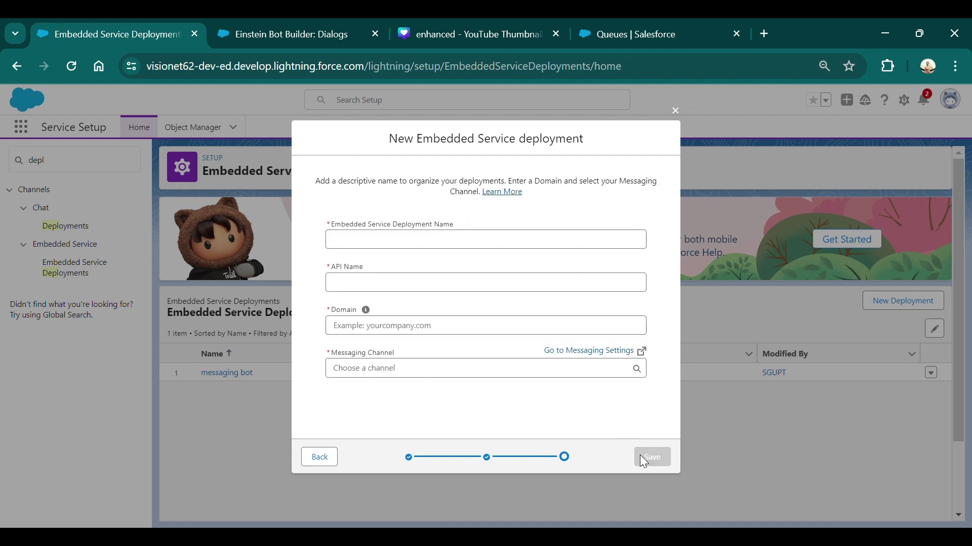
Step: Name the embedded service deployment ChatBot Message with the API name ChatBot_Message
{"action": "left_click", "coordinate": [429, 247]}
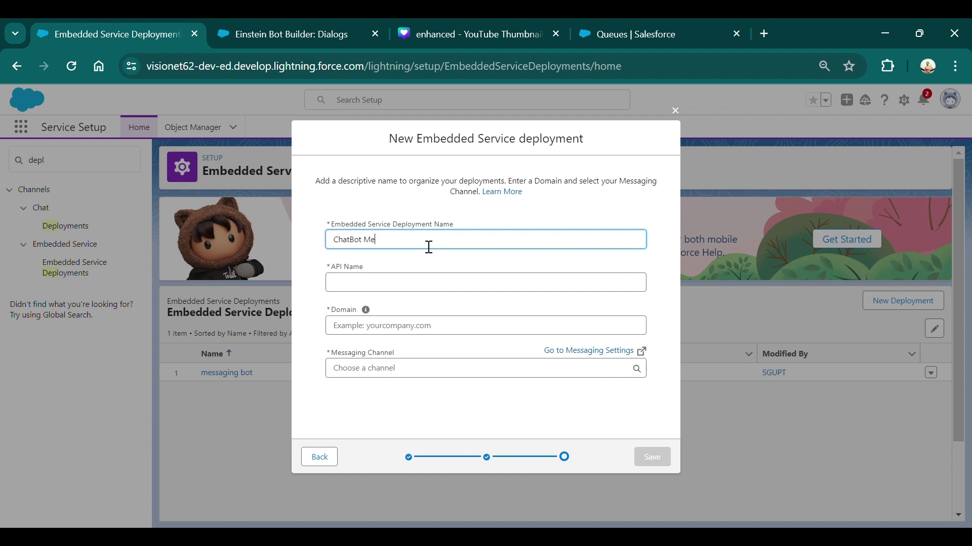
{"action": "type", "text": "ChatBot Message"}
{"action": "left_click", "coordinate": [447, 287]}
Step: Set the deployment's domain to visionet62-dev-ed.develop.lightning.force.com, copied from the org's address without the https prefix or trailing slash
{"action": "left_click", "coordinate": [462, 332]}
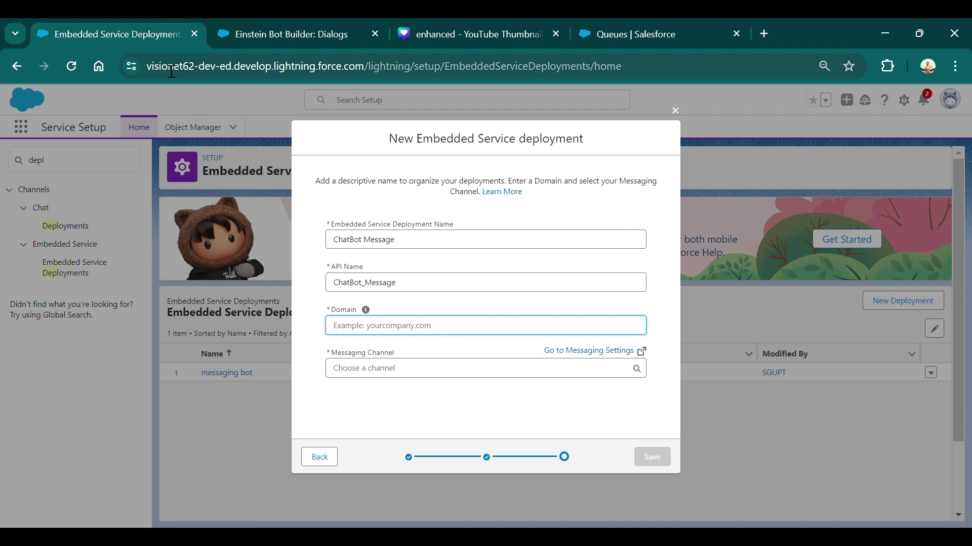
{"action": "left_click_drag", "start_coordinate": [152, 71], "coordinate": [363, 77]}
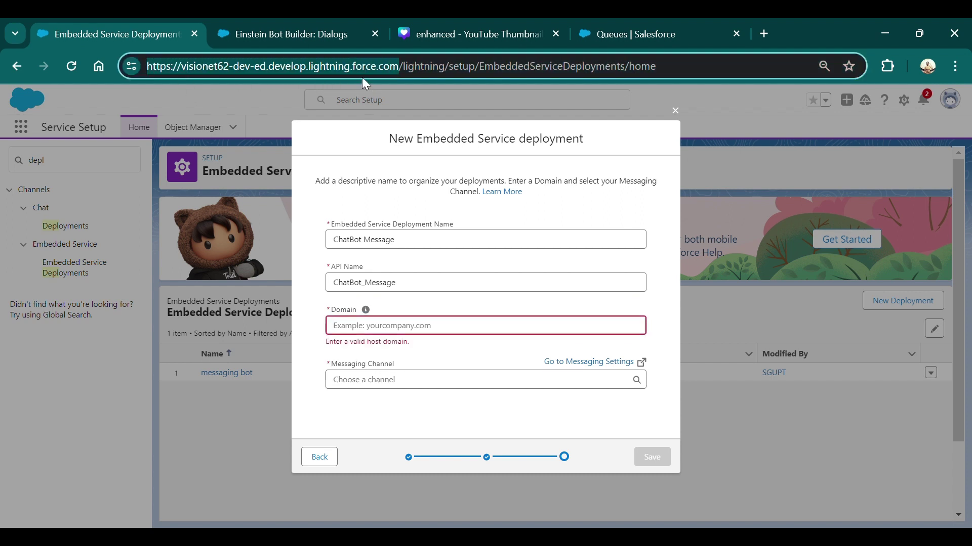
{"action": "key", "text": "ctrl+c"}
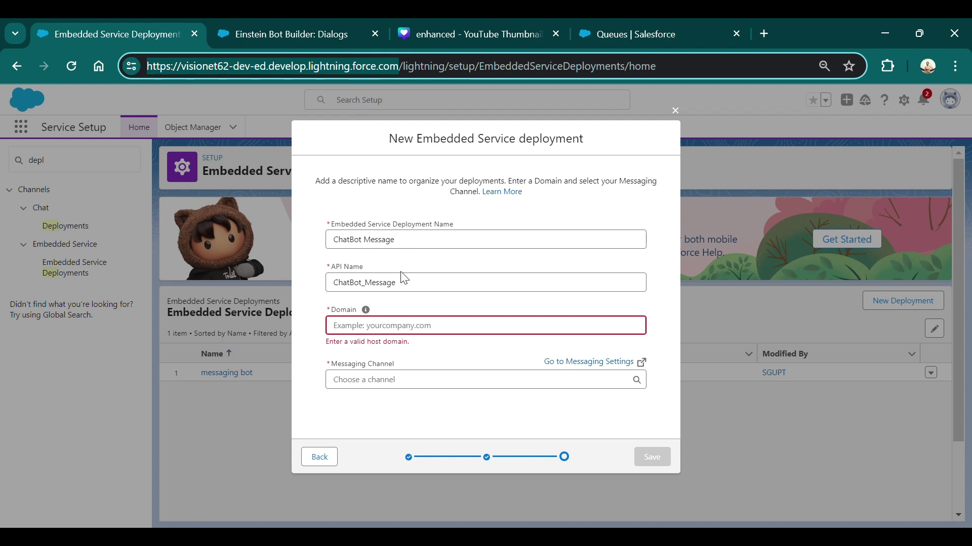
{"action": "left_click", "coordinate": [406, 325]}
{"action": "key", "text": "ctrl+v"}
{"action": "left_click_drag", "start_coordinate": [360, 326], "coordinate": [292, 322]}
{"action": "key", "text": "BackSpace"}
{"action": "key", "text": "End"}
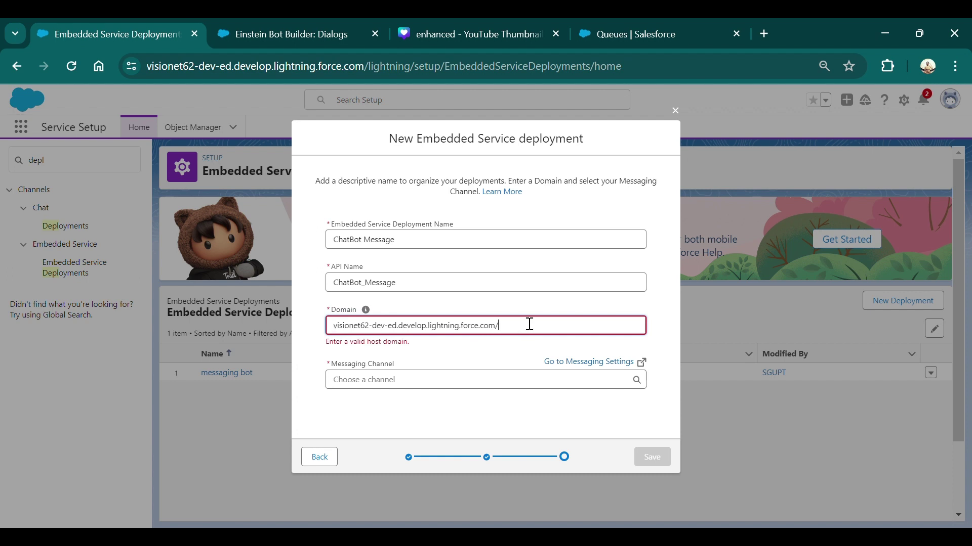
Step: Choose ChatBot Message as the deployment's messaging channel and save the deployment
{"action": "left_click", "coordinate": [456, 386]}
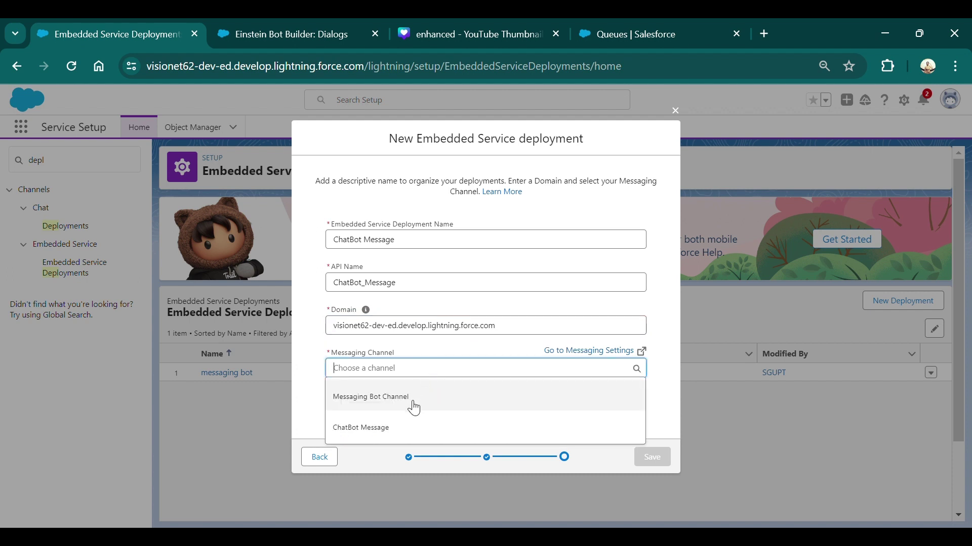
{"action": "left_click", "coordinate": [387, 436]}
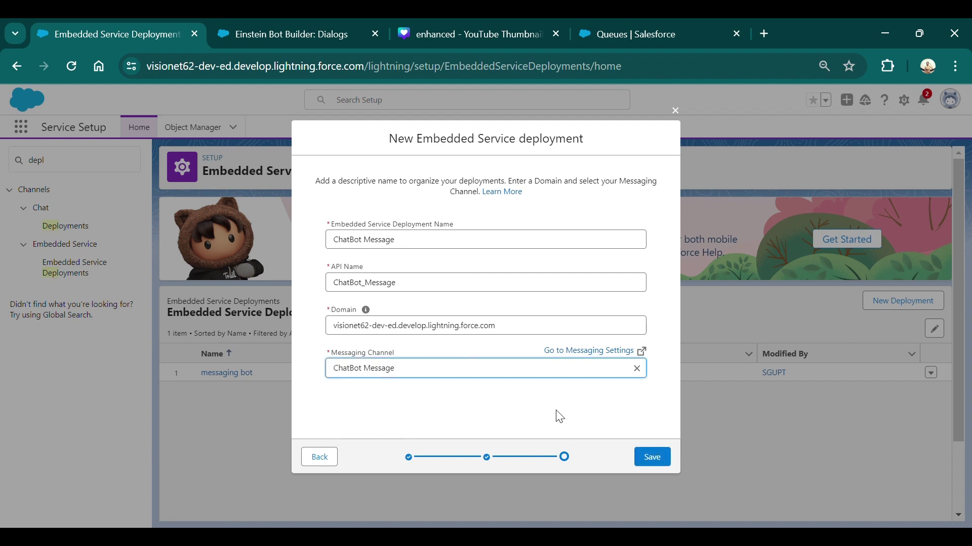
{"action": "left_click", "coordinate": [652, 458]}
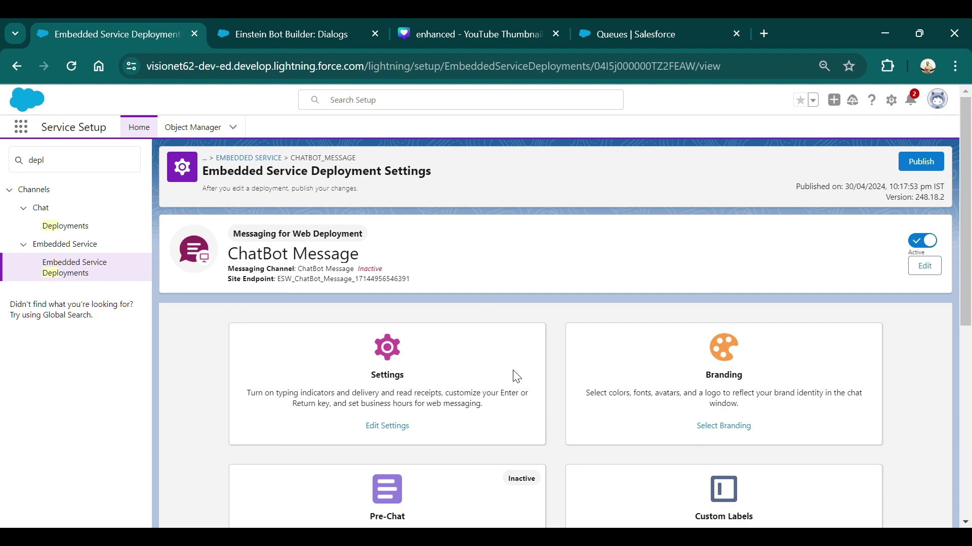
Step: Search Service Setup for "mess" and open Messaging Settings
{"action": "scroll", "coordinate": [514, 375], "scroll_direction": "down", "scroll_amount": 1}
{"action": "scroll", "coordinate": [516, 377], "scroll_direction": "up", "scroll_amount": 1}
{"action": "left_click", "coordinate": [83, 165]}
{"action": "key", "text": "BackSpace"}
{"action": "key", "text": "BackSpace"}
{"action": "type", "text": "mess"}
{"action": "left_click", "coordinate": [77, 245]}
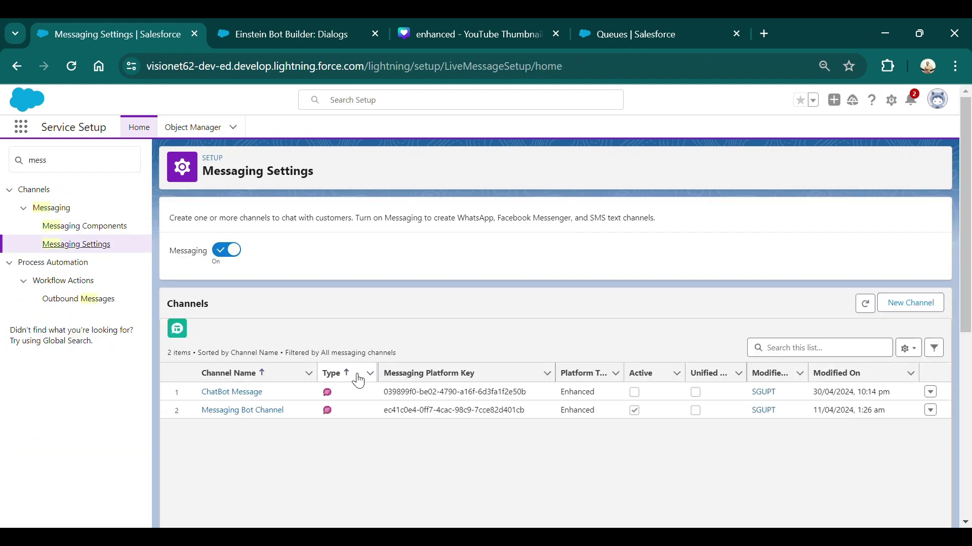
Step: Activate the ChatBot Message channel and return to the ChatBot Message deployment's settings
{"action": "left_click", "coordinate": [225, 392]}
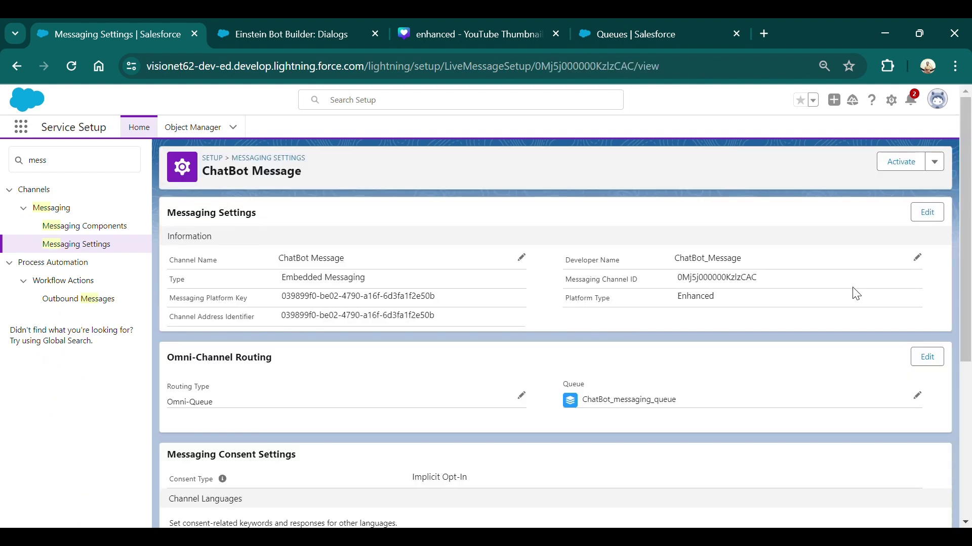
{"action": "left_click", "coordinate": [915, 170]}
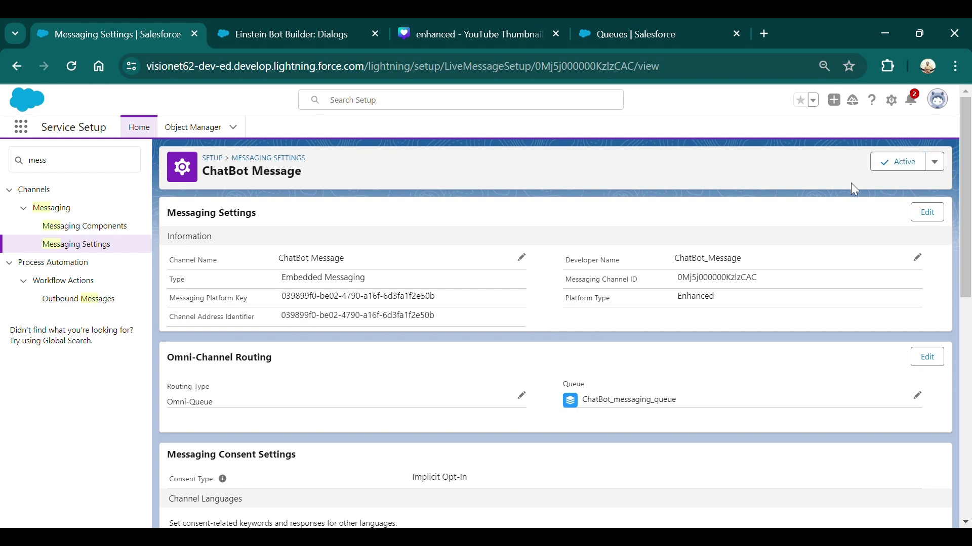
{"action": "left_click", "coordinate": [21, 71]}
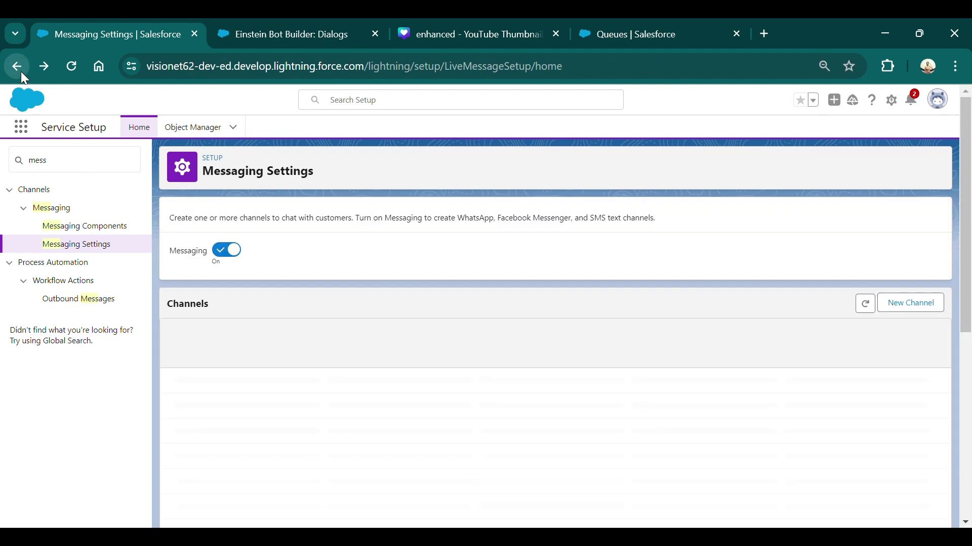
{"action": "left_click", "coordinate": [21, 71]}
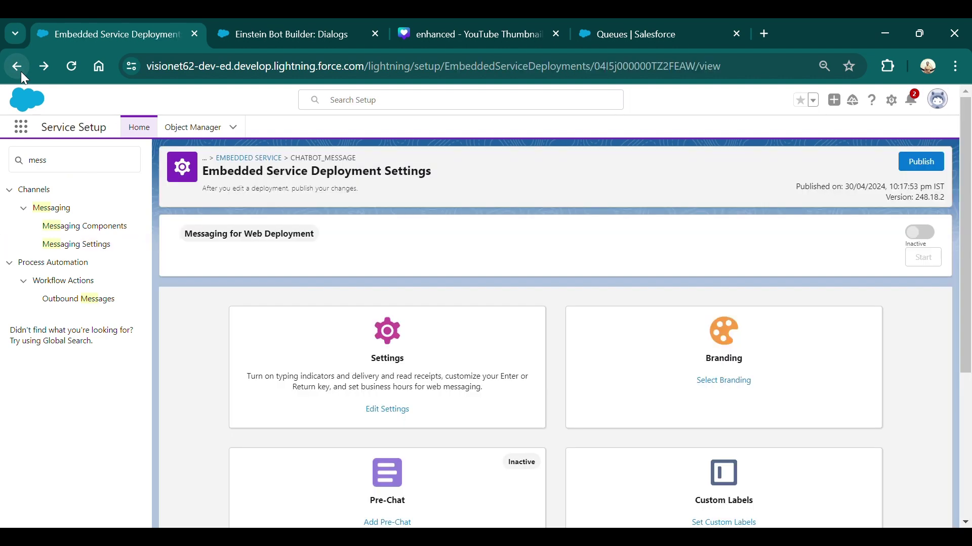
{"action": "left_click", "coordinate": [20, 71]}
{"action": "left_click", "coordinate": [46, 71]}
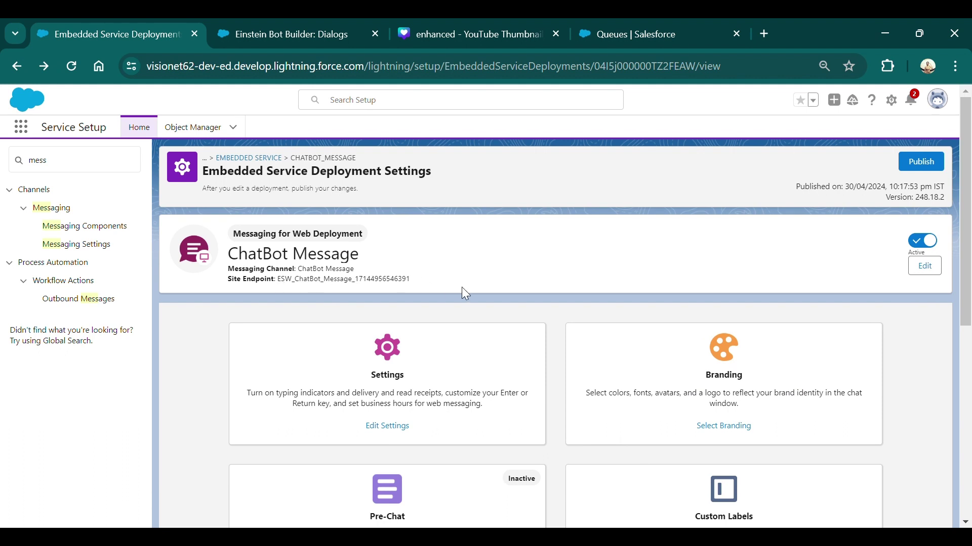
Step: Open the deployment's code snippet page and copy the chat code snippet to the clipboard
{"action": "scroll", "coordinate": [461, 288], "scroll_direction": "down", "scroll_amount": 1}
{"action": "scroll", "coordinate": [461, 287], "scroll_direction": "up", "scroll_amount": 1}
{"action": "scroll", "coordinate": [462, 288], "scroll_direction": "down", "scroll_amount": 5}
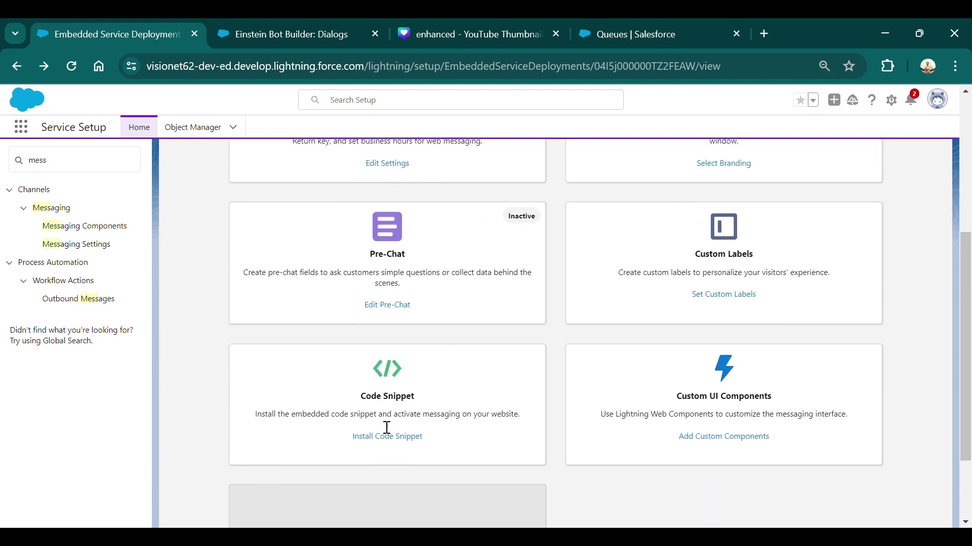
{"action": "left_click", "coordinate": [364, 437]}
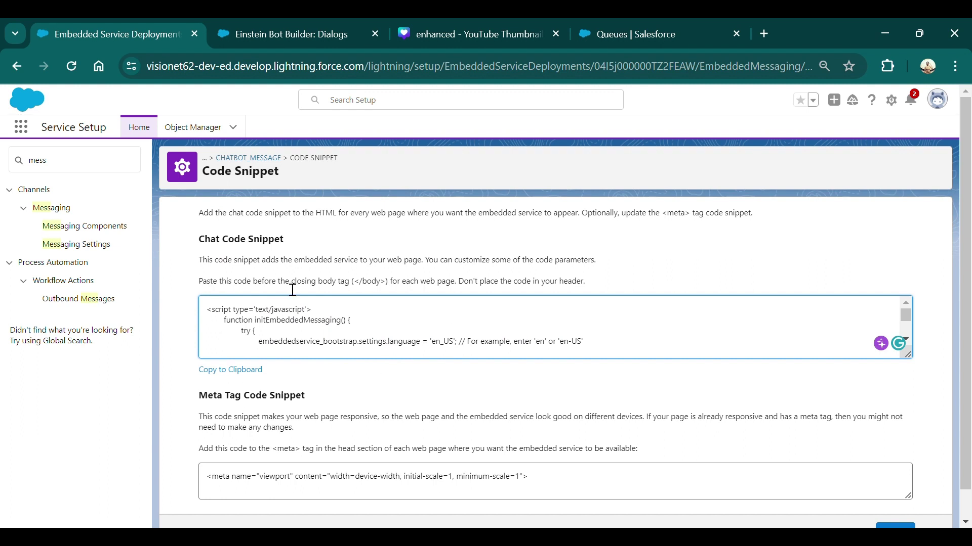
{"action": "left_click", "coordinate": [473, 338]}
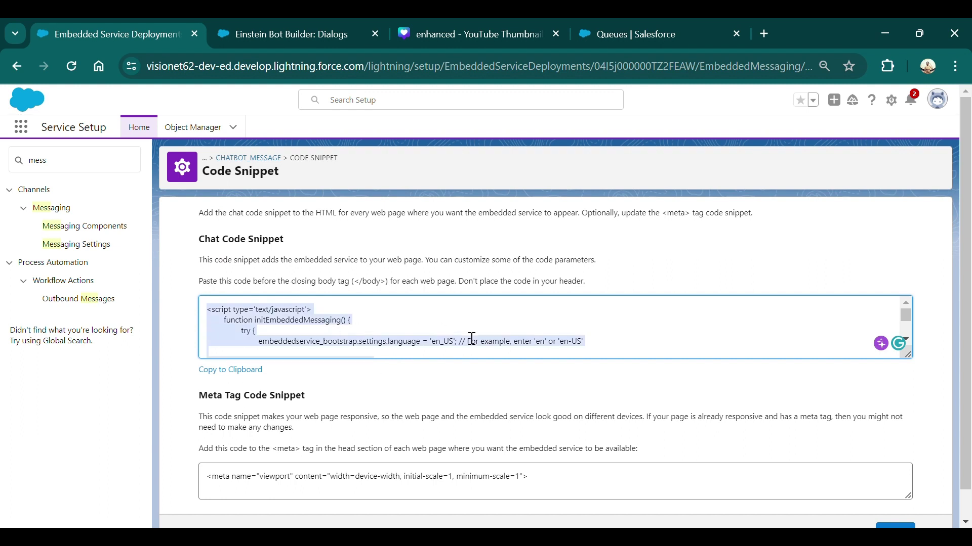
{"action": "left_click", "coordinate": [226, 371]}
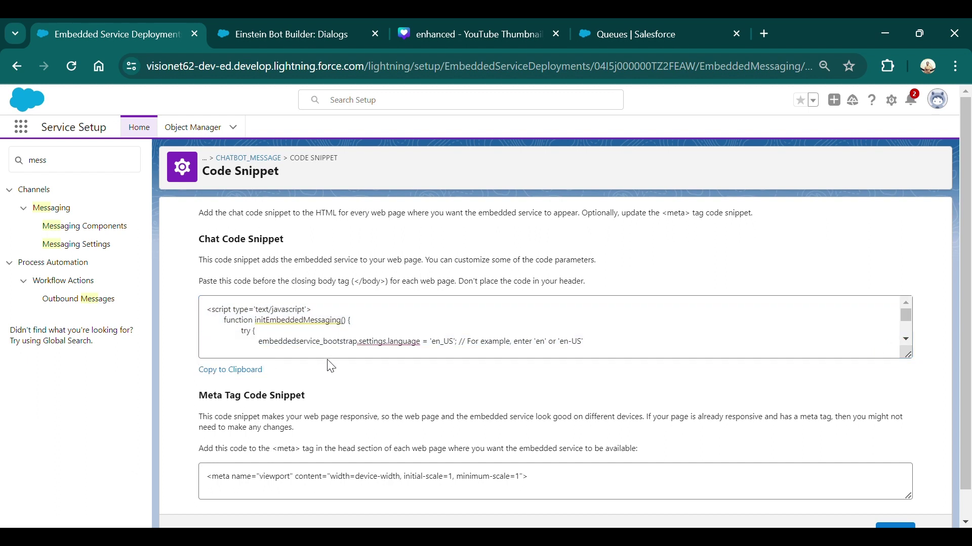
Step: Search Service Setup for "vis" to reach Visualforce Pages and start a new page labelled ChatBot Message
{"action": "left_click", "coordinate": [104, 167]}
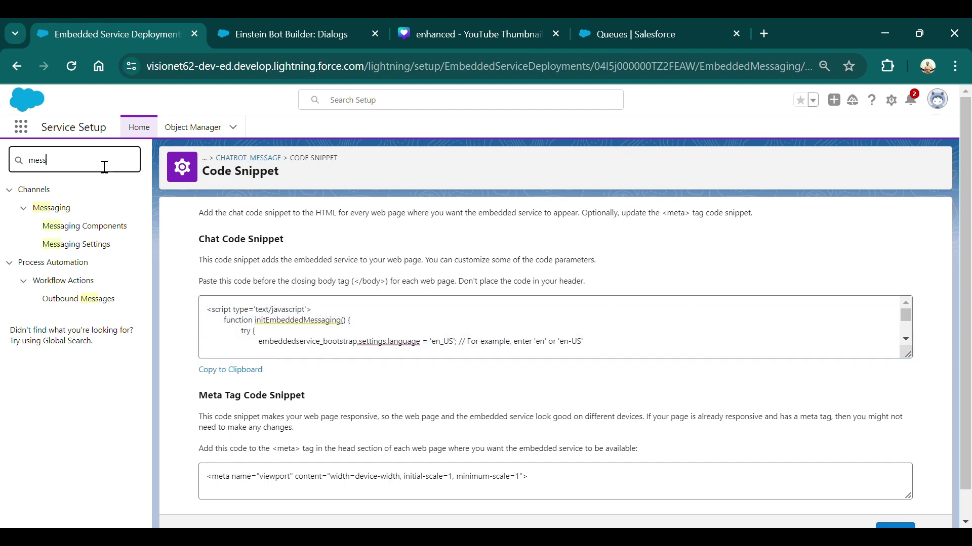
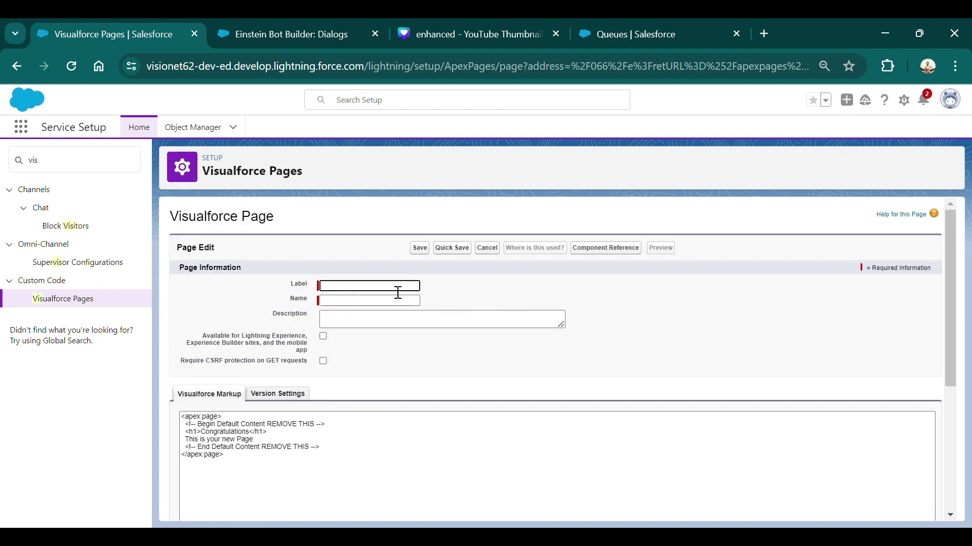
{"action": "type", "text": "Chat"}
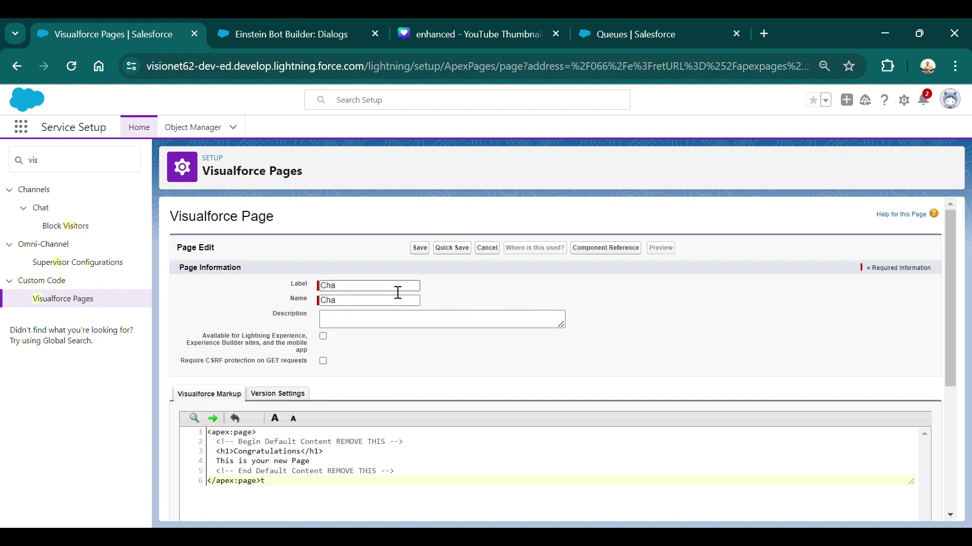
{"action": "type", "text": "t"}
{"action": "left_click", "coordinate": [362, 292]}
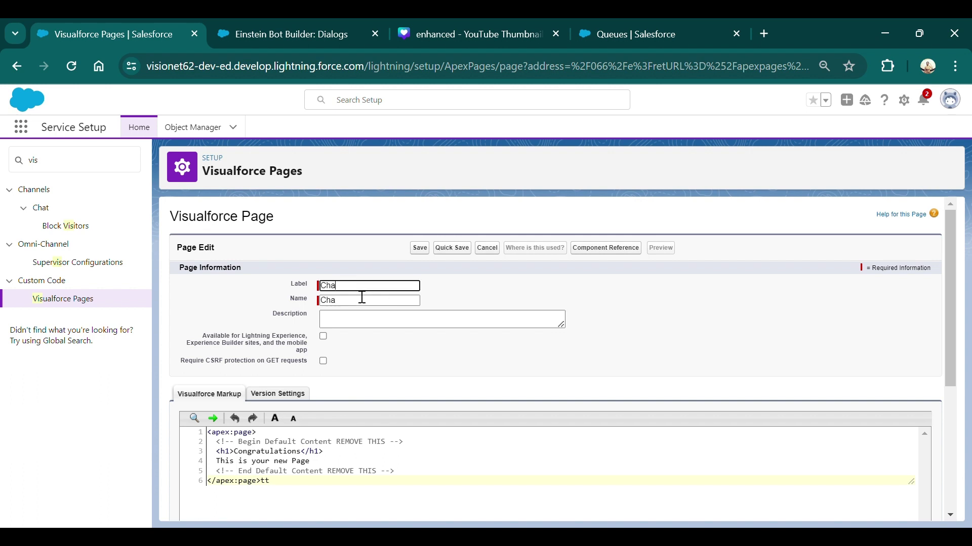
{"action": "type", "text": "tBot"}
{"action": "type", "text": " Measu"}
{"action": "key", "text": "BackSpace"}
{"action": "key", "text": "BackSpace"}
{"action": "type", "text": "ssage"}
Step: Replace the Visualforce page's Name with a copy of its label, ChatBot Message
{"action": "left_click", "coordinate": [369, 302]}
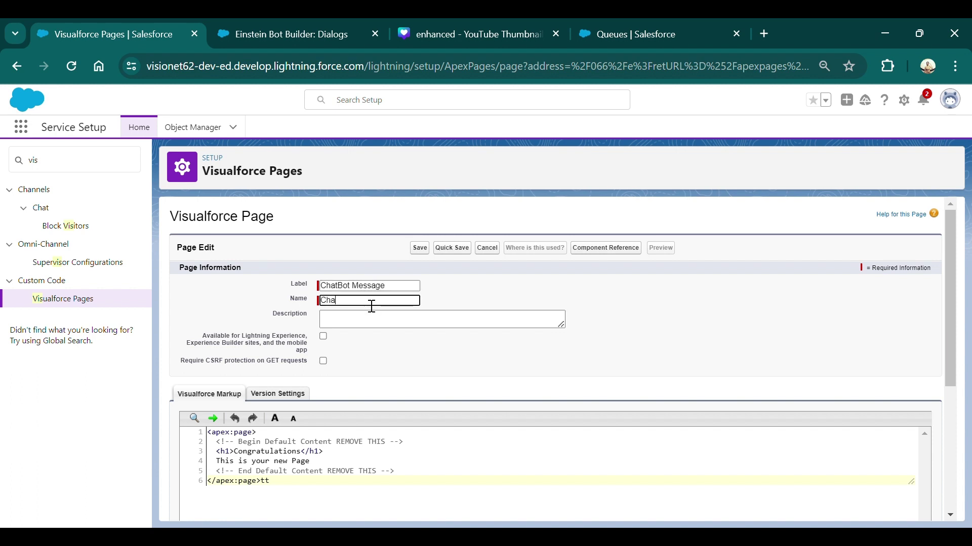
{"action": "double_click", "coordinate": [369, 304]}
{"action": "key", "text": "BackSpace"}
{"action": "triple_click", "coordinate": [377, 286]}
{"action": "key", "text": "ctrl+c"}
{"action": "left_click", "coordinate": [394, 300]}
{"action": "key", "text": "ctrl+v"}
Step: Insert the chat code snippet below the default content in the Visualforce markup and try to save the page
{"action": "scroll", "coordinate": [405, 344], "scroll_direction": "down", "scroll_amount": 2}
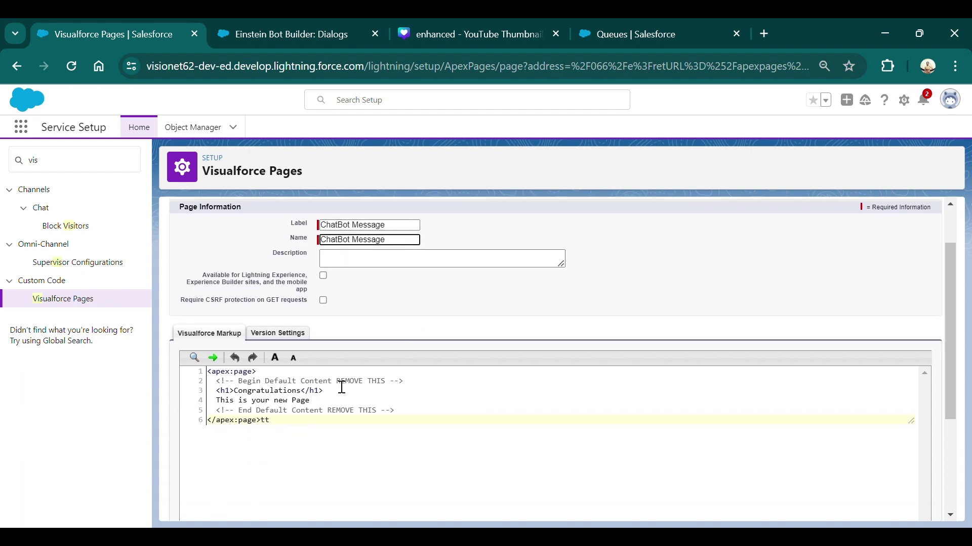
{"action": "left_click", "coordinate": [407, 400]}
{"action": "key", "text": "Return"}
{"action": "key", "text": "Return"}
{"action": "key", "text": "ctrl+v"}
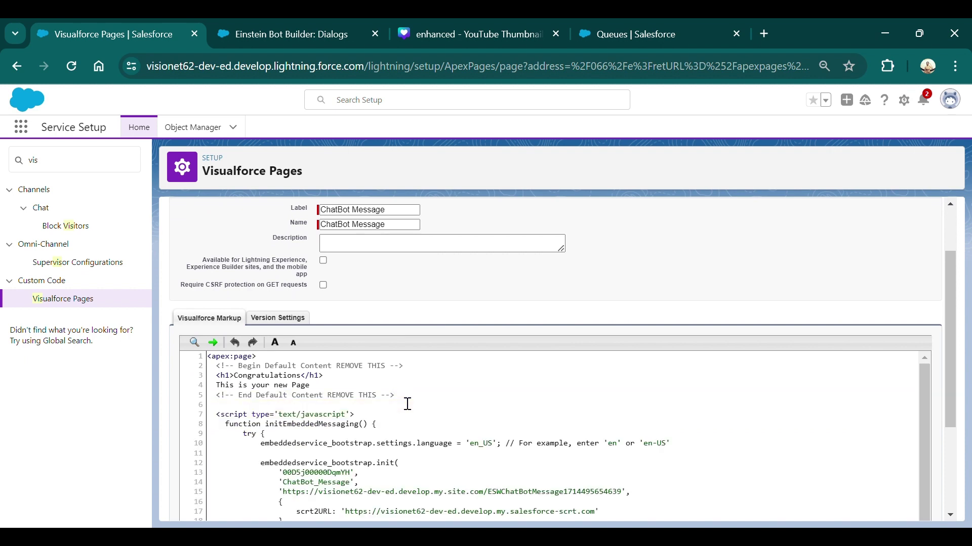
{"action": "scroll", "coordinate": [512, 428], "scroll_direction": "down", "scroll_amount": 3}
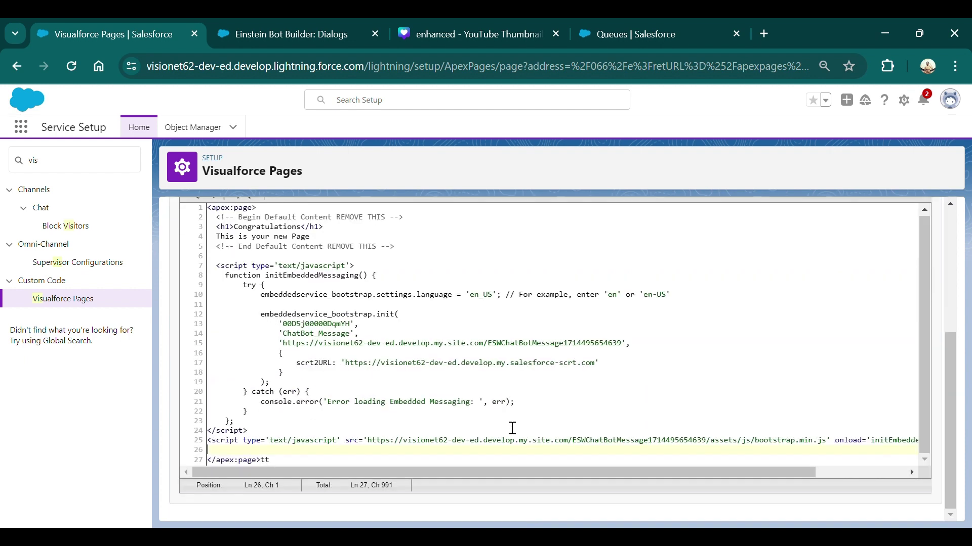
{"action": "scroll", "coordinate": [513, 428], "scroll_direction": "up", "scroll_amount": 5}
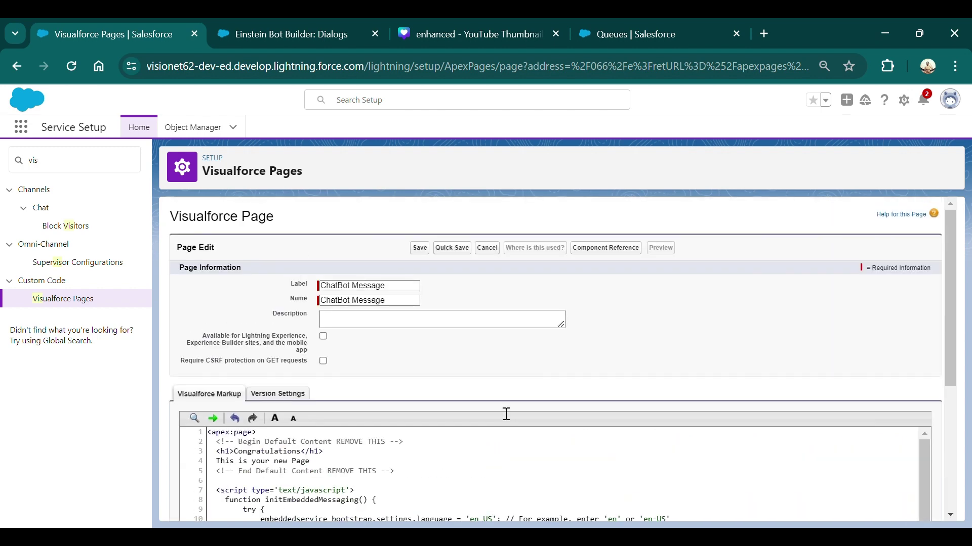
{"action": "left_click", "coordinate": [424, 251]}
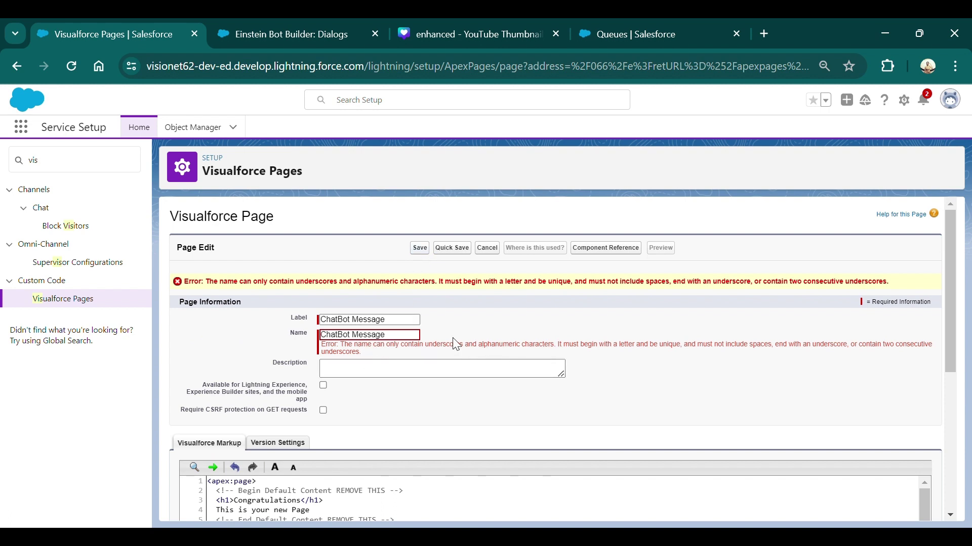
Step: Correct the Visualforce page's Name to ChatBot_Message and try to save again
{"action": "left_click", "coordinate": [361, 339]}
{"action": "key", "text": "BackSpace"}
{"action": "type", "text": "_"}
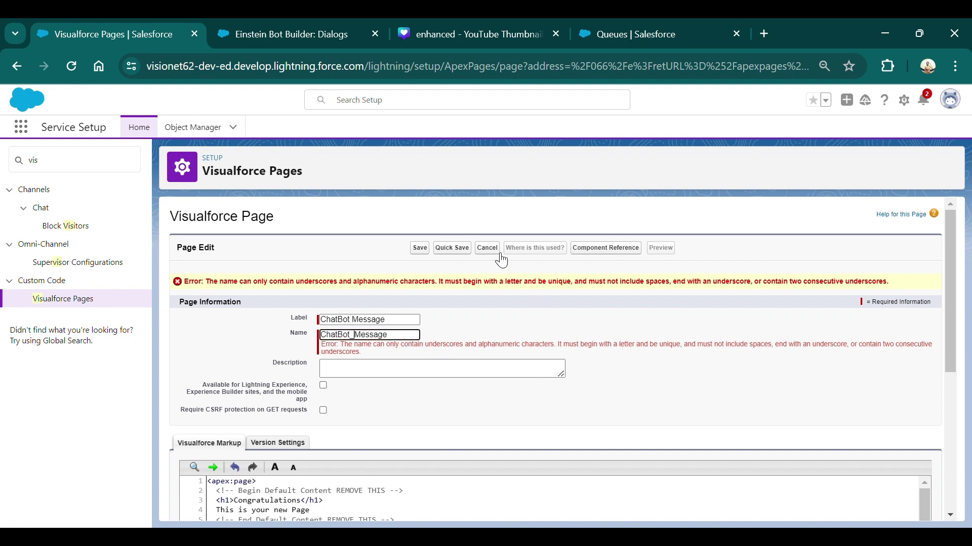
{"action": "left_click", "coordinate": [420, 248]}
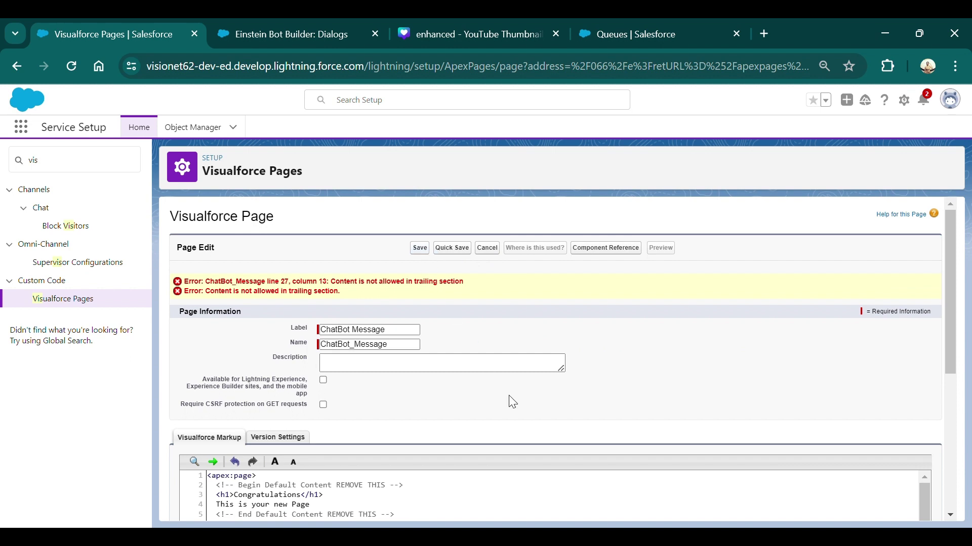
Step: Delete the stray "tt" after the closing apex:page tag in the markup and save the Visualforce page
{"action": "scroll", "coordinate": [512, 401], "scroll_direction": "down", "scroll_amount": 1}
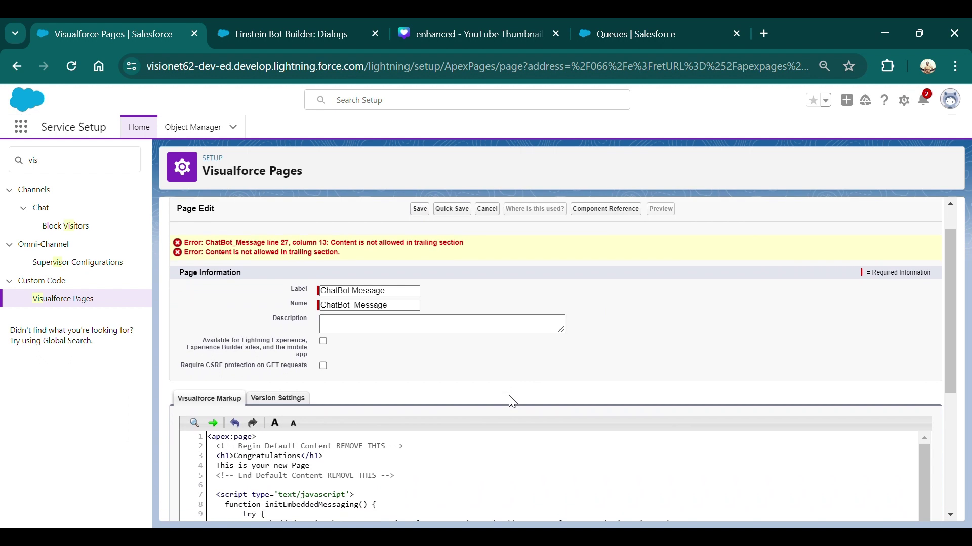
{"action": "scroll", "coordinate": [512, 401], "scroll_direction": "down", "scroll_amount": 4}
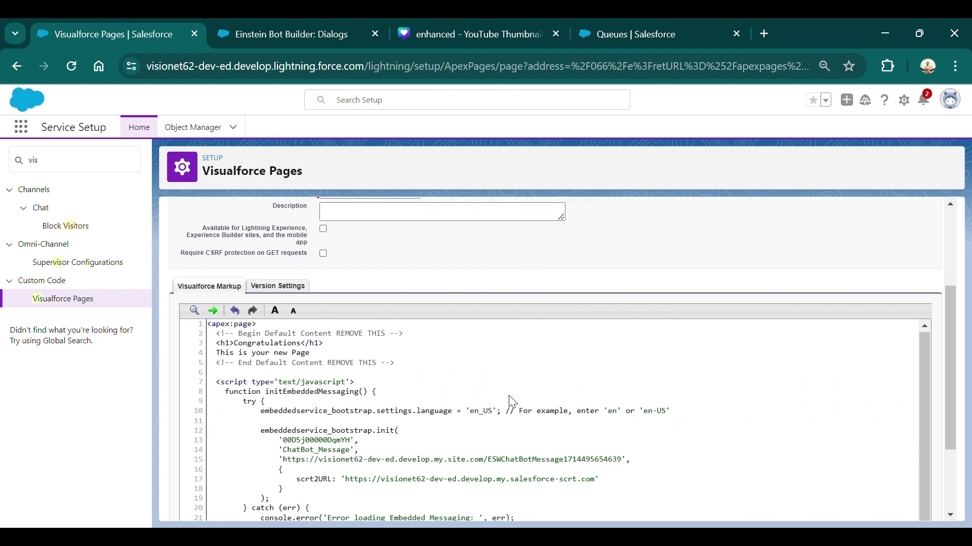
{"action": "scroll", "coordinate": [513, 402], "scroll_direction": "down", "scroll_amount": 1}
{"action": "scroll", "coordinate": [512, 401], "scroll_direction": "down", "scroll_amount": 2}
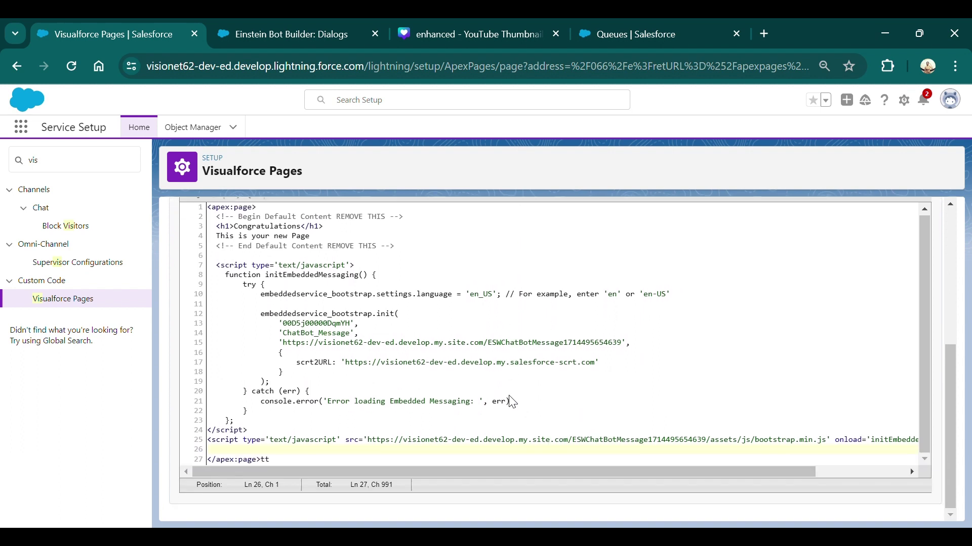
{"action": "left_click", "coordinate": [294, 465]}
{"action": "key", "text": "BackSpace"}
{"action": "key", "text": "BackSpace"}
{"action": "scroll", "coordinate": [455, 386], "scroll_direction": "up", "scroll_amount": 5}
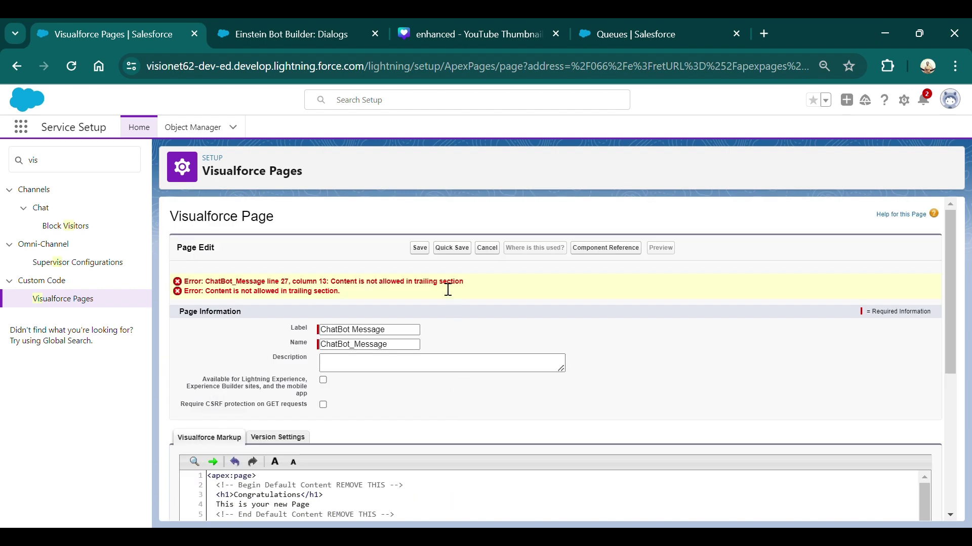
{"action": "left_click", "coordinate": [420, 248]}
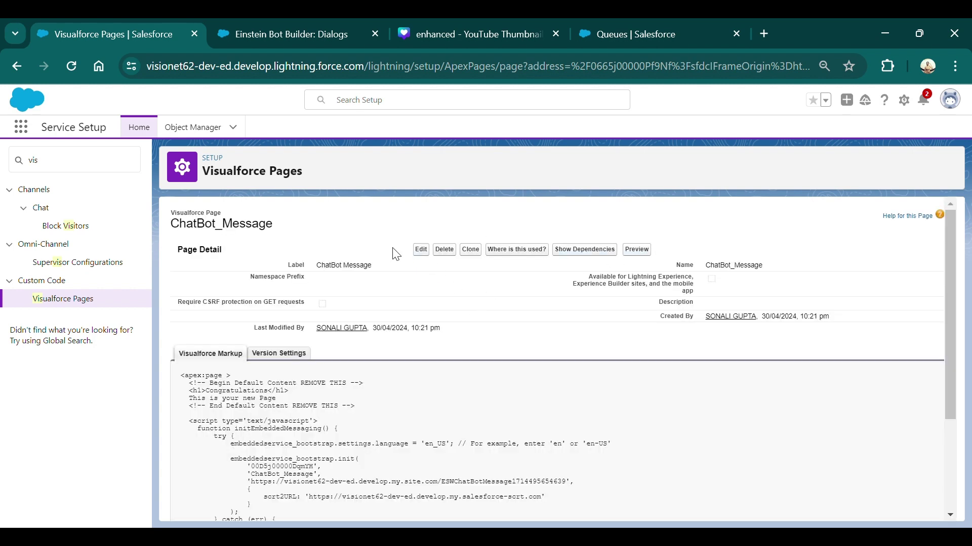
Step: Switch to the Einstein Bot Builder, go to the bot's Overview and start adding the Route to Customer Service Bot flow to a channel
{"action": "left_click", "coordinate": [308, 34]}
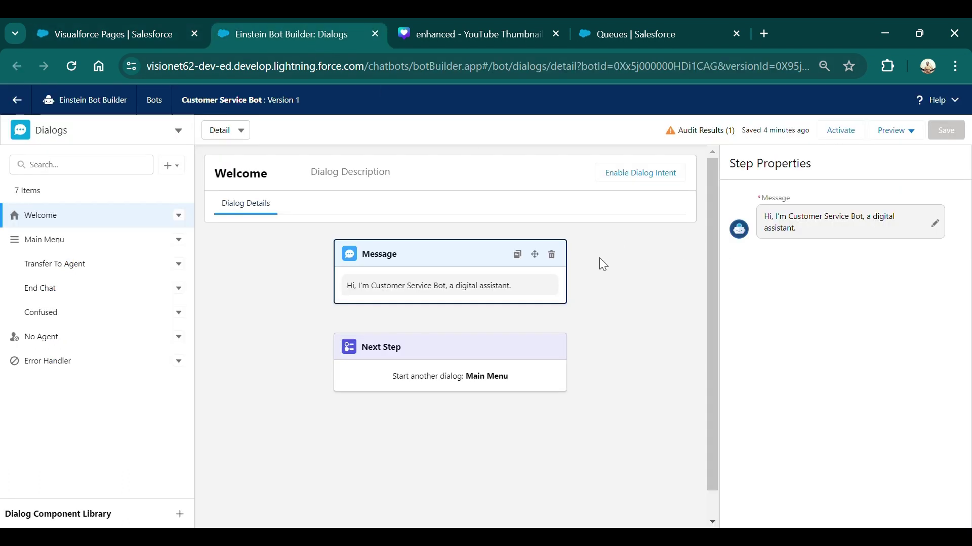
{"action": "mouse_move", "coordinate": [697, 135]}
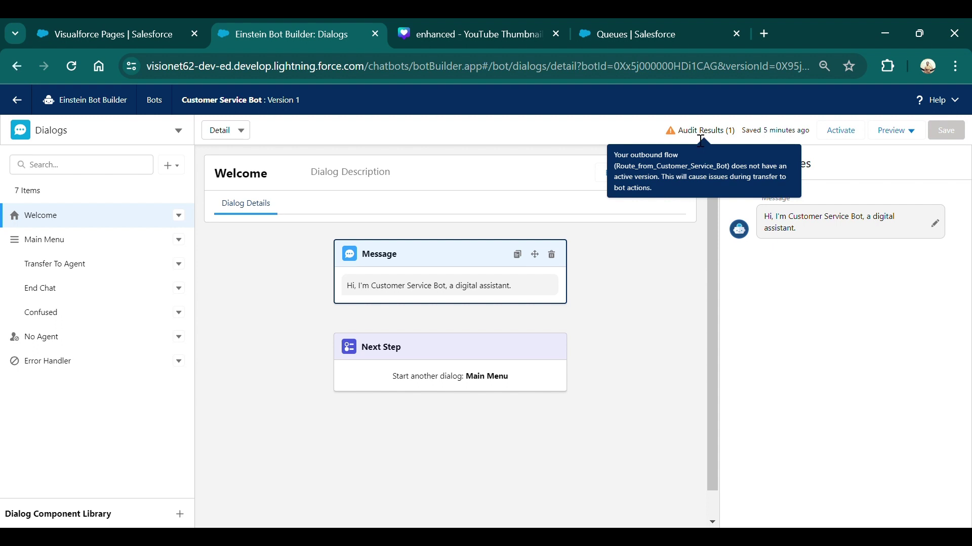
{"action": "left_click", "coordinate": [171, 136]}
{"action": "left_click", "coordinate": [102, 169]}
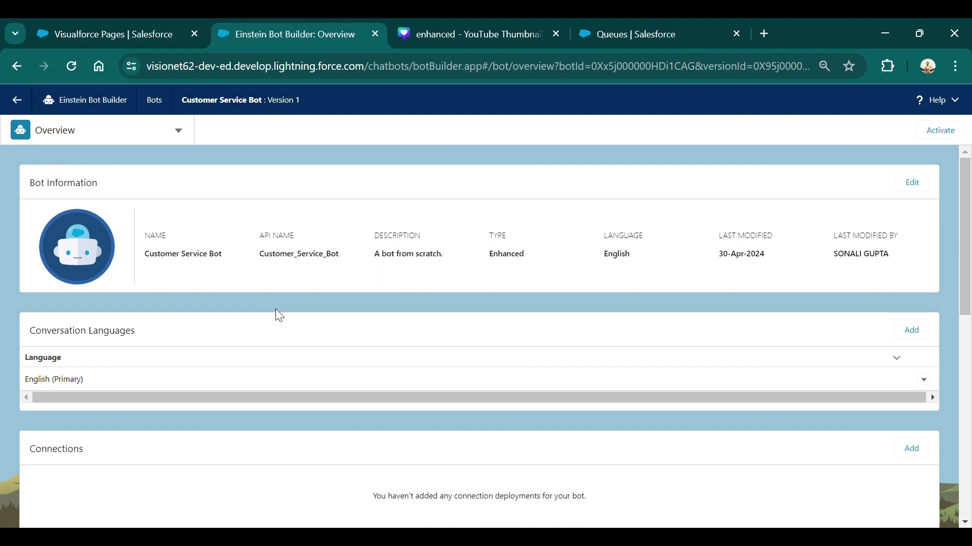
{"action": "scroll", "coordinate": [275, 309], "scroll_direction": "down", "scroll_amount": 5}
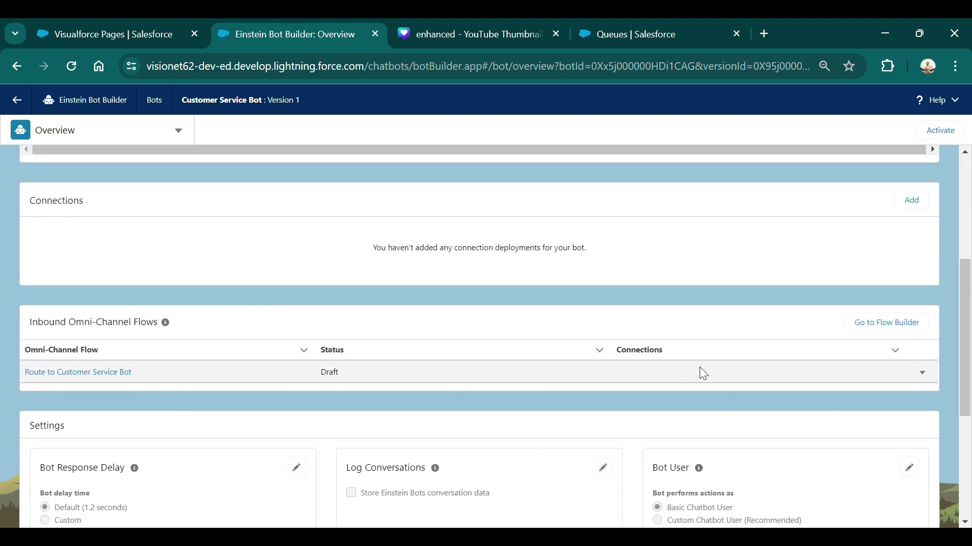
{"action": "left_click", "coordinate": [904, 375]}
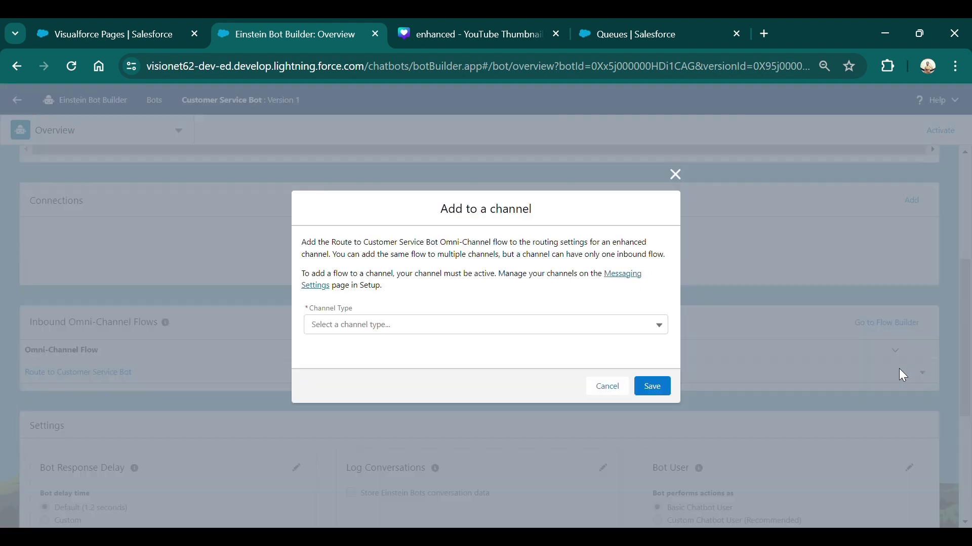
Step: Add the inbound flow to the Embedded Messaging channel ChatBot Message with ChatBot_messaging_queue as the fallback queue, and save
{"action": "left_click", "coordinate": [608, 334]}
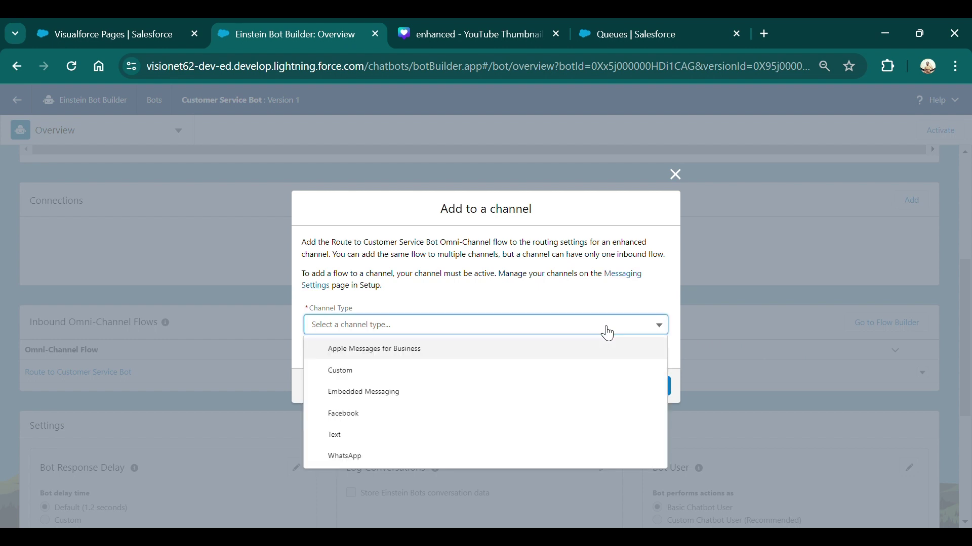
{"action": "left_click", "coordinate": [426, 392]}
{"action": "left_click", "coordinate": [395, 356]}
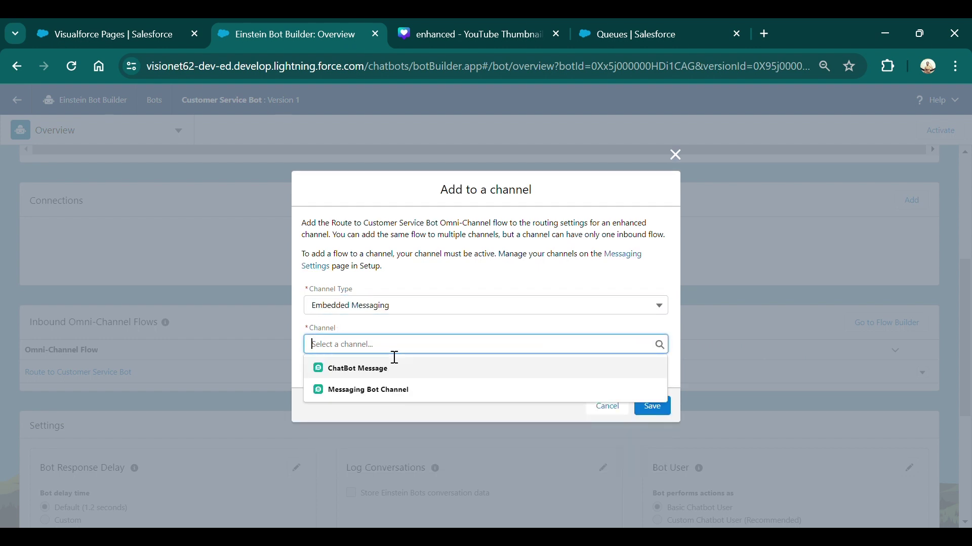
{"action": "left_click", "coordinate": [410, 373]}
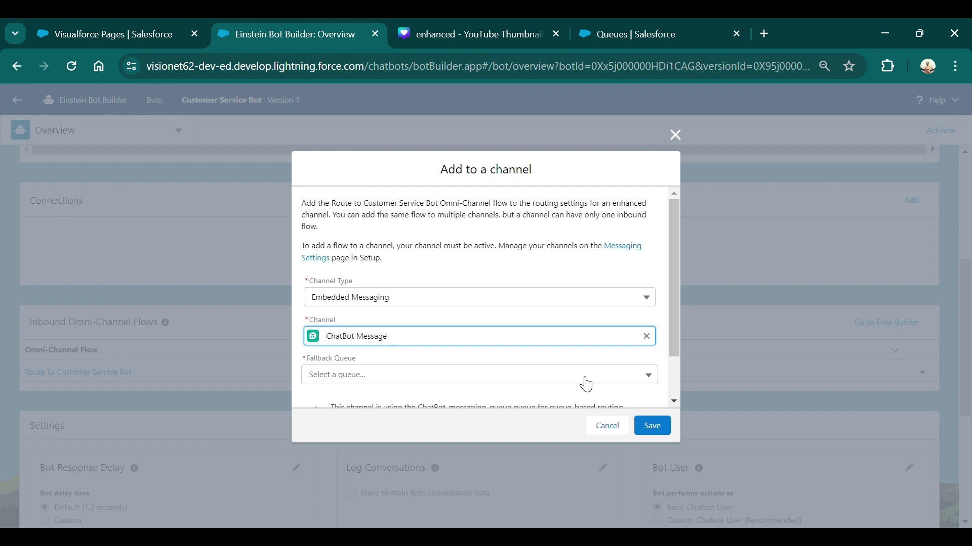
{"action": "left_click", "coordinate": [535, 380]}
{"action": "scroll", "coordinate": [506, 367], "scroll_direction": "down", "scroll_amount": 1}
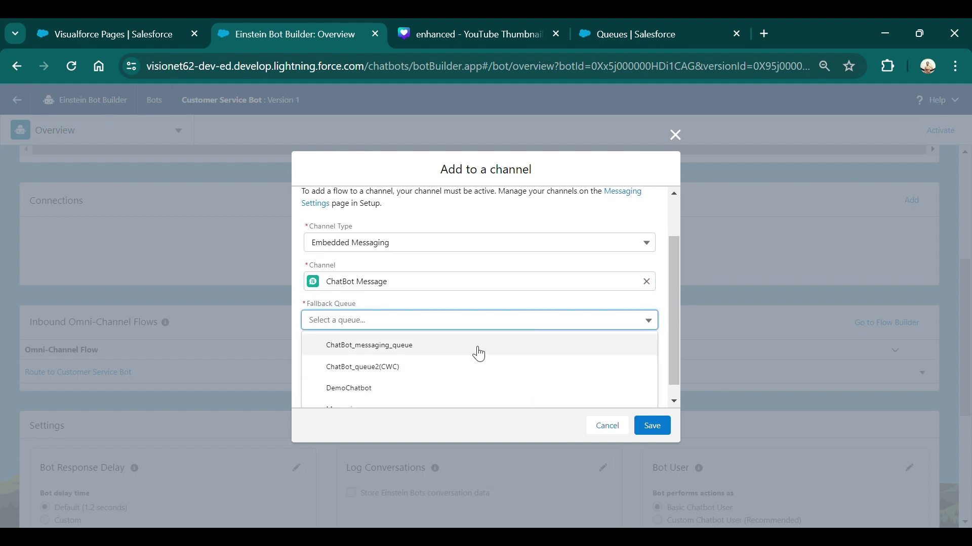
{"action": "left_click", "coordinate": [475, 353]}
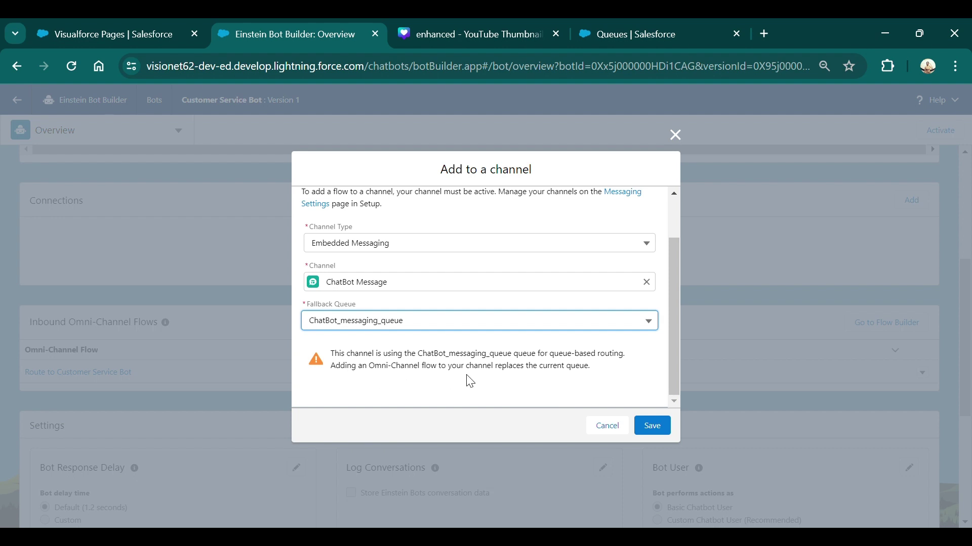
{"action": "left_click", "coordinate": [651, 428]}
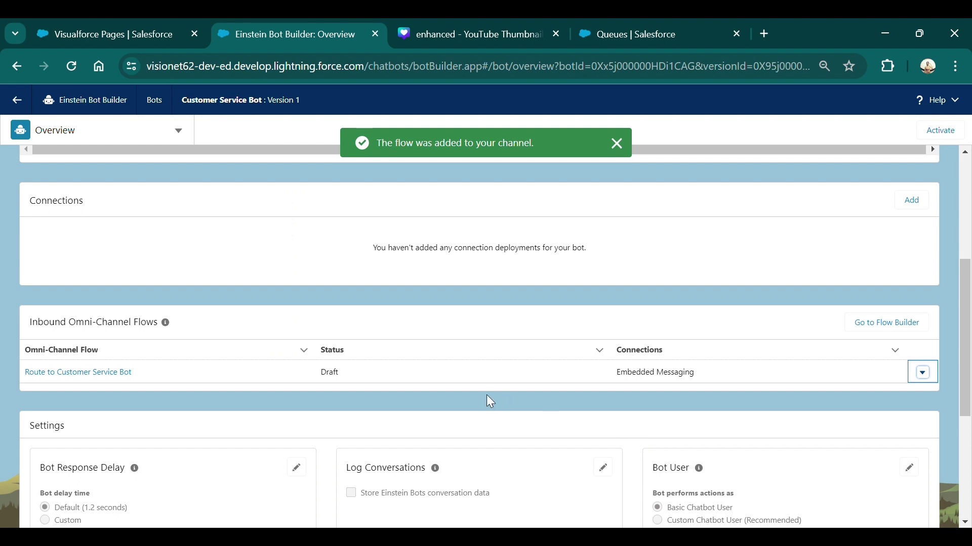
Step: Change the Bot User setting to Custom Chatbot User and choose the administrator's own user account
{"action": "scroll", "coordinate": [487, 396], "scroll_direction": "down", "scroll_amount": 5}
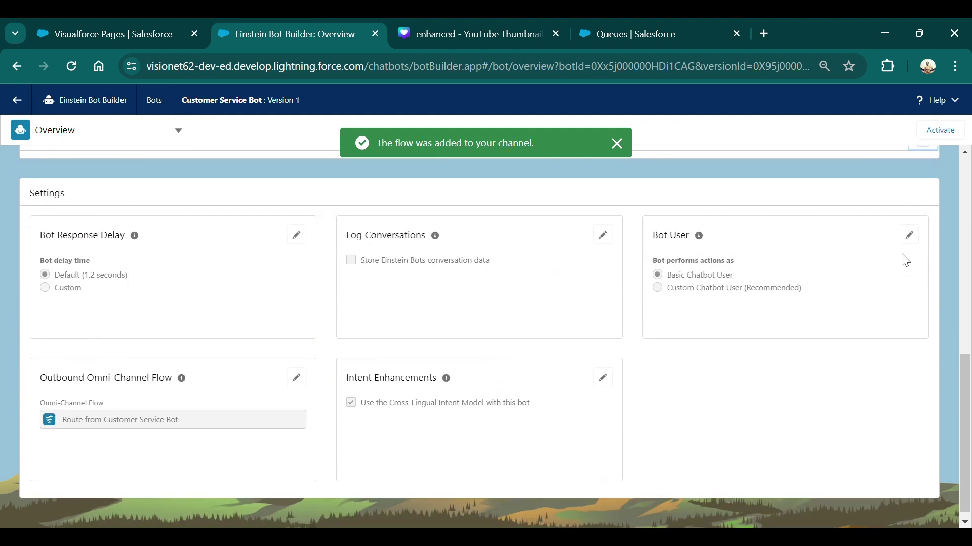
{"action": "left_click", "coordinate": [909, 239]}
{"action": "left_click", "coordinate": [728, 290]}
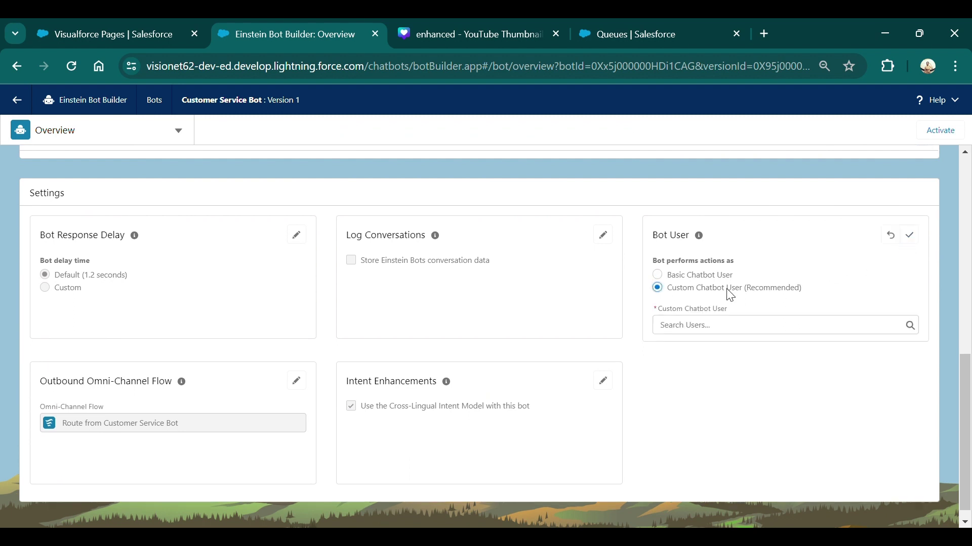
{"action": "left_click", "coordinate": [732, 329]}
{"action": "type", "text": "sona"}
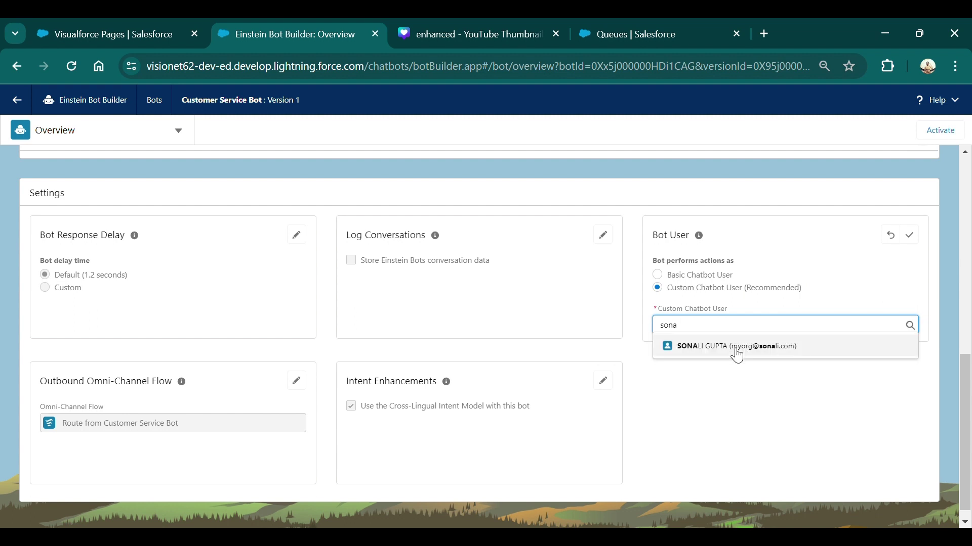
{"action": "left_click", "coordinate": [738, 356]}
{"action": "scroll", "coordinate": [666, 358], "scroll_direction": "down", "scroll_amount": 1}
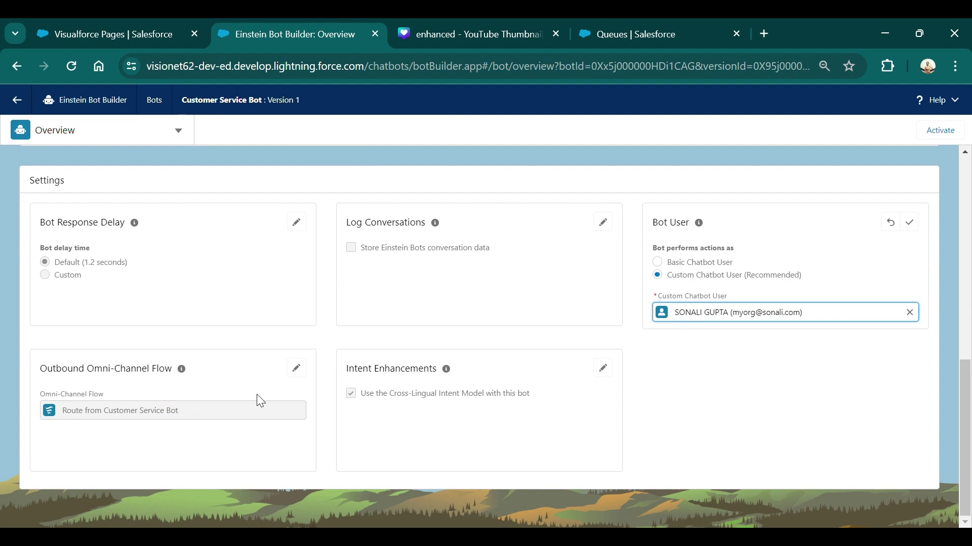
Step: Activate the Customer Service Bot and return to its Dialogs page to check the audit results
{"action": "scroll", "coordinate": [256, 396], "scroll_direction": "up", "scroll_amount": 10}
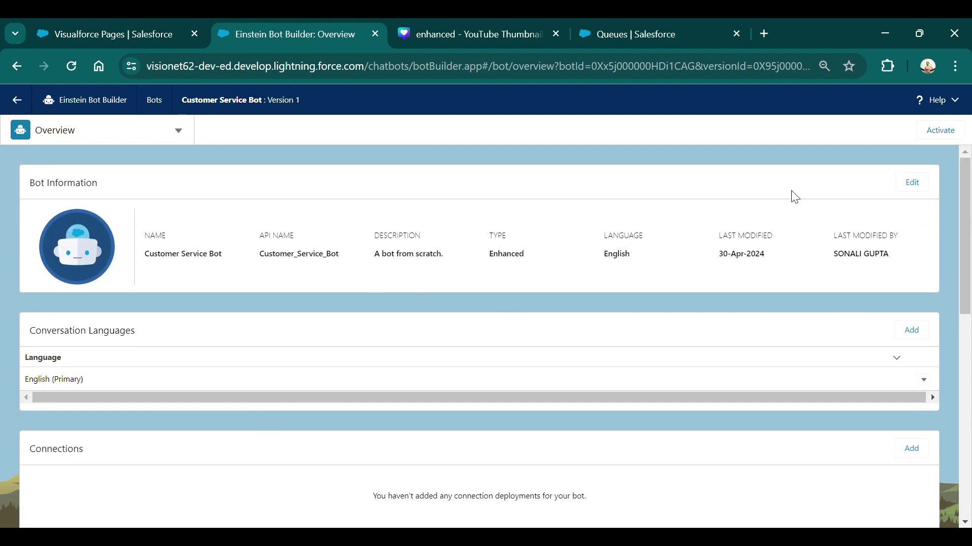
{"action": "left_click", "coordinate": [953, 141]}
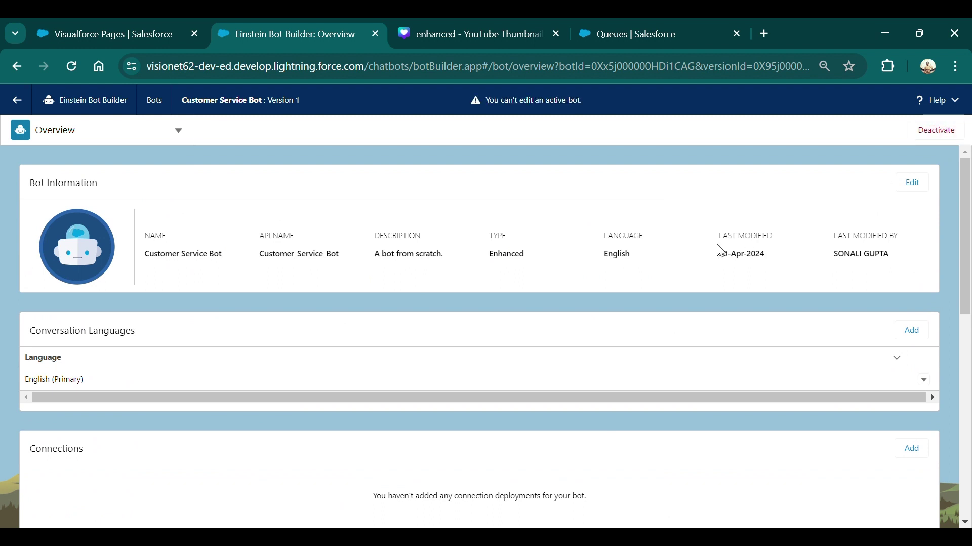
{"action": "left_click", "coordinate": [101, 136]}
{"action": "left_click", "coordinate": [74, 181]}
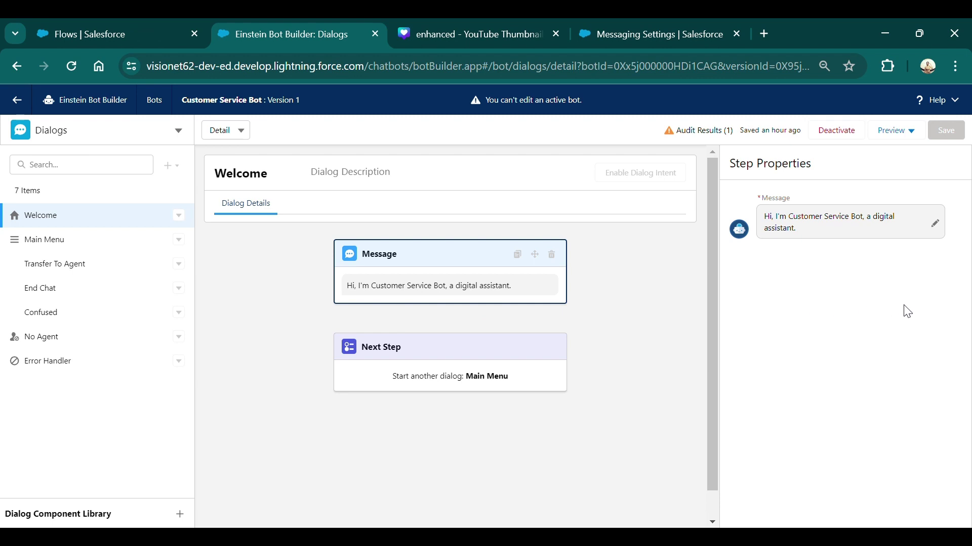
{"action": "mouse_move", "coordinate": [687, 143]}
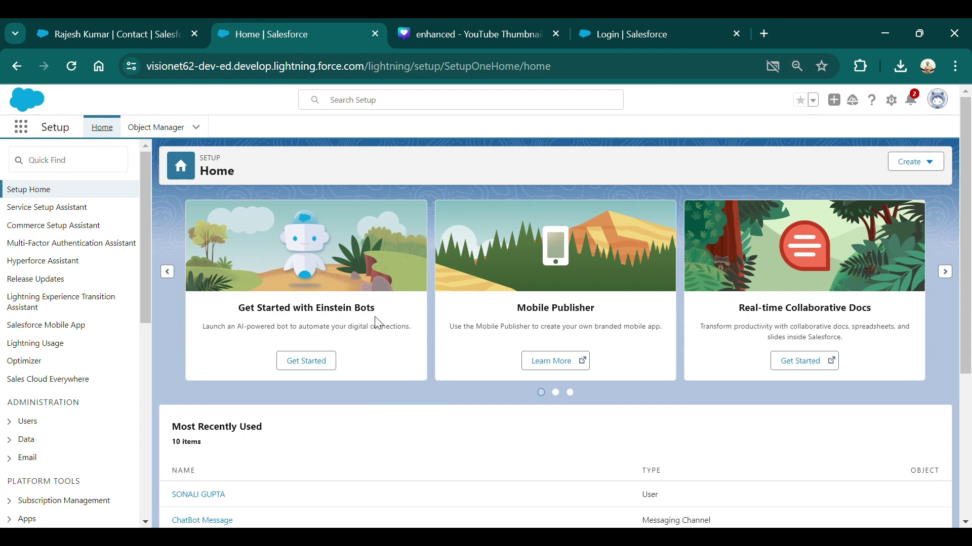
Step: Find flows in Setup and open the list of all flow definitions
{"action": "left_click", "coordinate": [77, 165]}
{"action": "type", "text": "t"}
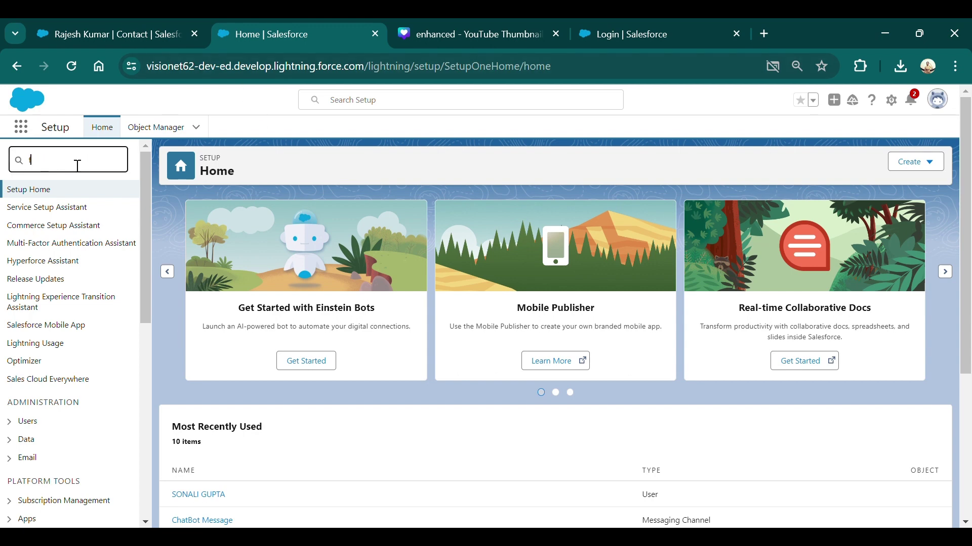
{"action": "type", "text": "lows"}
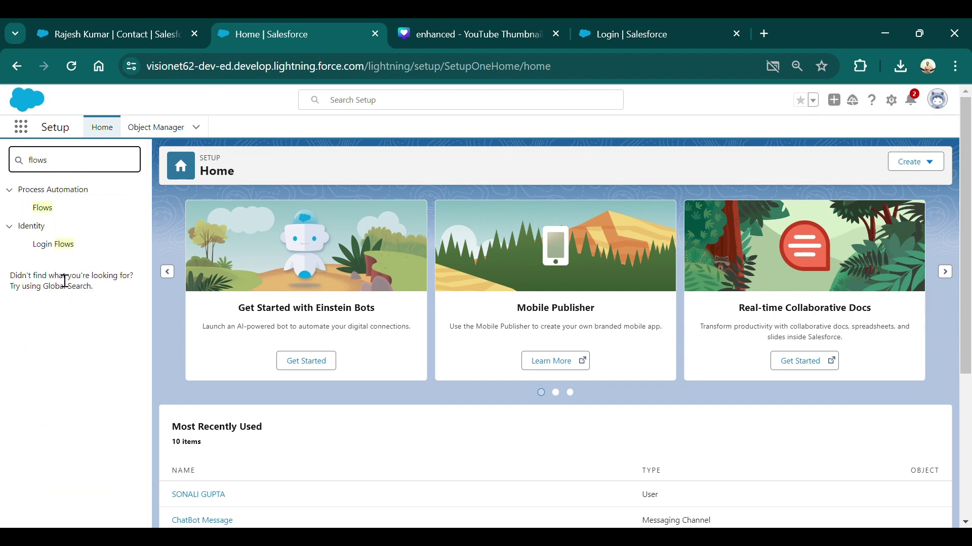
{"action": "left_click", "coordinate": [45, 209]}
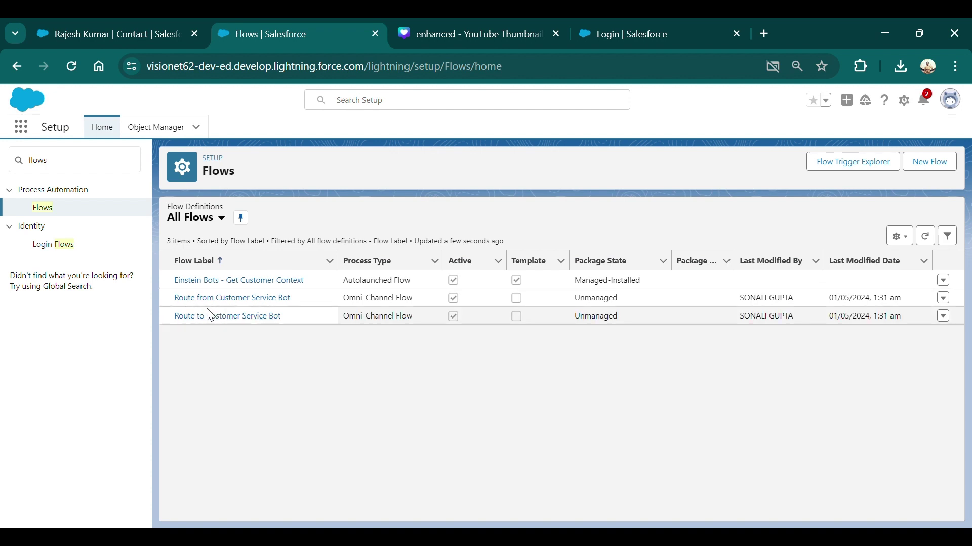
Step: In the Route to Customer Service Bot flow, reselect ChatBot_messaging_queue as the Route Work element's fallback queue and return to the flow list without saving
{"action": "left_click", "coordinate": [255, 317]}
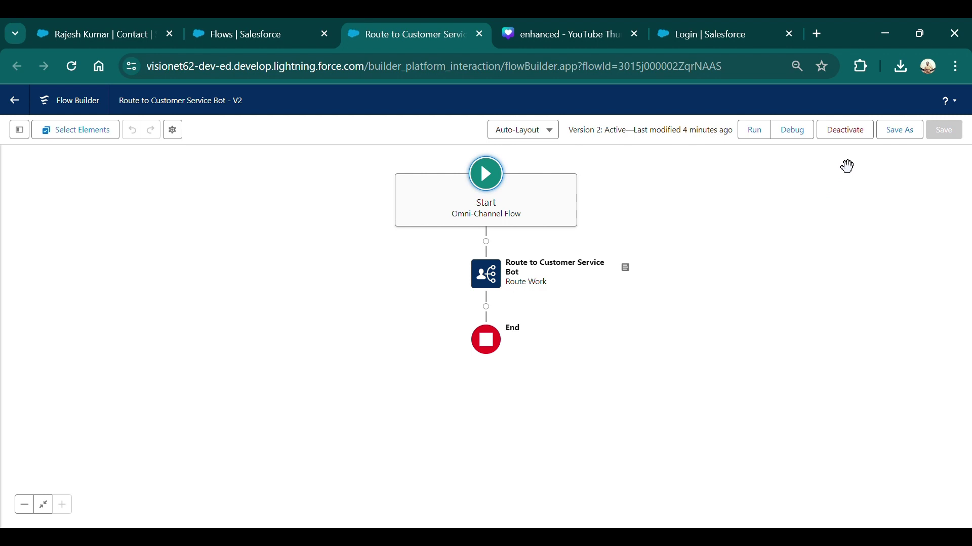
{"action": "left_click", "coordinate": [492, 285]}
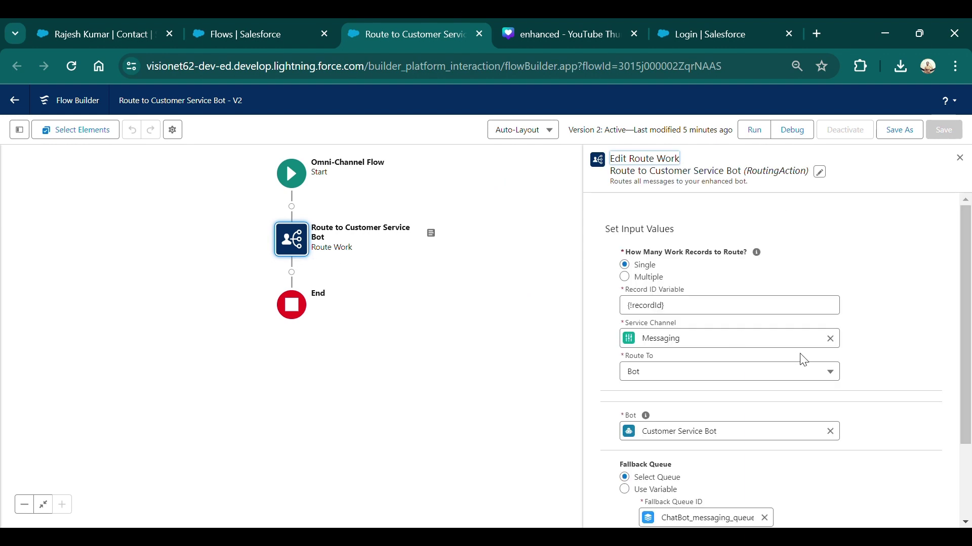
{"action": "scroll", "coordinate": [800, 357], "scroll_direction": "down", "scroll_amount": 2}
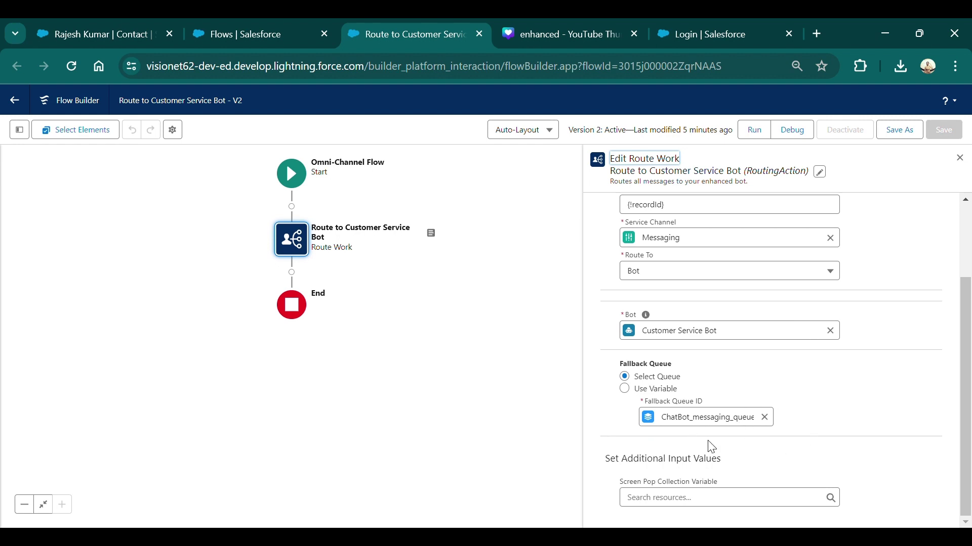
{"action": "left_click", "coordinate": [764, 417]}
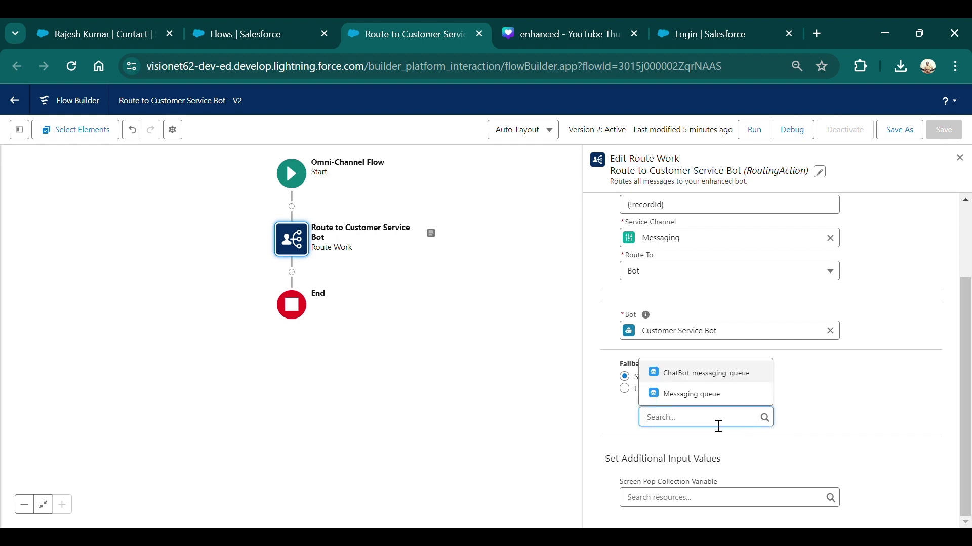
{"action": "left_click", "coordinate": [715, 378]}
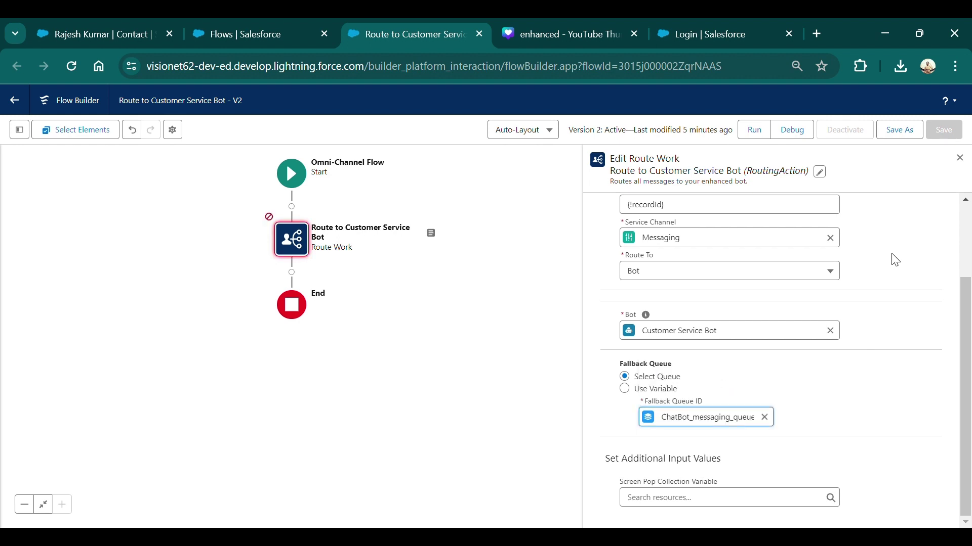
{"action": "left_click", "coordinate": [959, 157]}
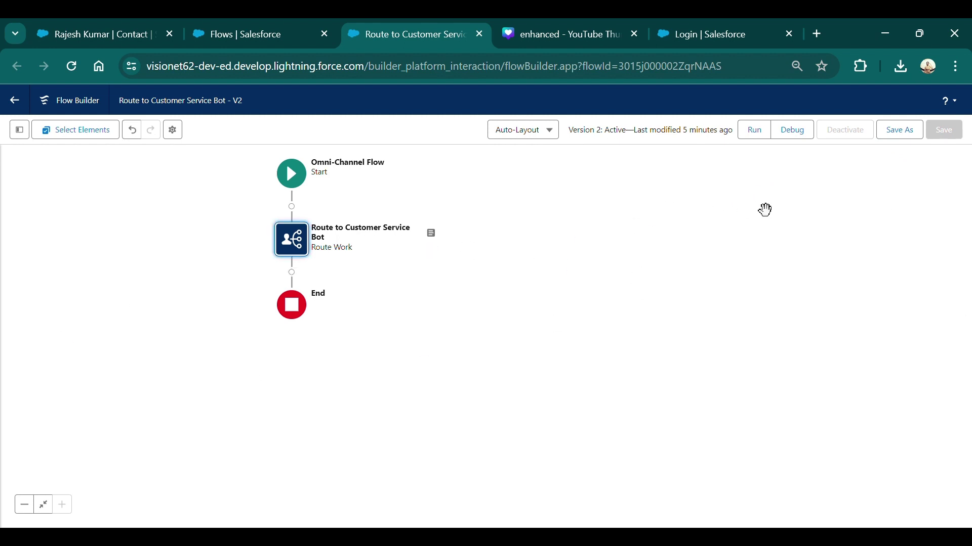
{"action": "left_click", "coordinate": [17, 102]}
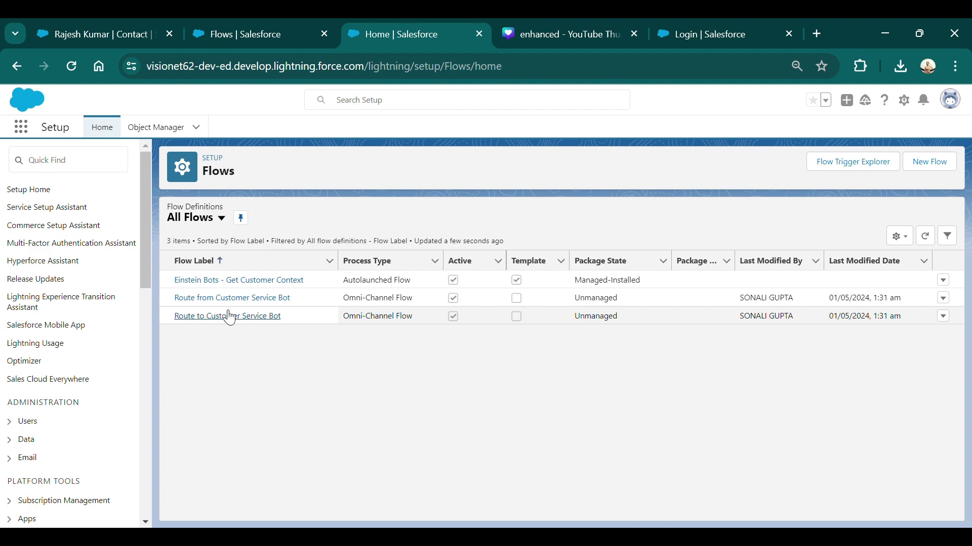
Step: In the Route from Customer Service Bot flow, set the Route Work element's queue to ChatBot_messaging_queue and save as a new version
{"action": "double_click", "coordinate": [223, 299]}
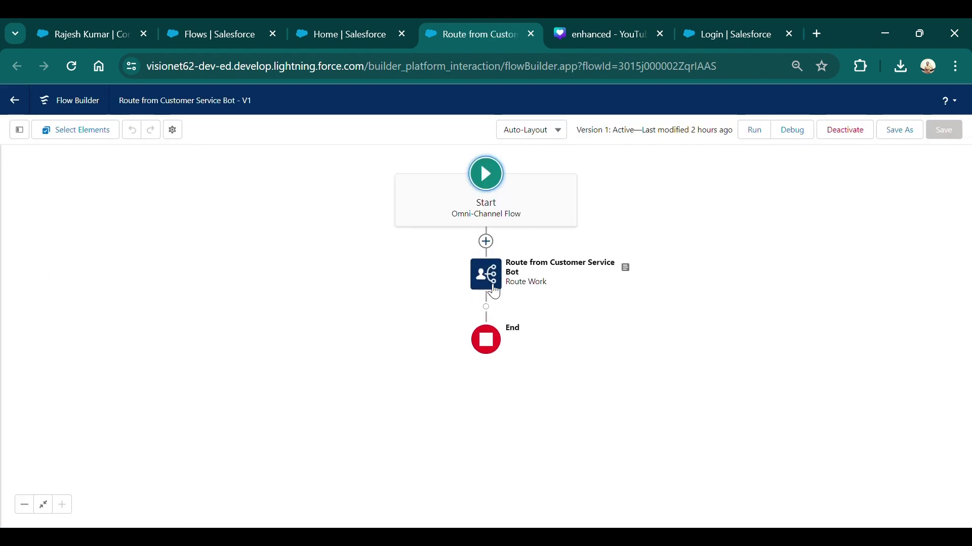
{"action": "double_click", "coordinate": [493, 289]}
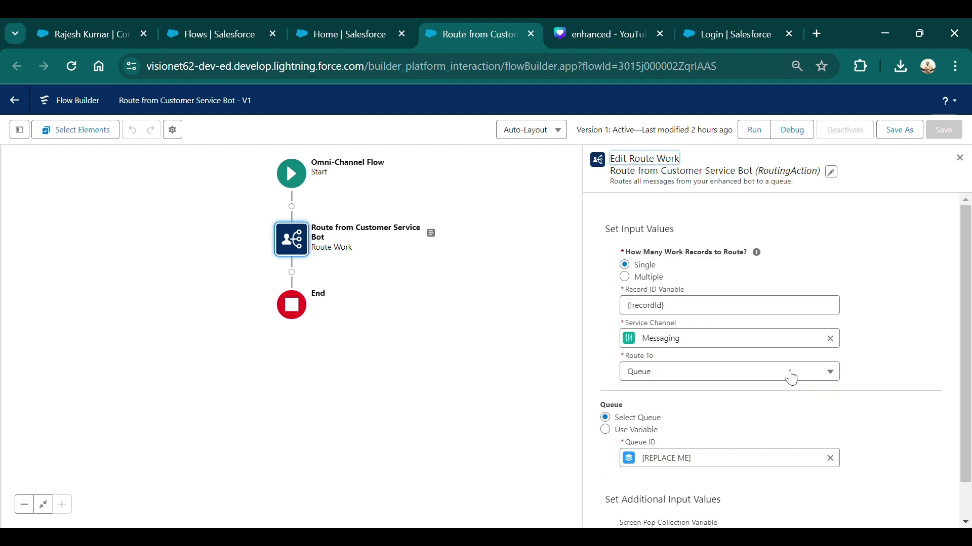
{"action": "scroll", "coordinate": [791, 377], "scroll_direction": "down", "scroll_amount": 1}
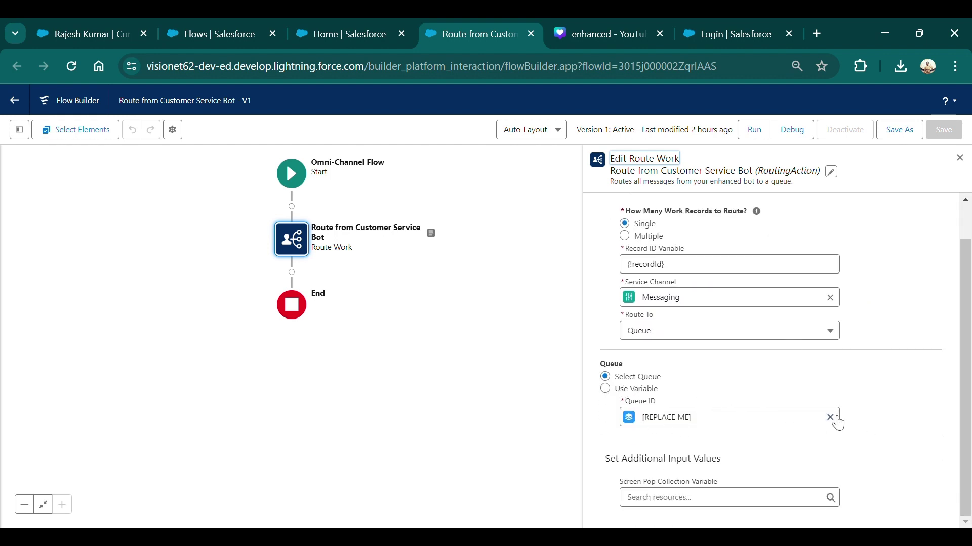
{"action": "left_click", "coordinate": [739, 425]}
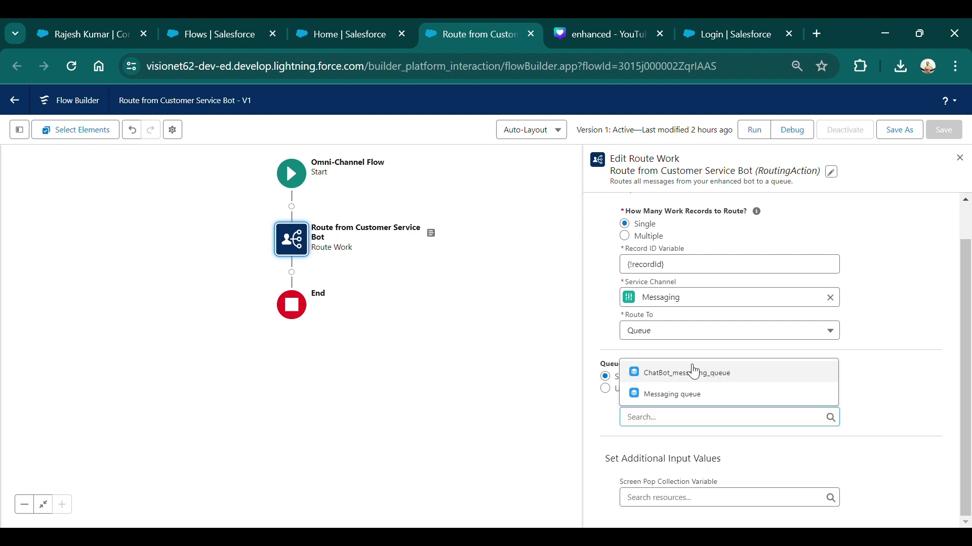
{"action": "left_click", "coordinate": [690, 372]}
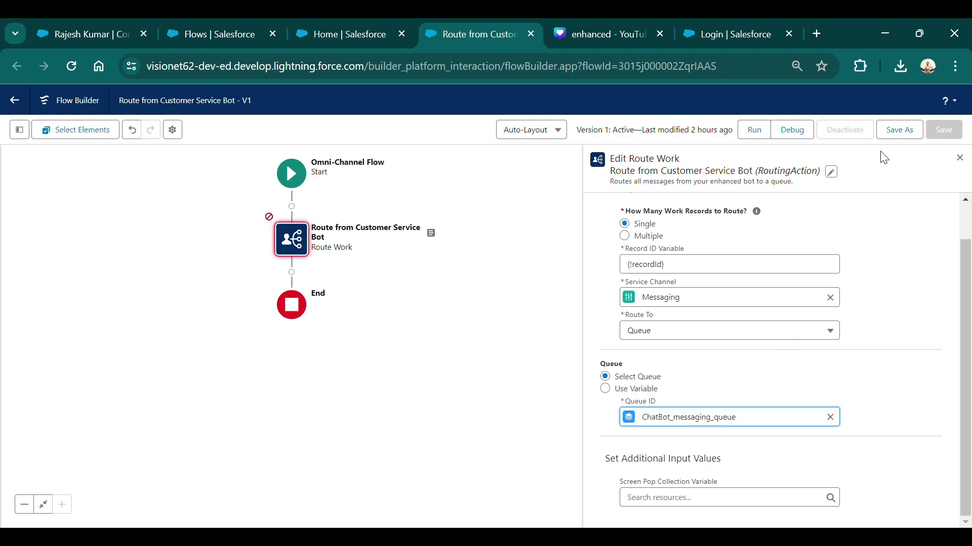
{"action": "left_click", "coordinate": [901, 141]}
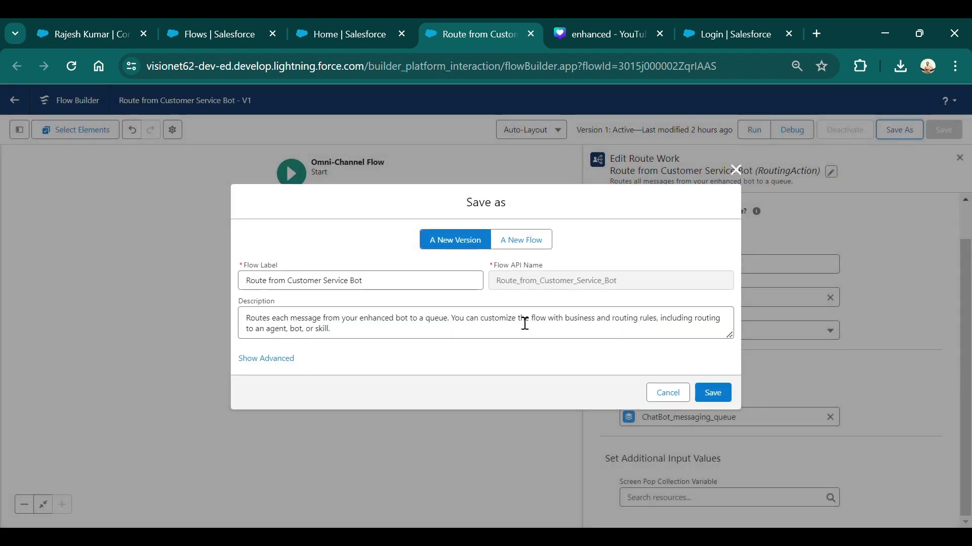
{"action": "left_click", "coordinate": [719, 398]}
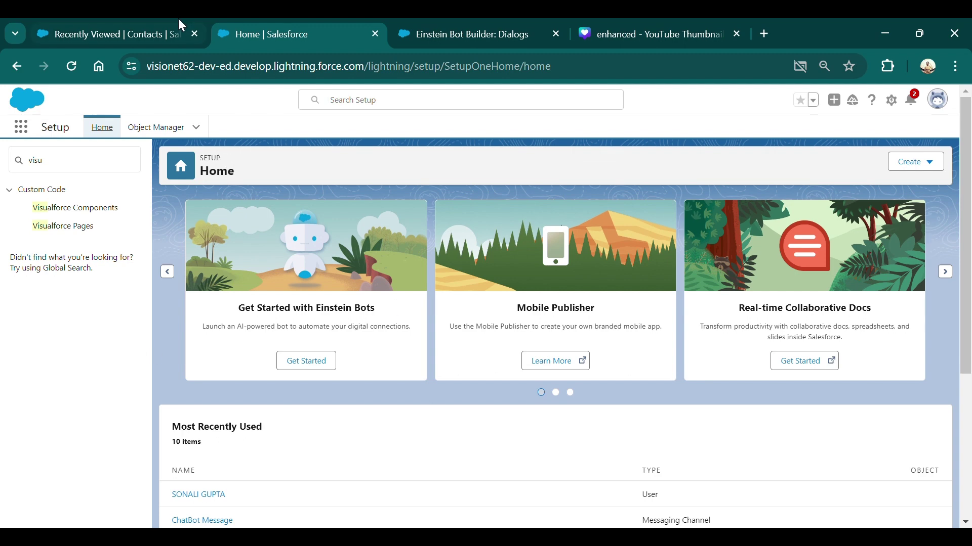
Step: Find Messaging Settings in Setup and open the ChatBot Message channel to review its Omni-Channel routing
{"action": "left_click", "coordinate": [109, 156]}
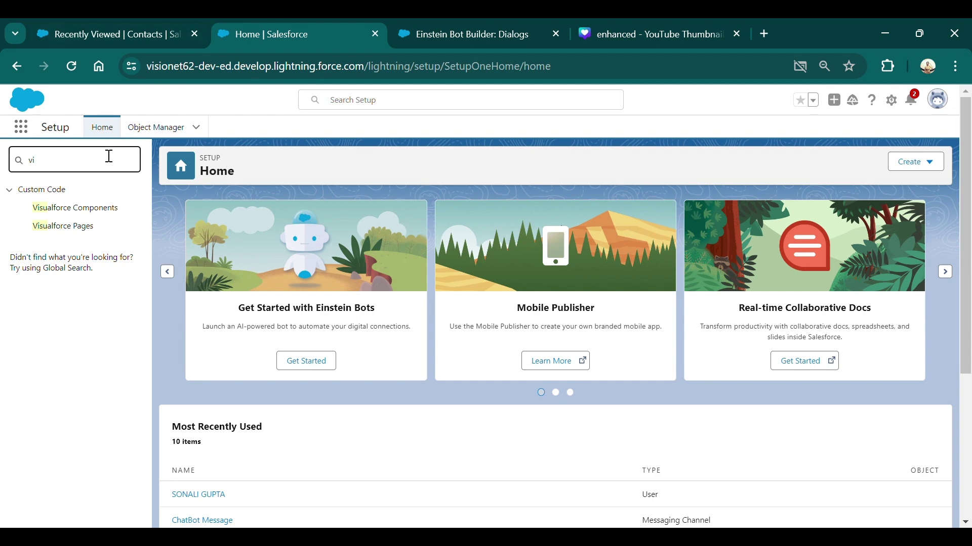
{"action": "key", "text": "BackSpace"}
{"action": "type", "text": "mess"}
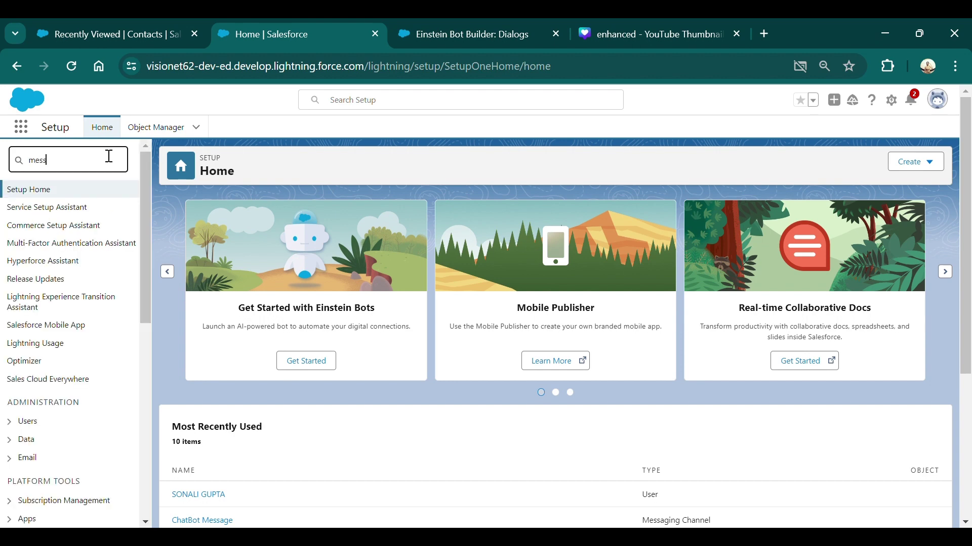
{"action": "left_click", "coordinate": [86, 311]}
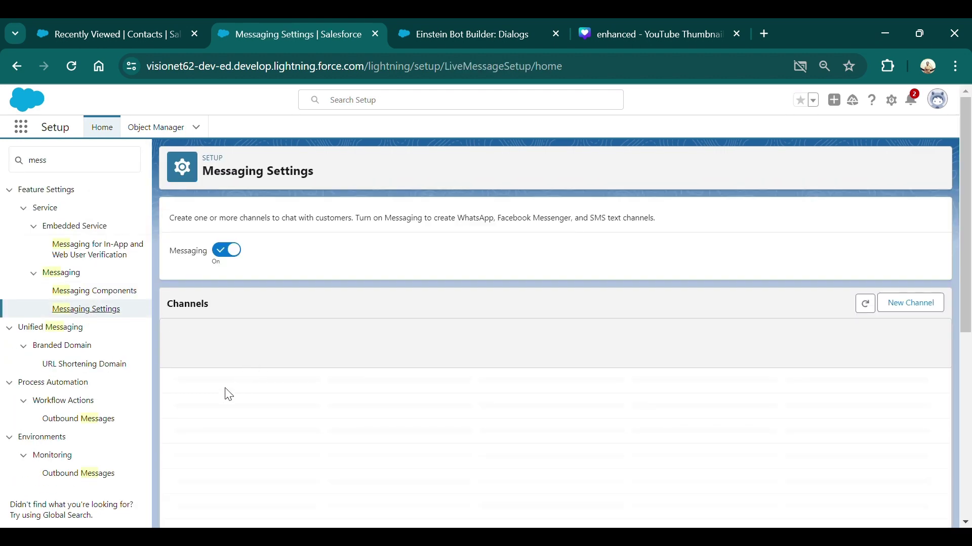
{"action": "left_click", "coordinate": [230, 393]}
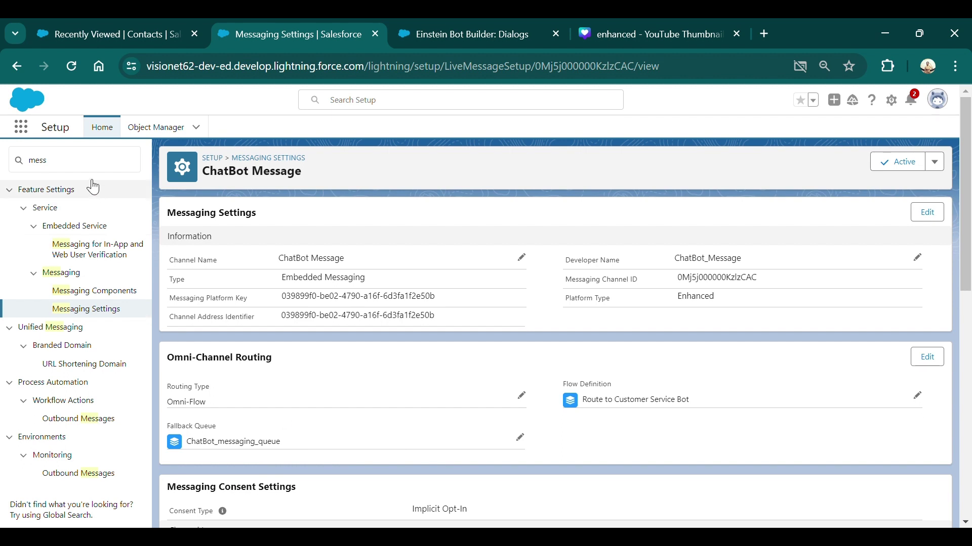
Step: Find Visualforce Pages in Setup and open the list of pages
{"action": "left_click", "coordinate": [121, 163]}
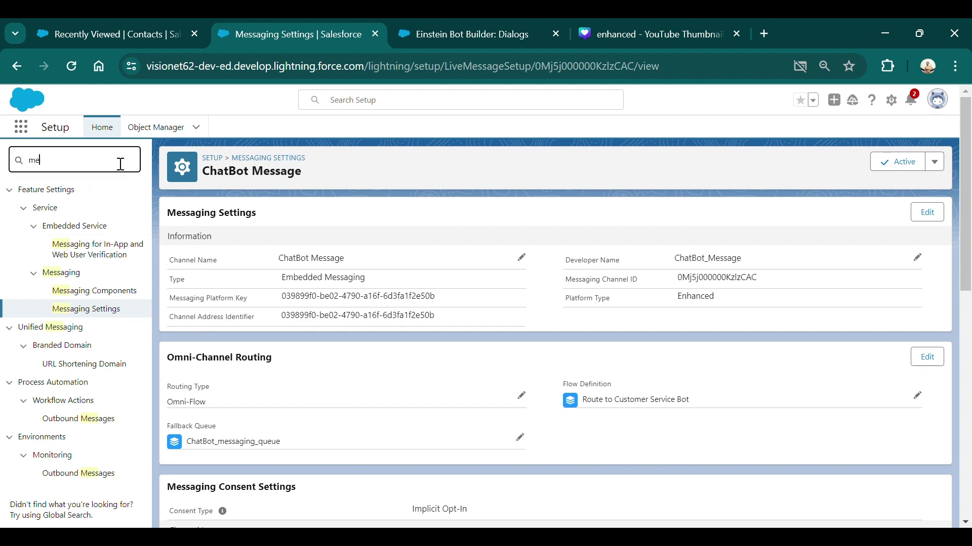
{"action": "key", "text": "BackSpace"}
{"action": "type", "text": "vis"}
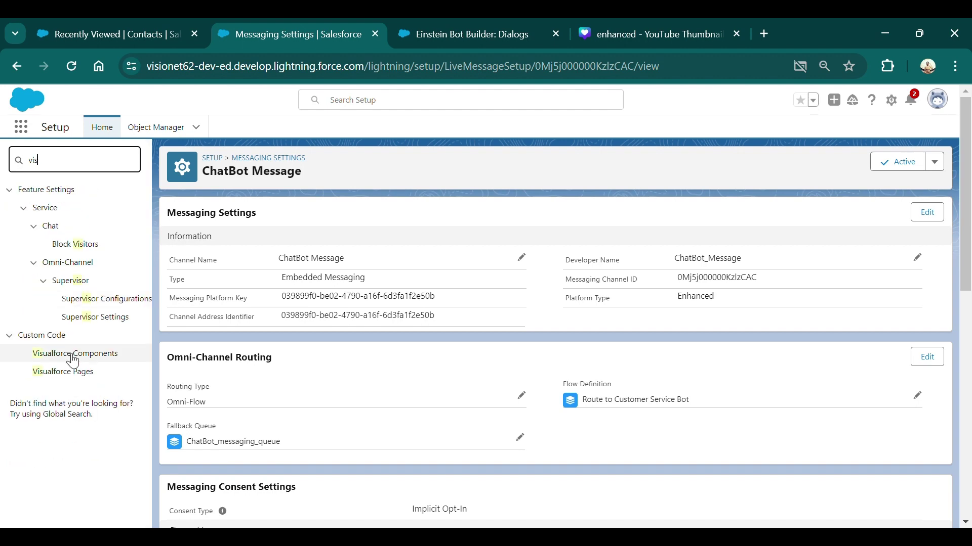
{"action": "left_click", "coordinate": [74, 373]}
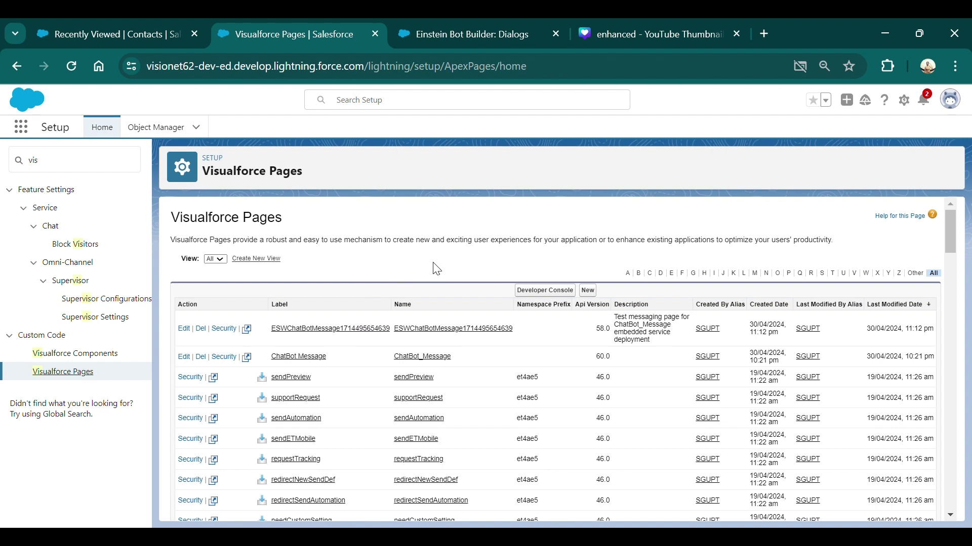
Step: Activate Version 1 of the Customer Service Bot in Einstein Bot Builder and return to the Visualforce page list
{"action": "left_click", "coordinate": [452, 43]}
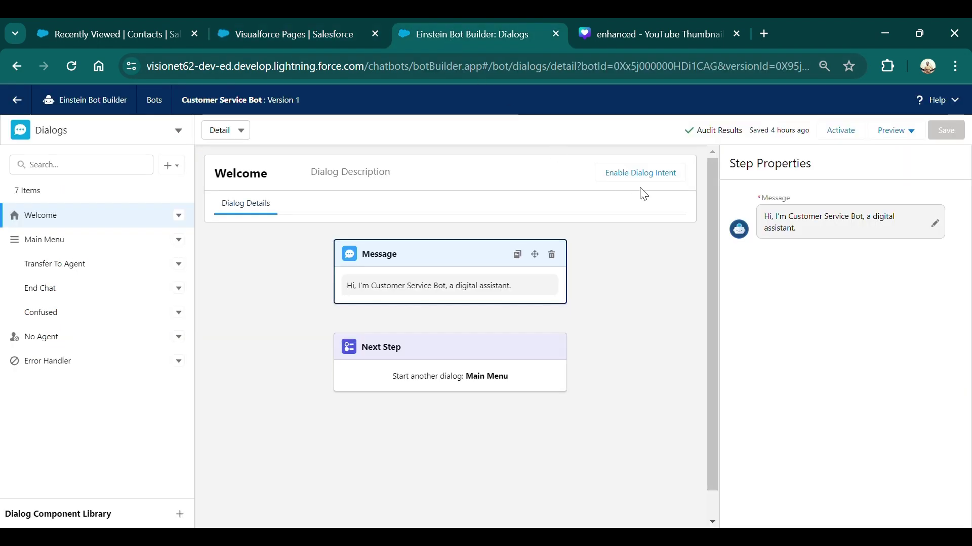
{"action": "left_click", "coordinate": [850, 140]}
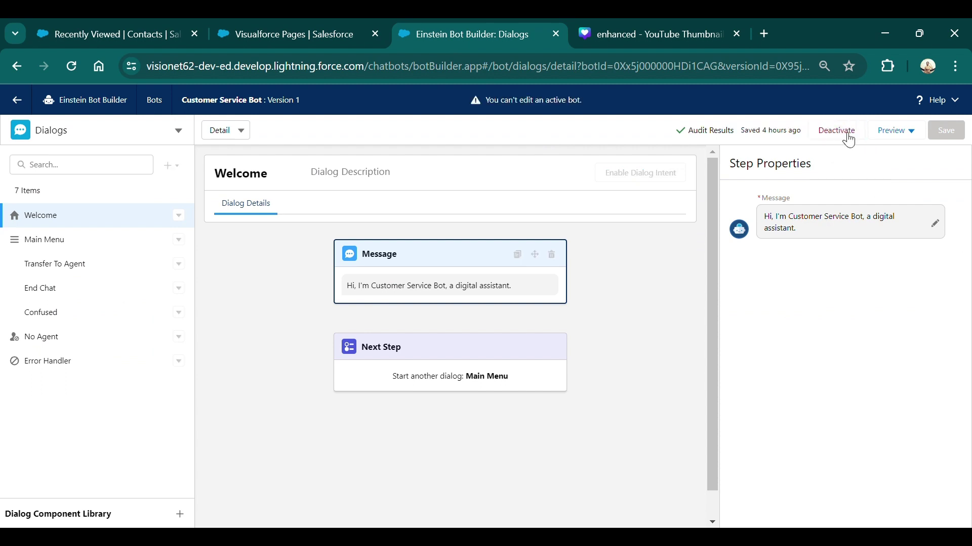
{"action": "left_click", "coordinate": [253, 24]}
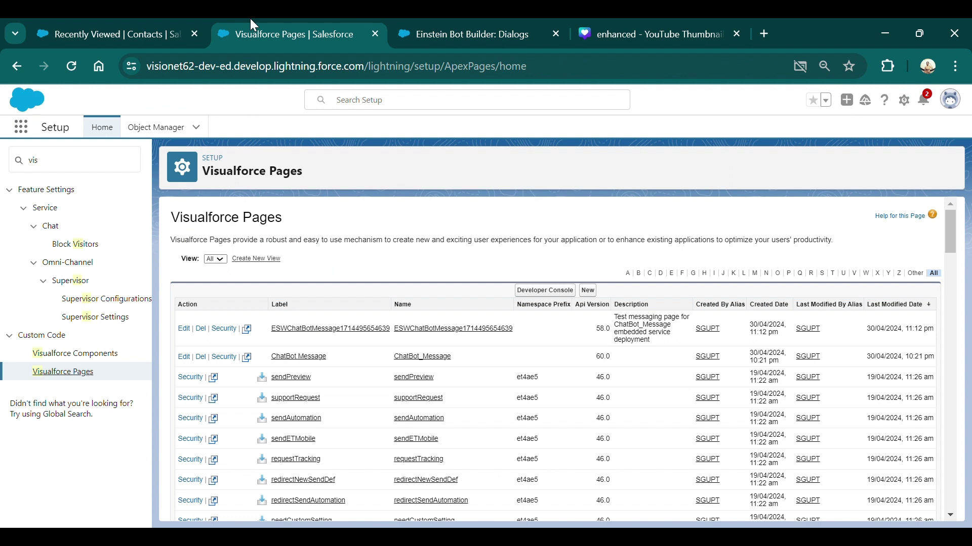
Step: Preview the ChatBot Message Visualforce page, end the existing chat conversation and close its chat window
{"action": "left_click", "coordinate": [247, 358]}
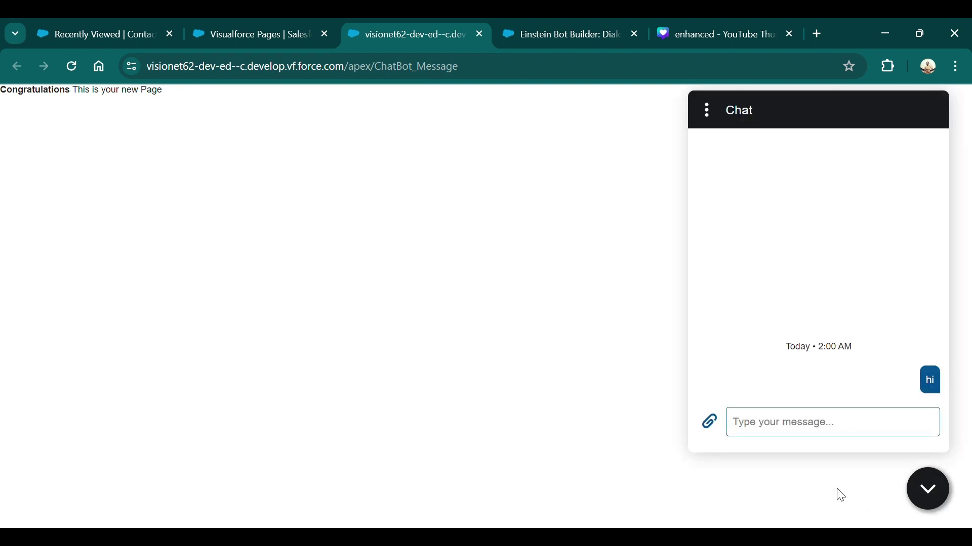
{"action": "left_click", "coordinate": [705, 109]}
{"action": "left_click", "coordinate": [731, 152]}
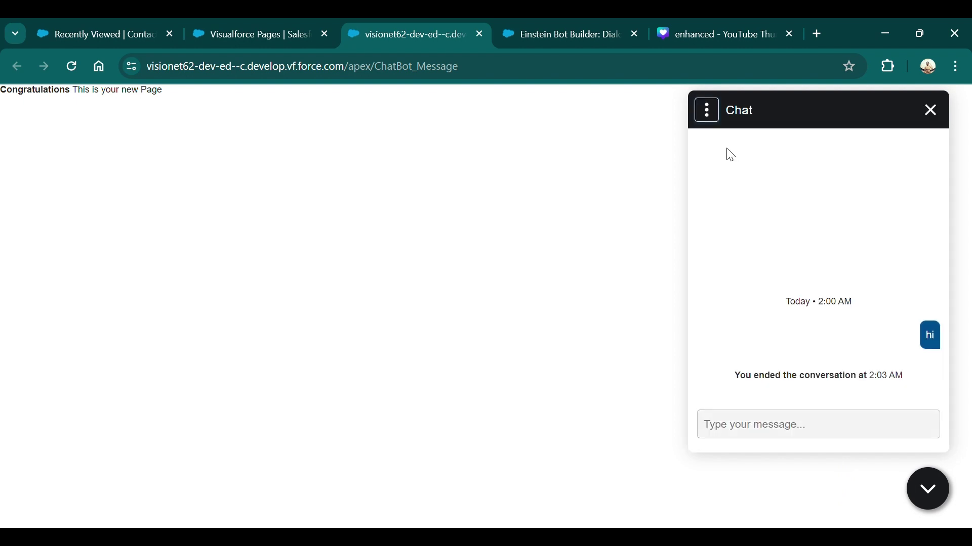
{"action": "left_click", "coordinate": [930, 111]}
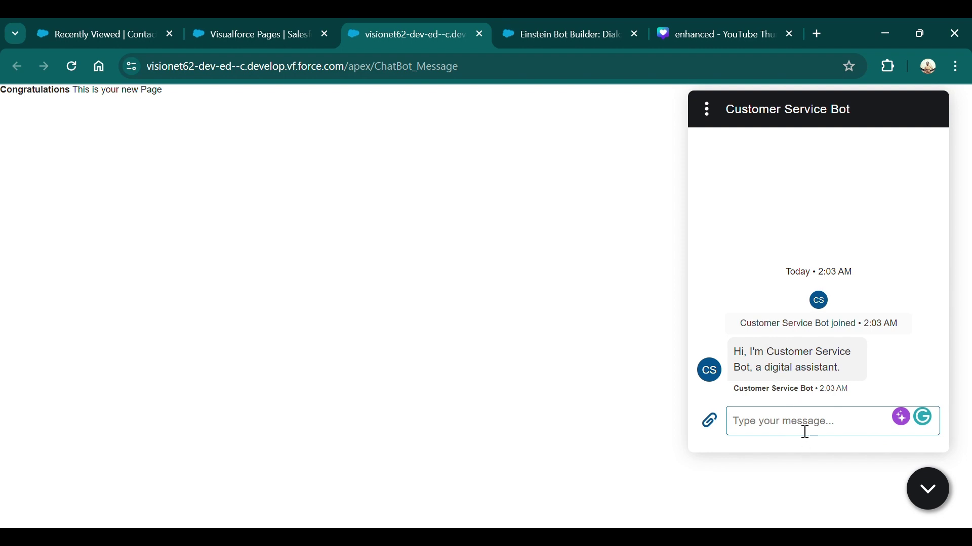
Step: Send "HI" to the Customer Service Bot in a new chat and compare the conversation with the bot's Welcome dialog
{"action": "type", "text": "Hi"}
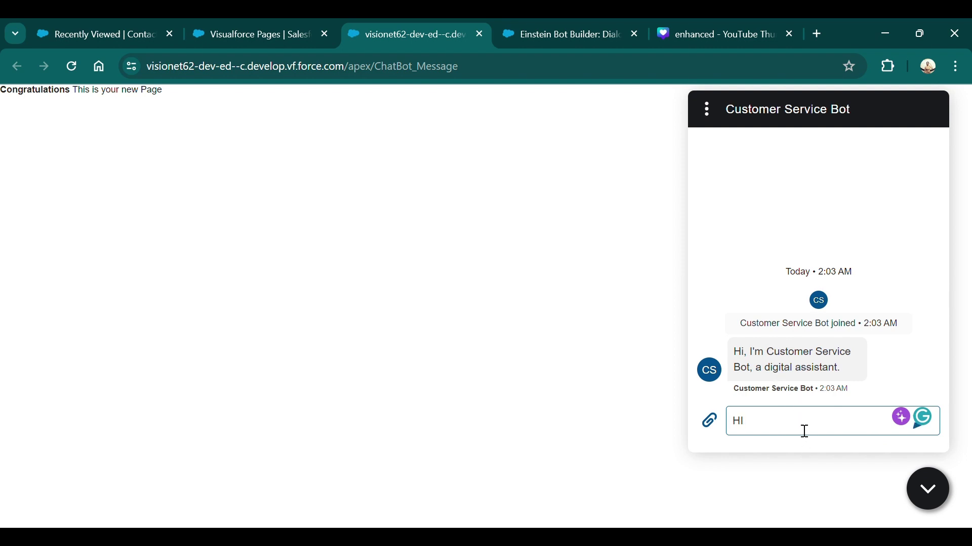
{"action": "key", "text": "Return"}
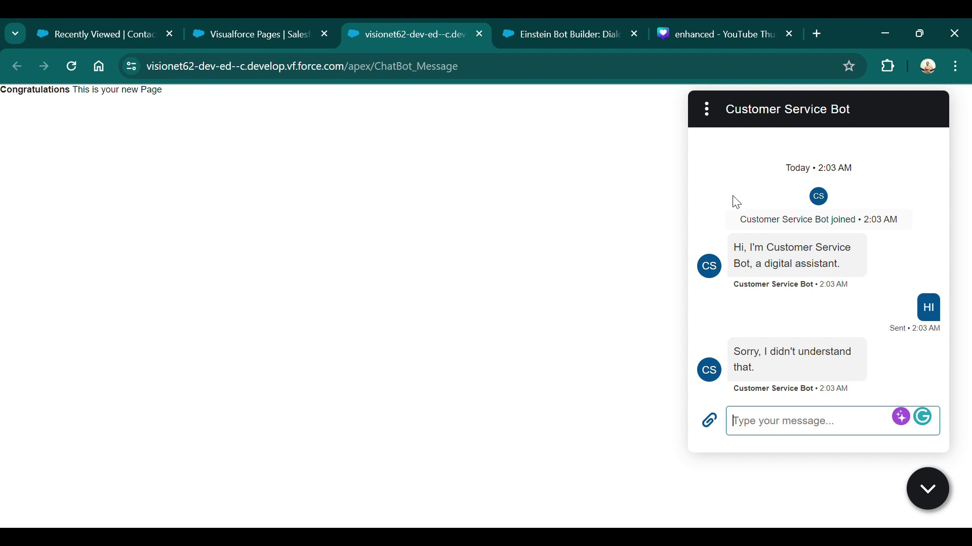
{"action": "left_click", "coordinate": [560, 20]}
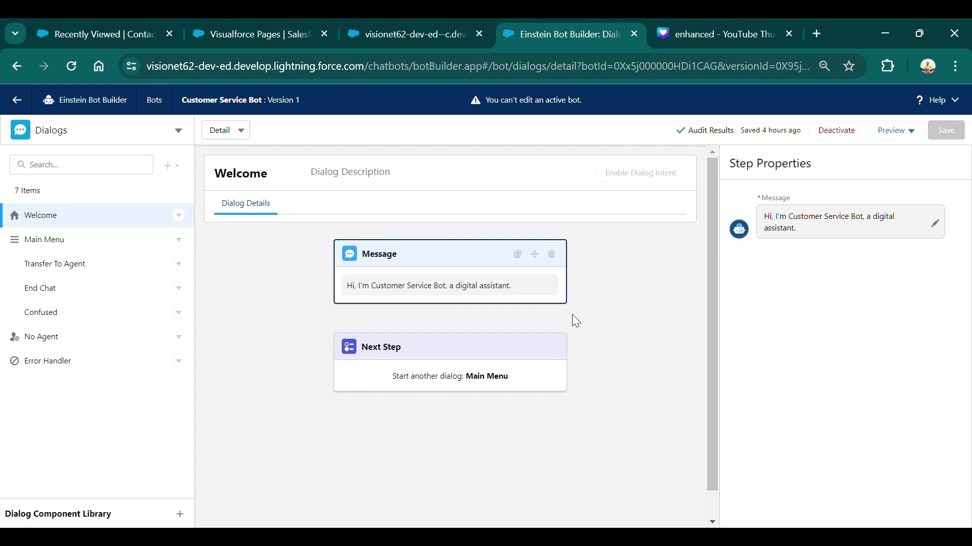
{"action": "left_click", "coordinate": [427, 34]}
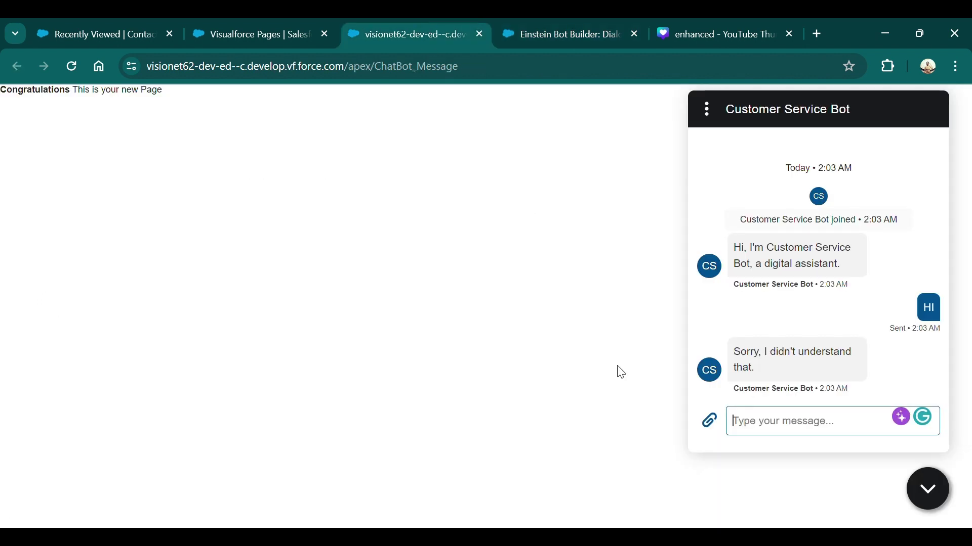